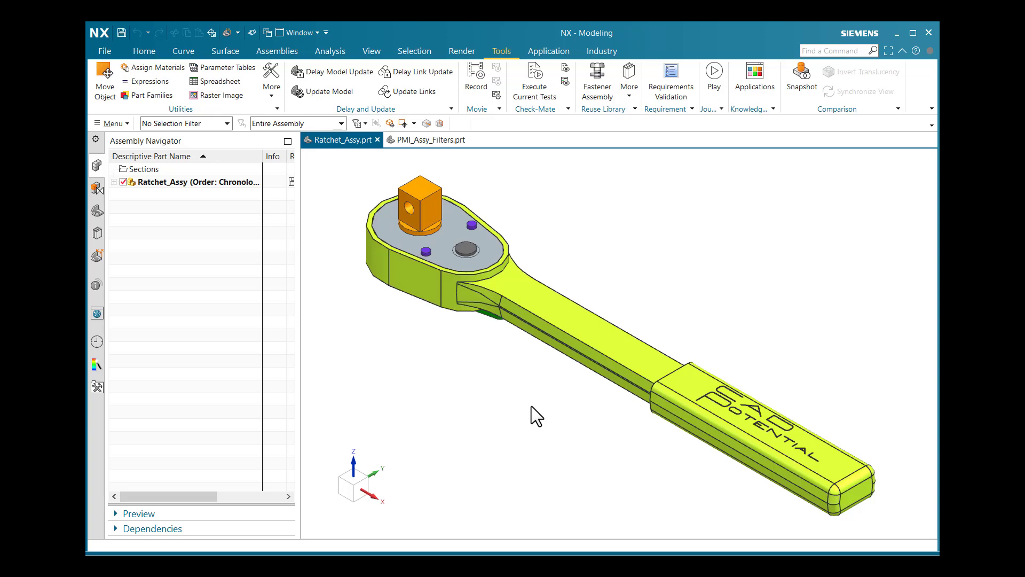
- Try turning the PMI application on and off again from the list of available applications
{"action": "scroll", "coordinate": [481, 256], "scroll_direction": "down", "scroll_amount": 2}
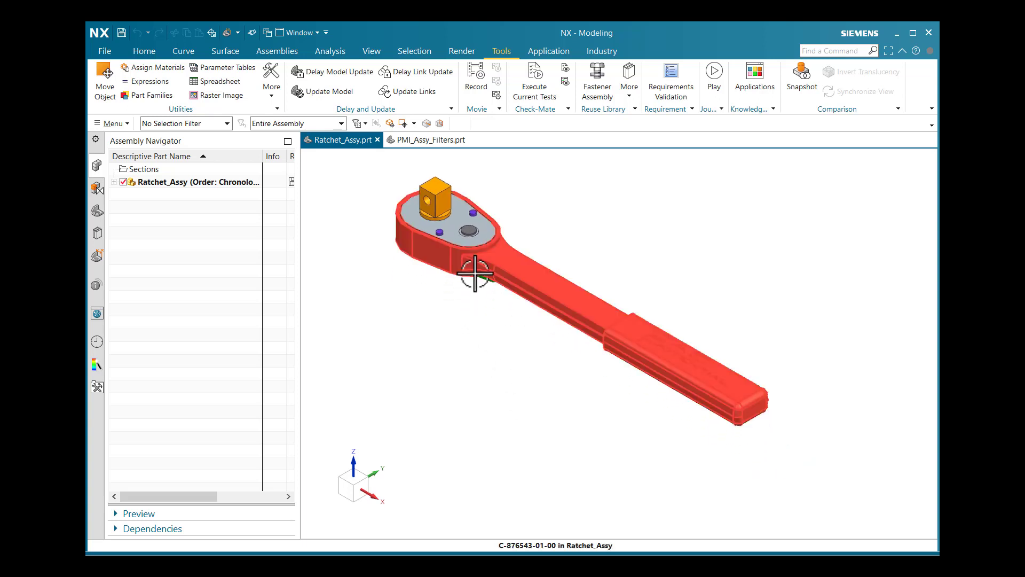
{"action": "middle_click_drag", "start_coordinate": [474, 272], "coordinate": [451, 278]}
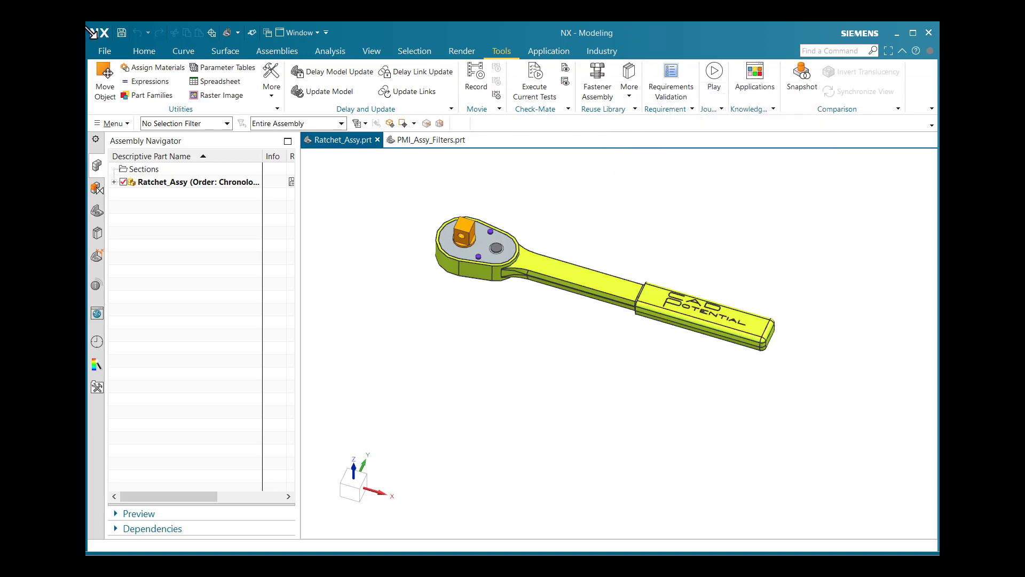
{"action": "left_click", "coordinate": [103, 50]}
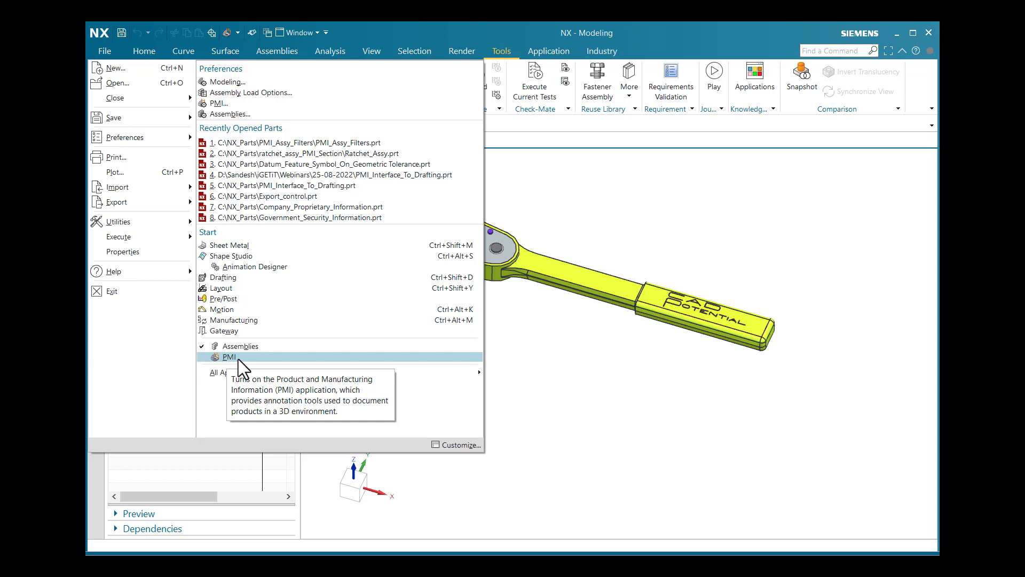
{"action": "left_click", "coordinate": [204, 357]}
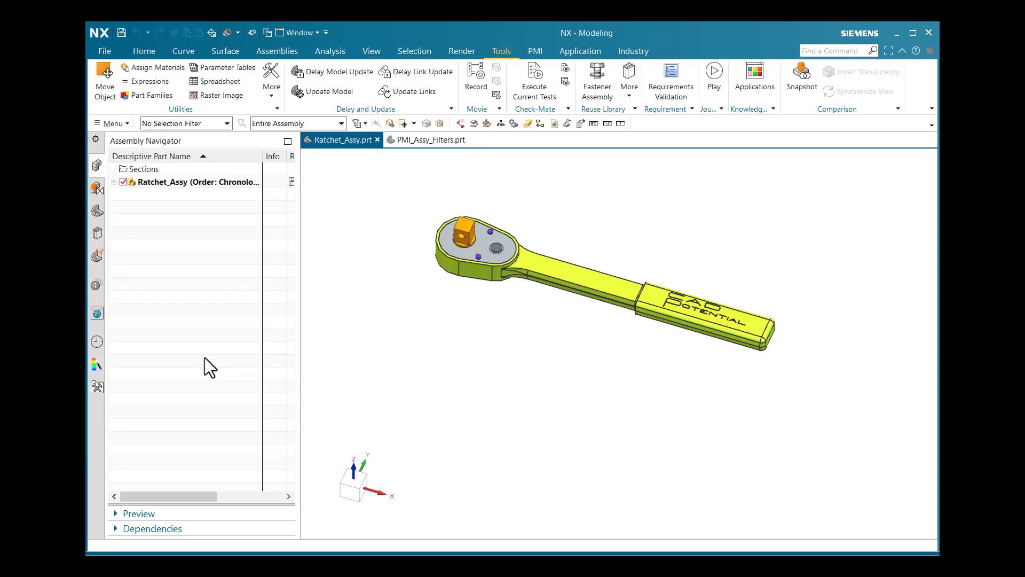
{"action": "left_click", "coordinate": [535, 52]}
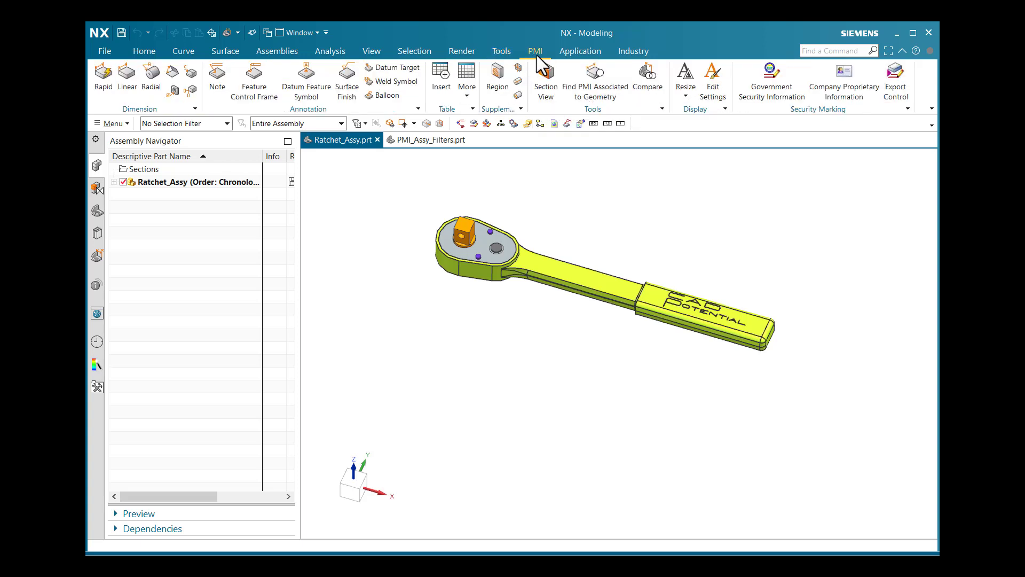
{"action": "left_click", "coordinate": [103, 49]}
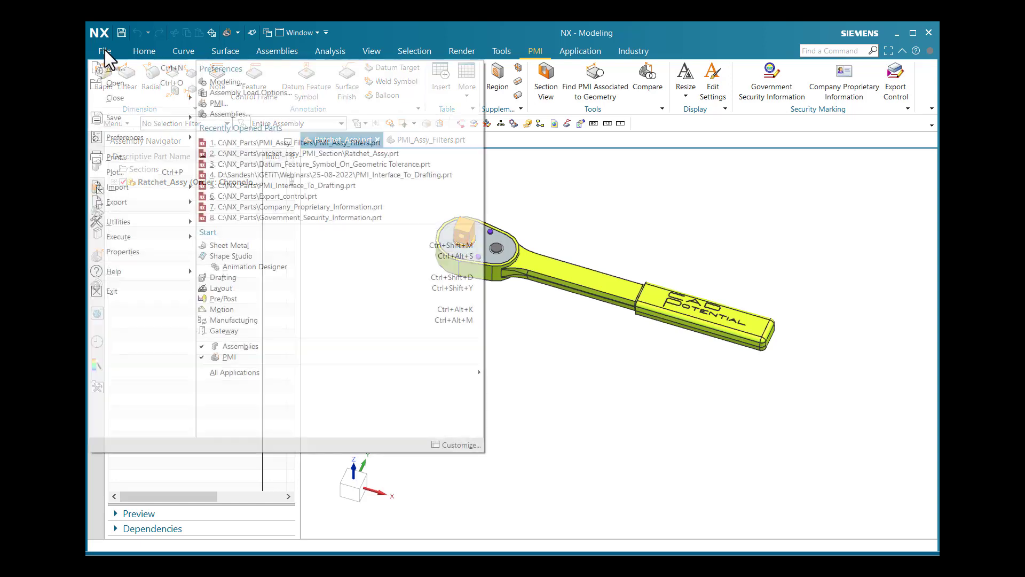
{"action": "left_click", "coordinate": [208, 356]}
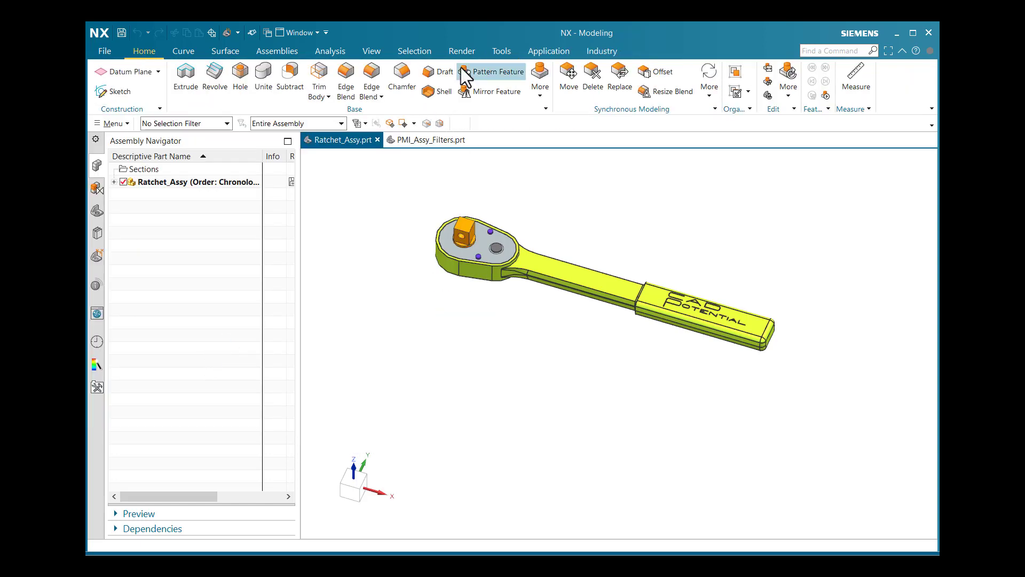
- Turn on the PMI application using the additional utility tools and show its annotation commands
{"action": "left_click", "coordinate": [504, 50]}
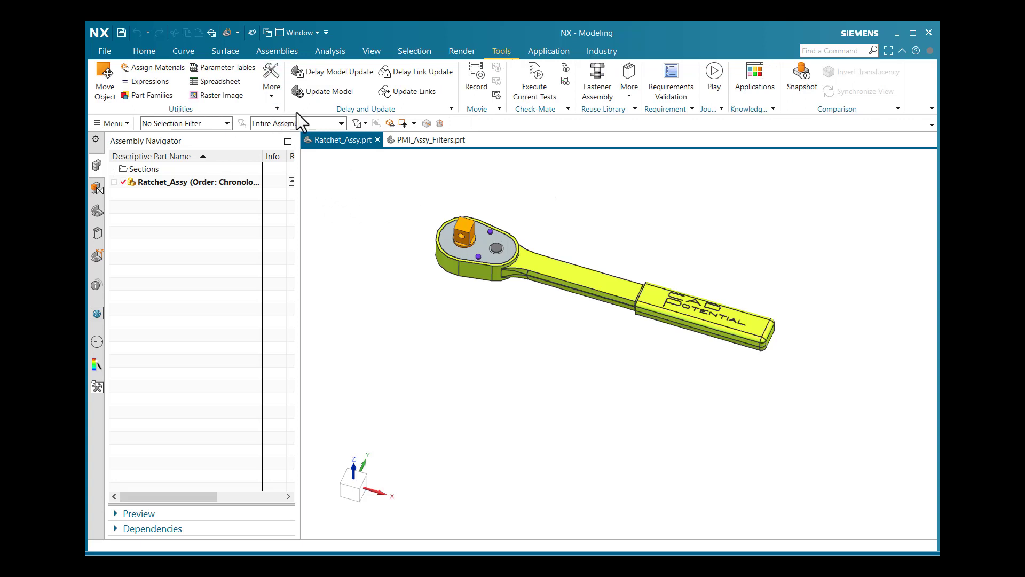
{"action": "left_click", "coordinate": [274, 100]}
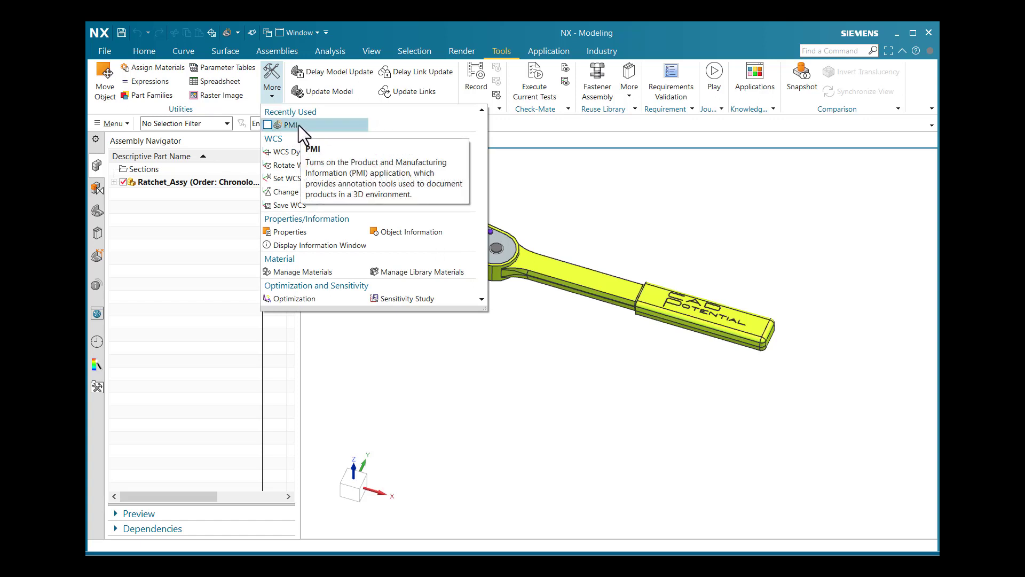
{"action": "left_click", "coordinate": [266, 127]}
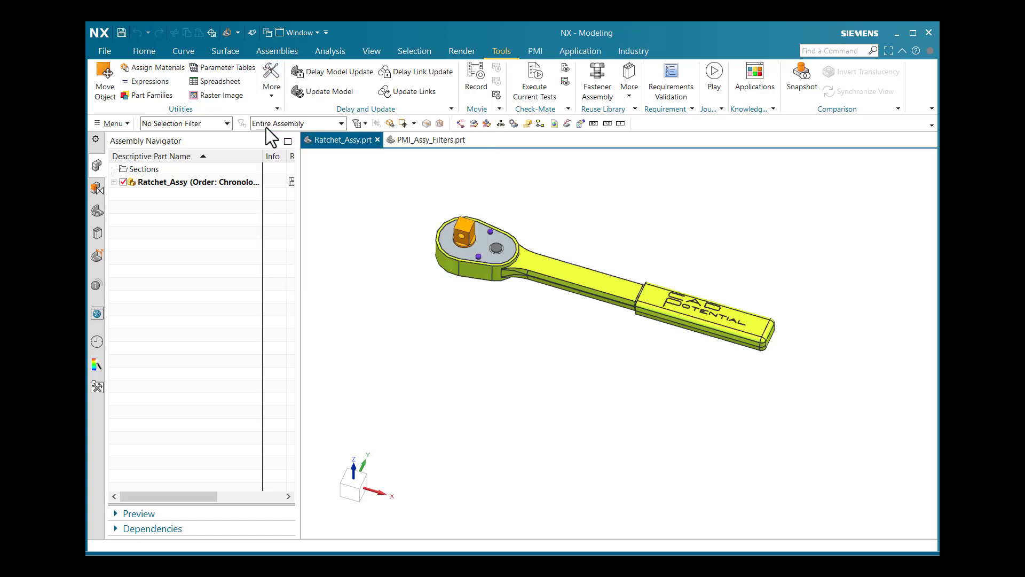
{"action": "left_click", "coordinate": [540, 52]}
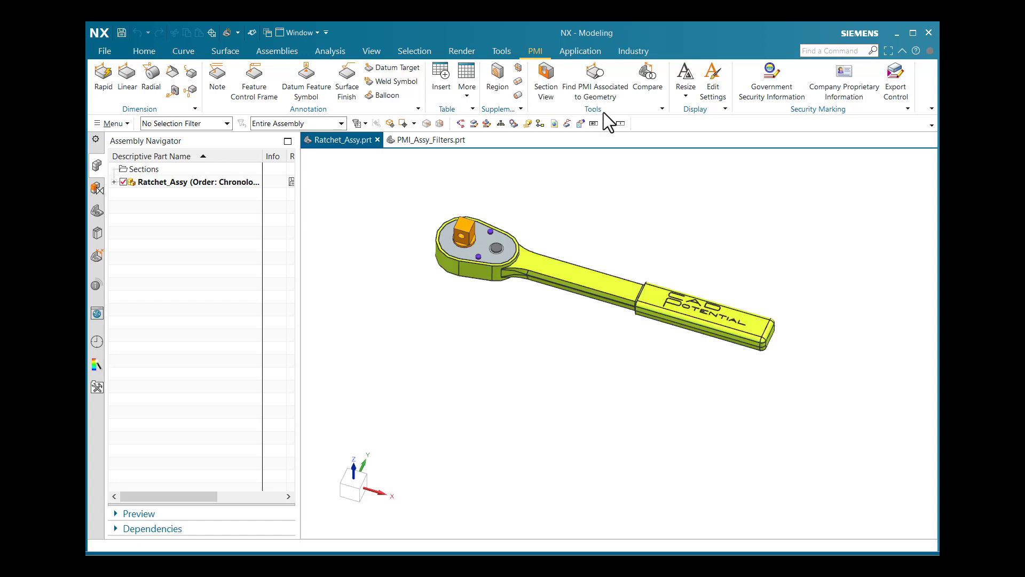
- Start a PMI section view of the ratchet assembly and set its type to One Plane
{"action": "left_click", "coordinate": [543, 90]}
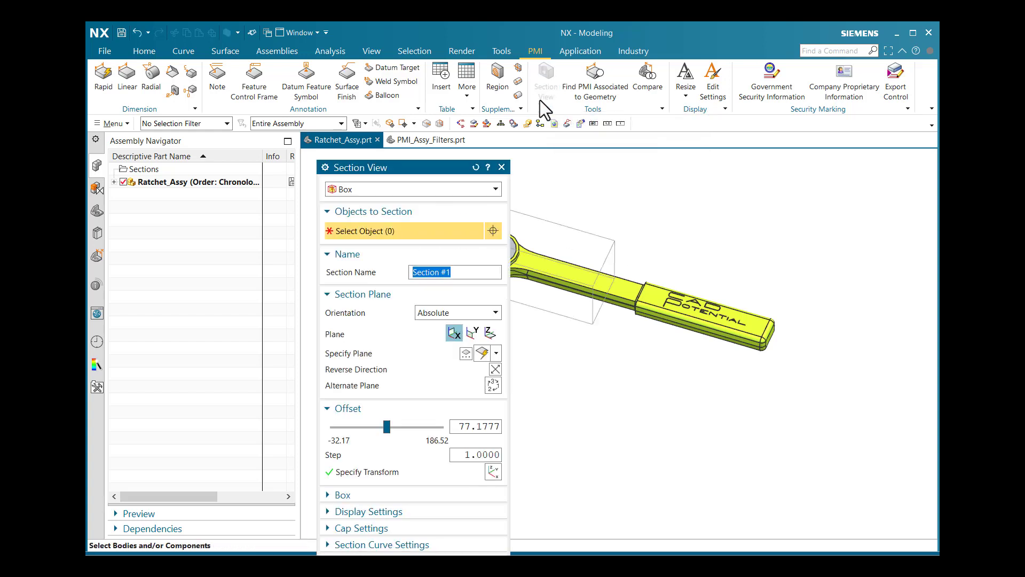
{"action": "left_click_drag", "start_coordinate": [405, 178], "coordinate": [279, 90]}
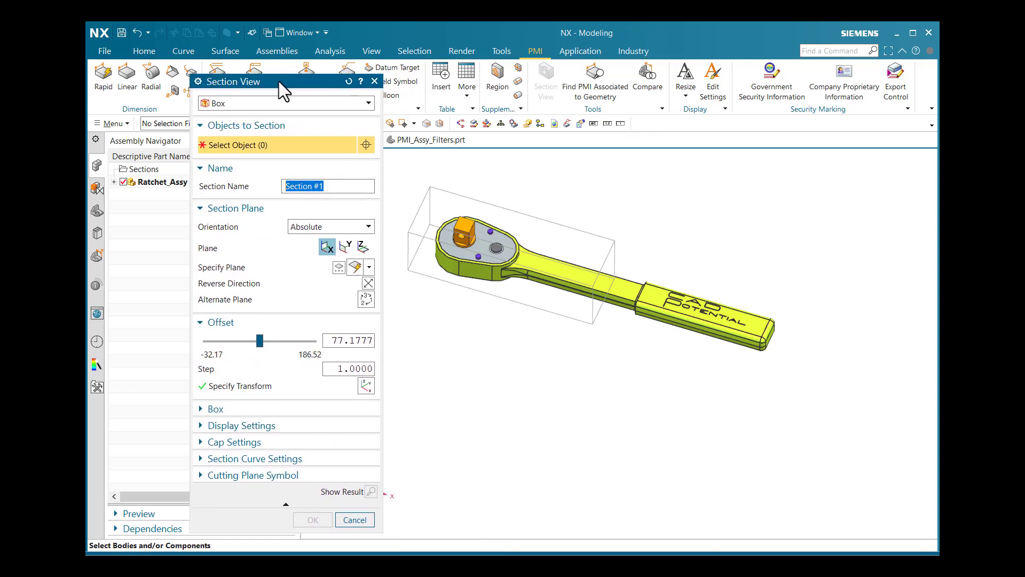
{"action": "left_click", "coordinate": [199, 322]}
{"action": "left_click_drag", "start_coordinate": [274, 82], "coordinate": [277, 98]}
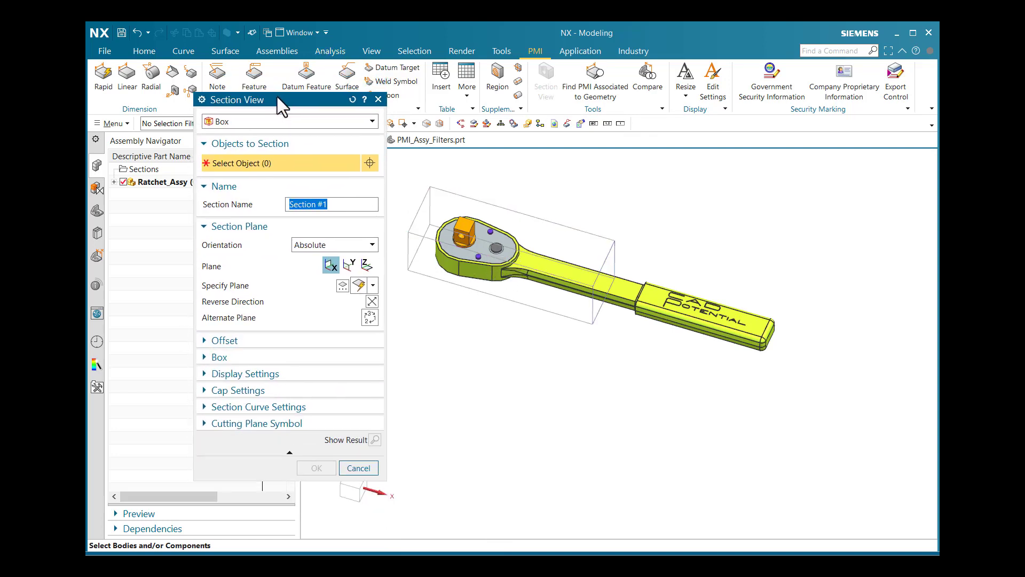
{"action": "left_click", "coordinate": [303, 118]}
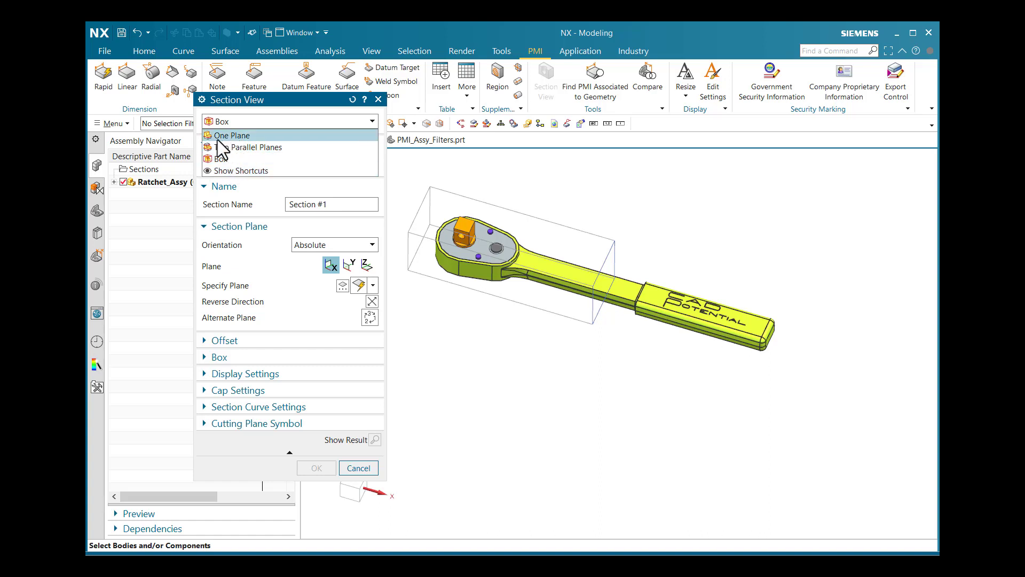
{"action": "left_click", "coordinate": [234, 135]}
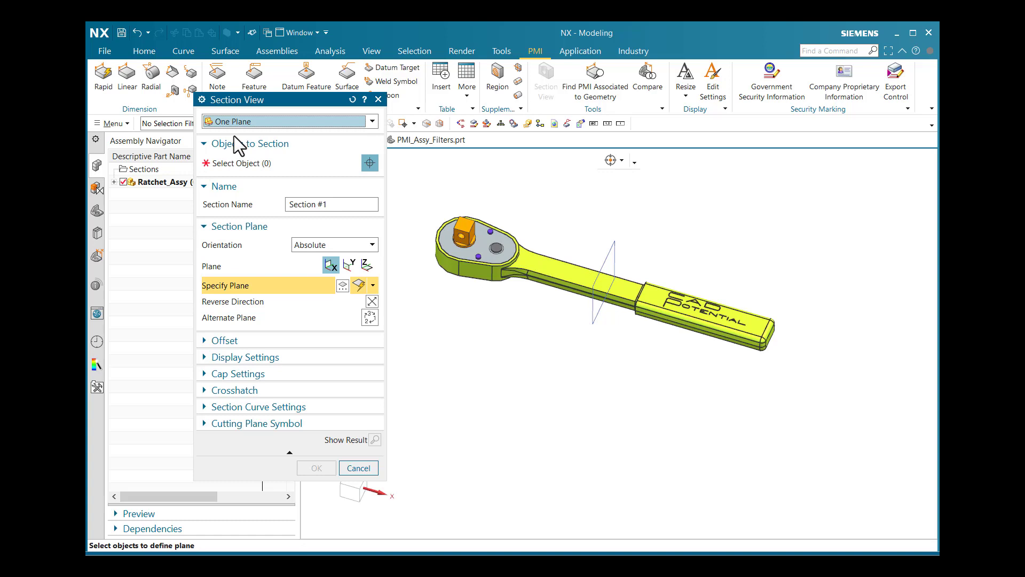
- Select all components of the ratchet assembly as the objects to section
{"action": "left_click", "coordinate": [235, 164]}
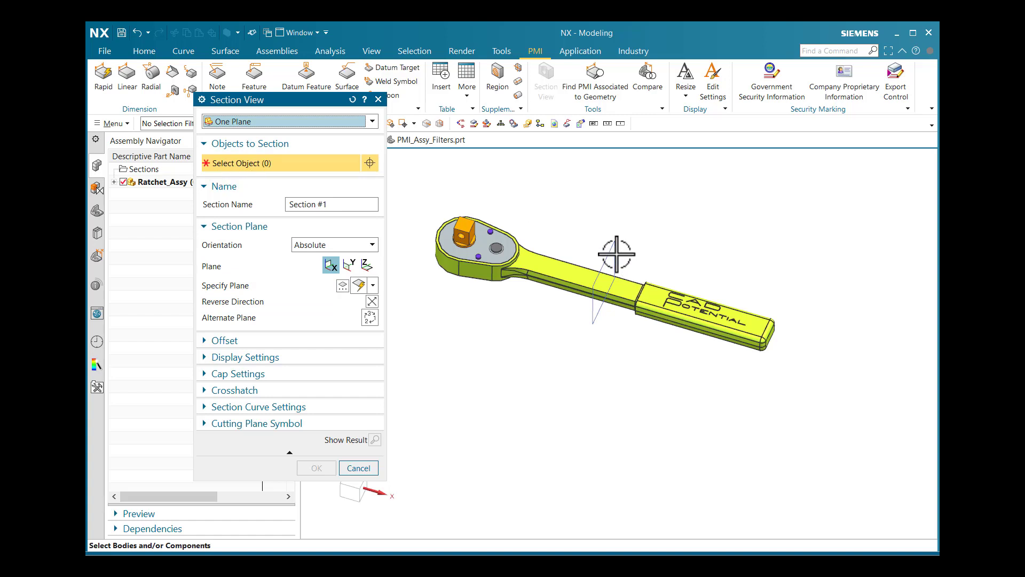
{"action": "middle_click_drag", "start_coordinate": [614, 252], "coordinate": [533, 256]}
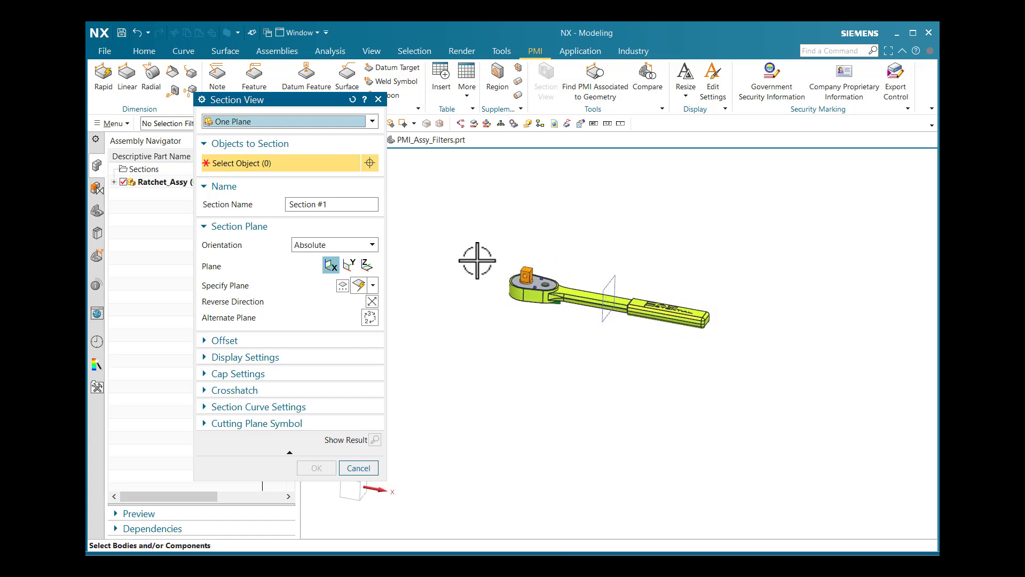
{"action": "left_click_drag", "start_coordinate": [477, 235], "coordinate": [739, 356]}
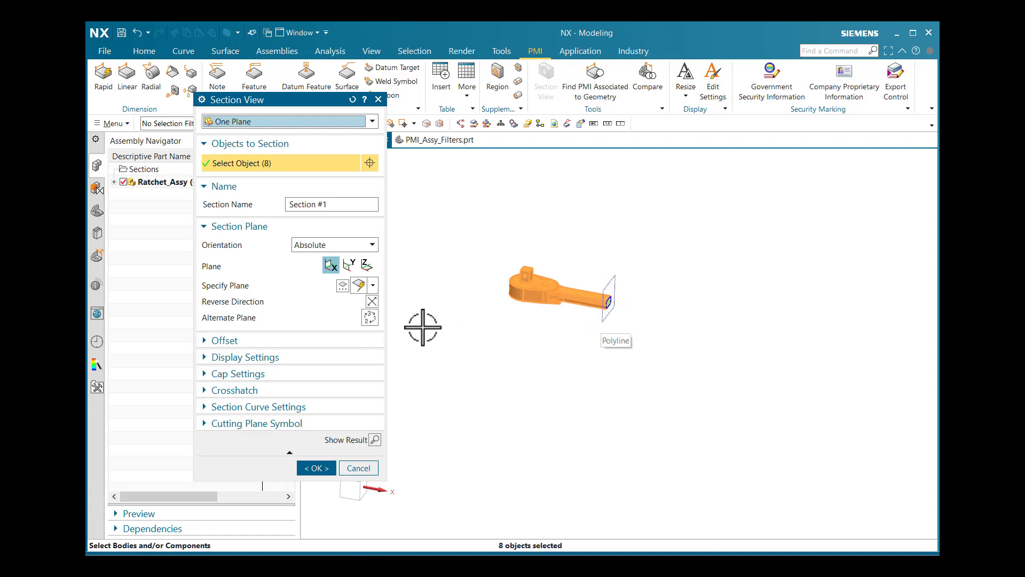
- Set the section plane to Y and shift its offset to about 0.19 to cut lengthwise through the ratchet
{"action": "left_click", "coordinate": [351, 265]}
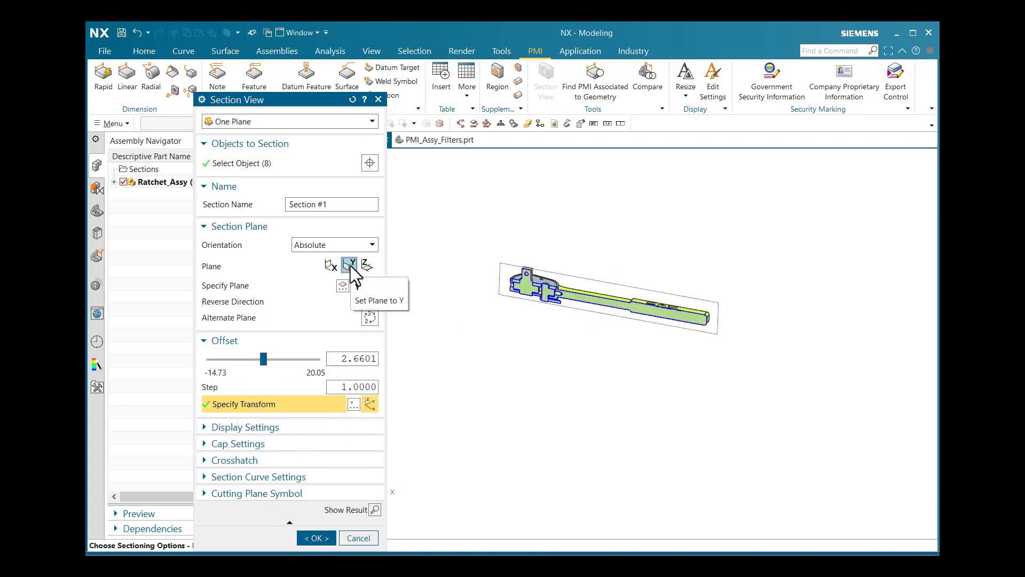
{"action": "left_click", "coordinate": [367, 265]}
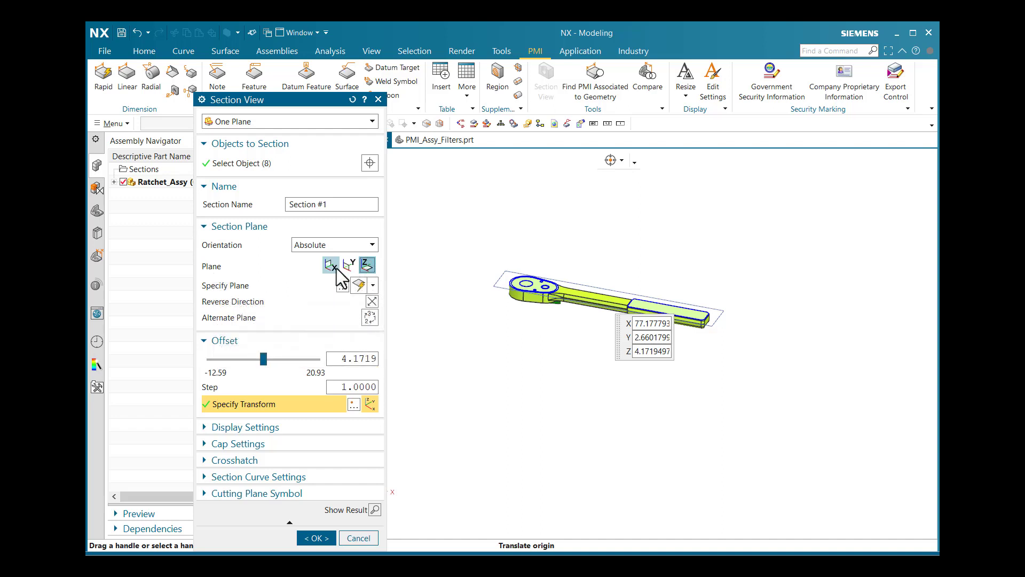
{"action": "left_click", "coordinate": [349, 264]}
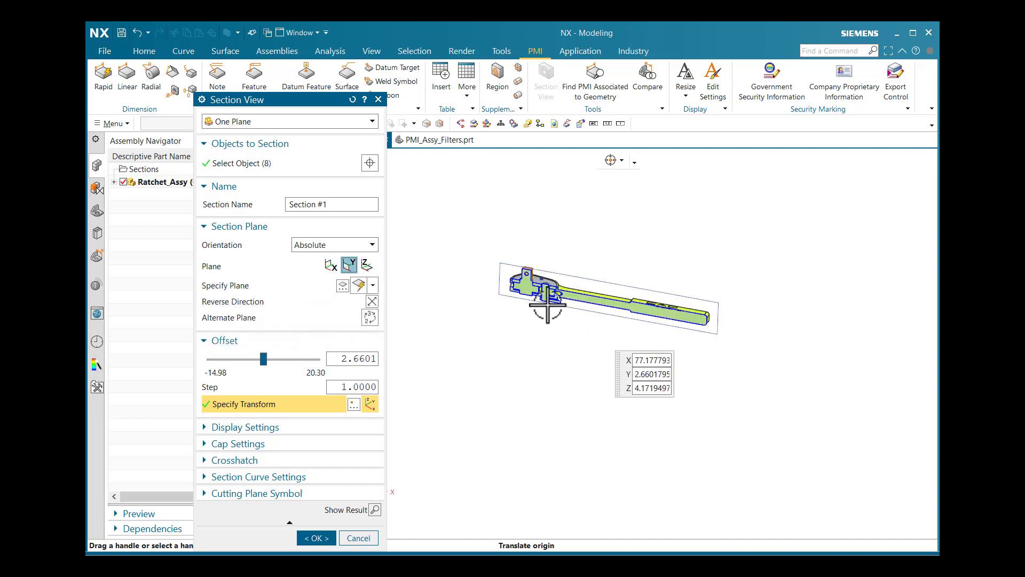
{"action": "middle_click_drag", "start_coordinate": [539, 247], "coordinate": [560, 229]}
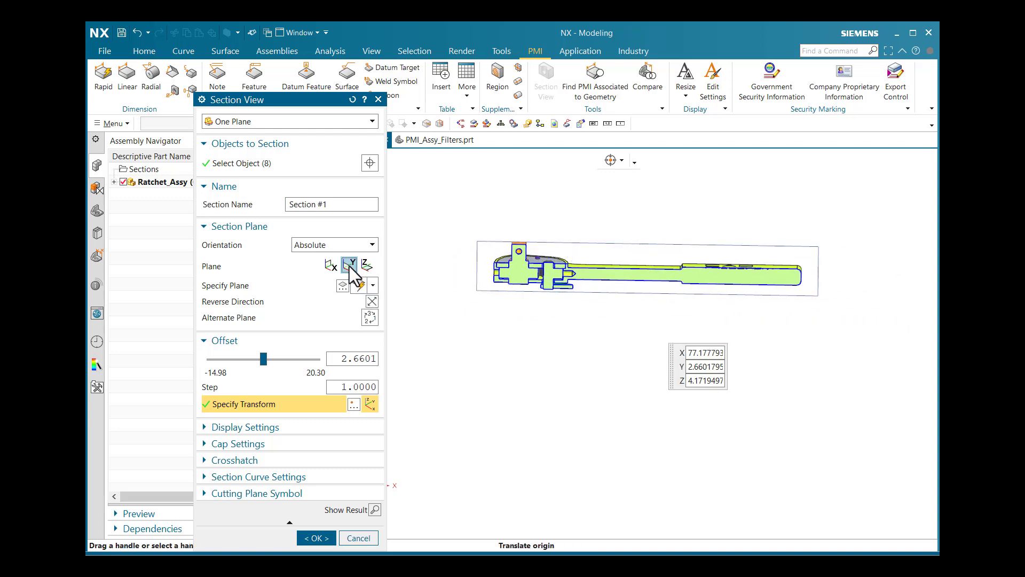
{"action": "middle_click", "coordinate": [563, 241]}
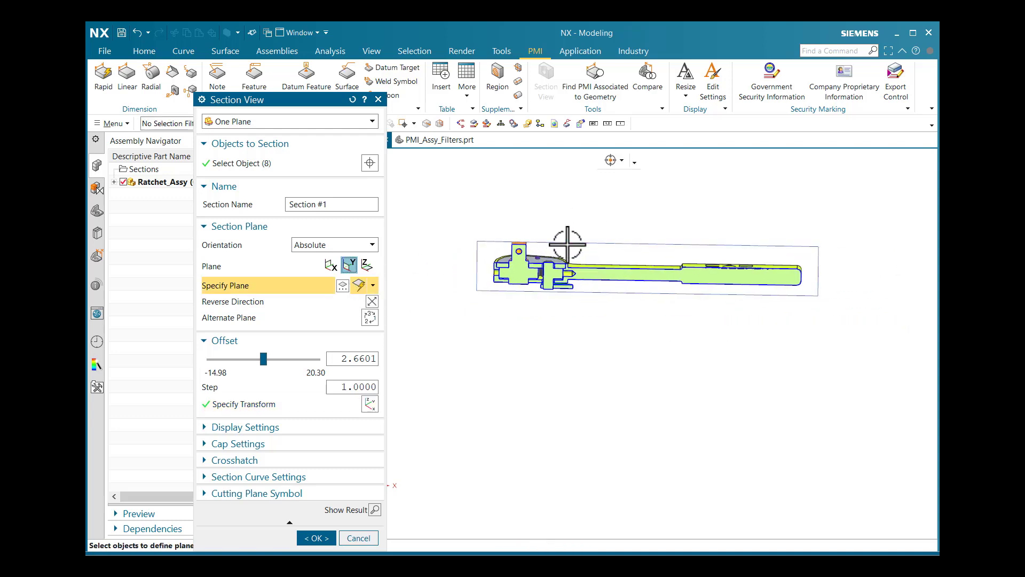
{"action": "mouse_move", "coordinate": [261, 365]}
{"action": "left_mouse_down"}
{"action": "mouse_move", "coordinate": [237, 367]}
{"action": "mouse_move", "coordinate": [288, 357]}
{"action": "mouse_move", "coordinate": [256, 364]}
{"action": "left_mouse_up"}
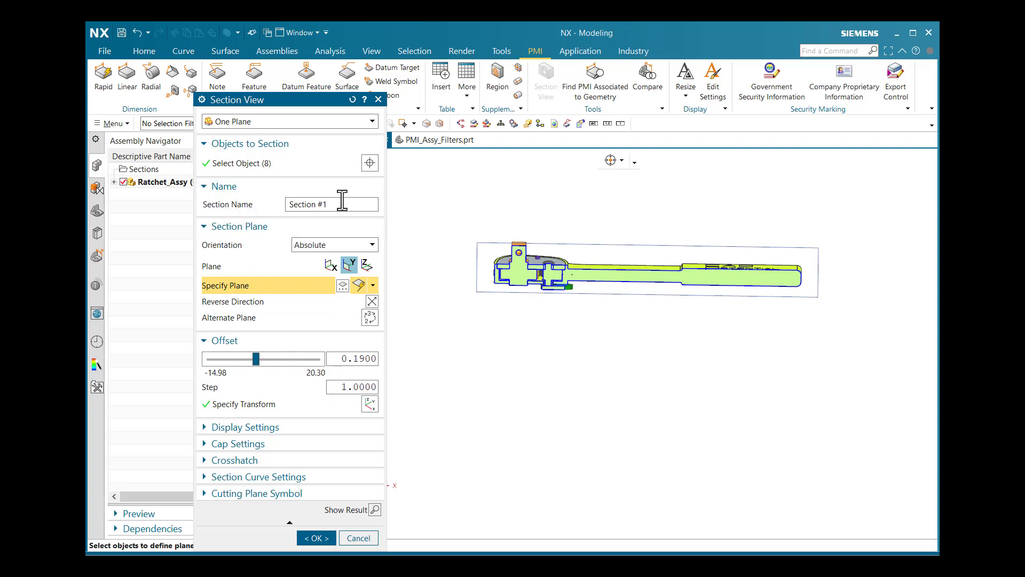
- Name the section "Ratchet Section" and create the section view
{"action": "left_click_drag", "start_coordinate": [339, 205], "coordinate": [220, 207]}
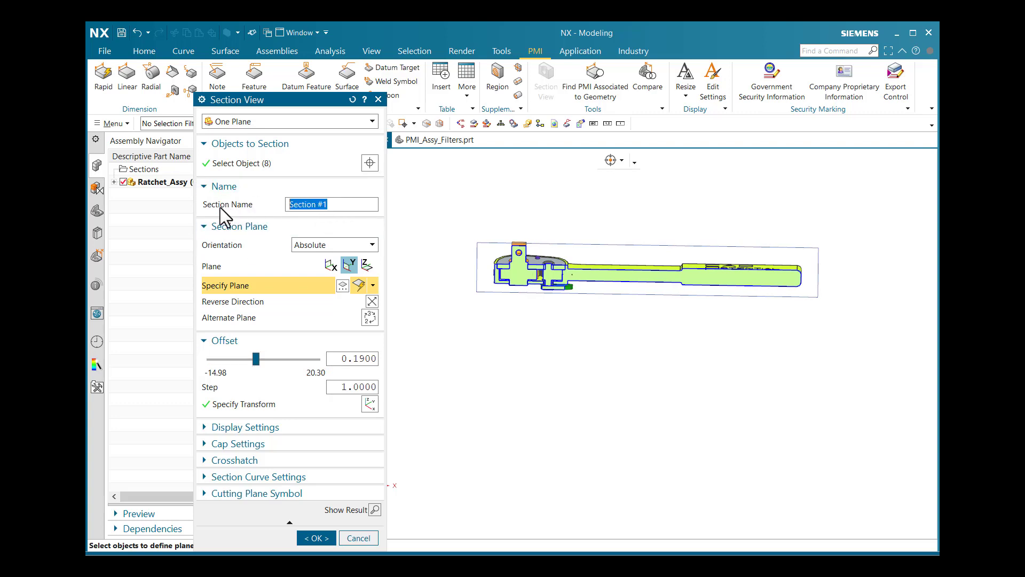
{"action": "type", "text": "Ratchet Section"}
{"action": "left_click", "coordinate": [316, 538]}
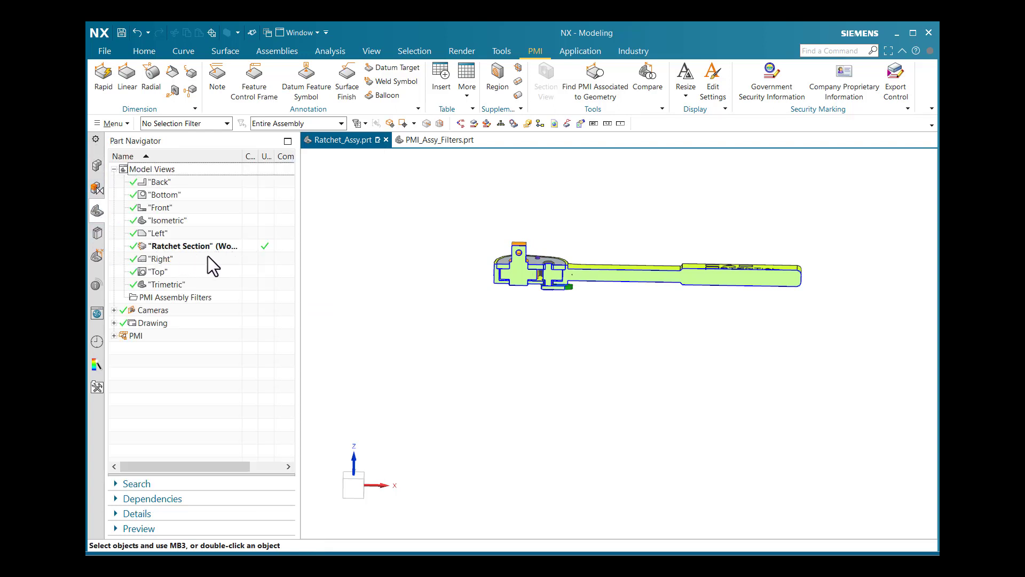
- Reopen the Ratchet Section view's definition, close it, and examine the cut through the ratchet head
{"action": "double_click", "coordinate": [196, 247]}
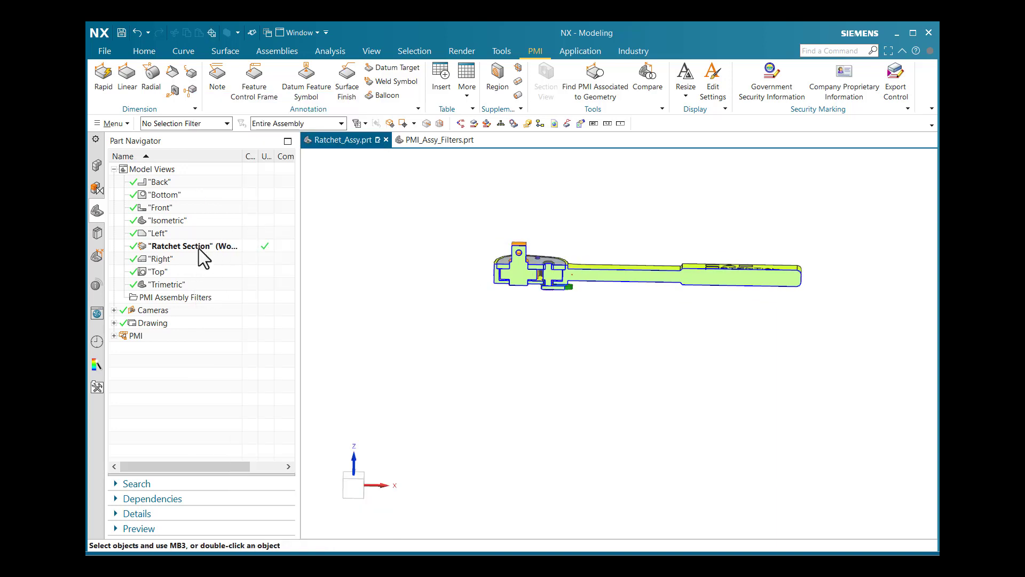
{"action": "double_click", "coordinate": [197, 247]}
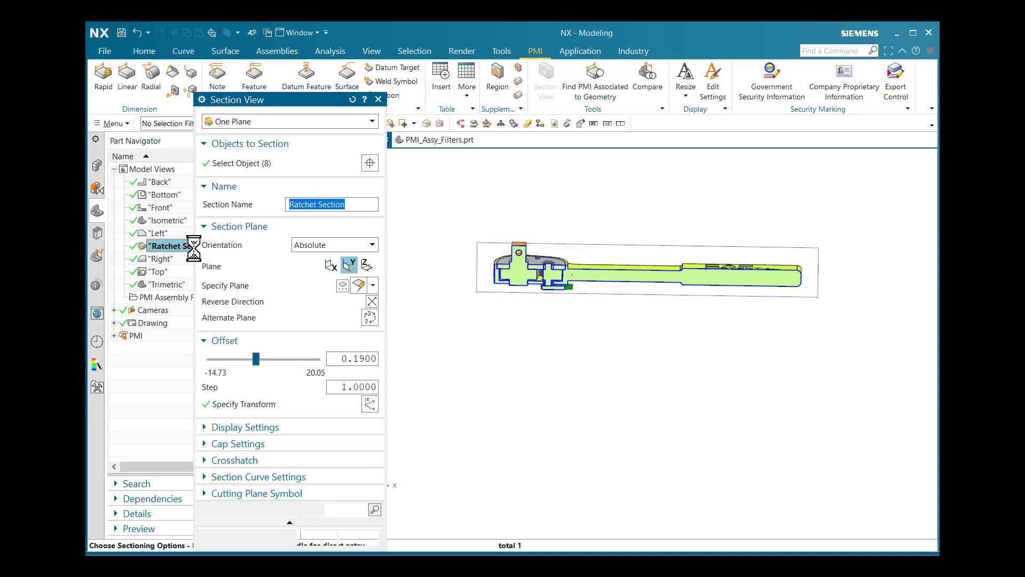
{"action": "middle_click", "coordinate": [291, 293]}
{"action": "scroll", "coordinate": [518, 249], "scroll_direction": "up", "scroll_amount": 2}
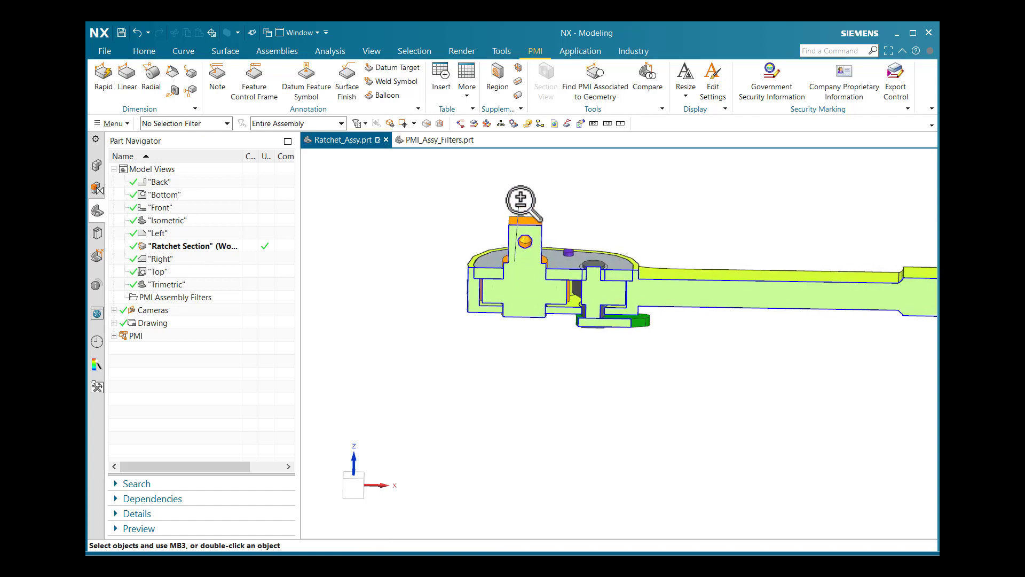
{"action": "scroll", "coordinate": [518, 249], "scroll_direction": "down", "scroll_amount": 3}
{"action": "middle_click_drag", "start_coordinate": [609, 245], "coordinate": [534, 292], "text": "shift"}
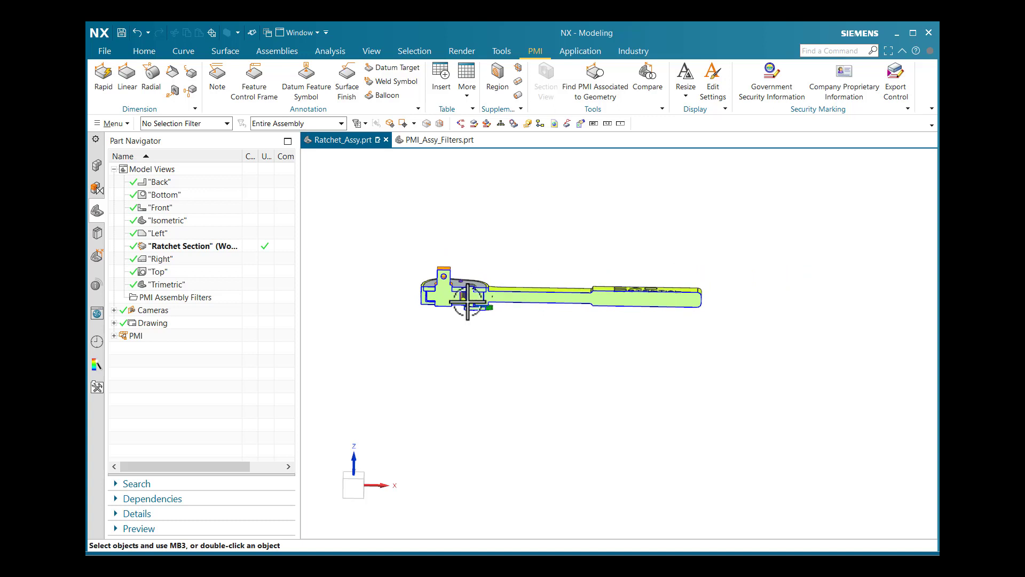
{"action": "scroll", "coordinate": [465, 304], "scroll_direction": "up", "scroll_amount": 4}
{"action": "middle_click_drag", "start_coordinate": [531, 263], "coordinate": [427, 304], "text": "shift"}
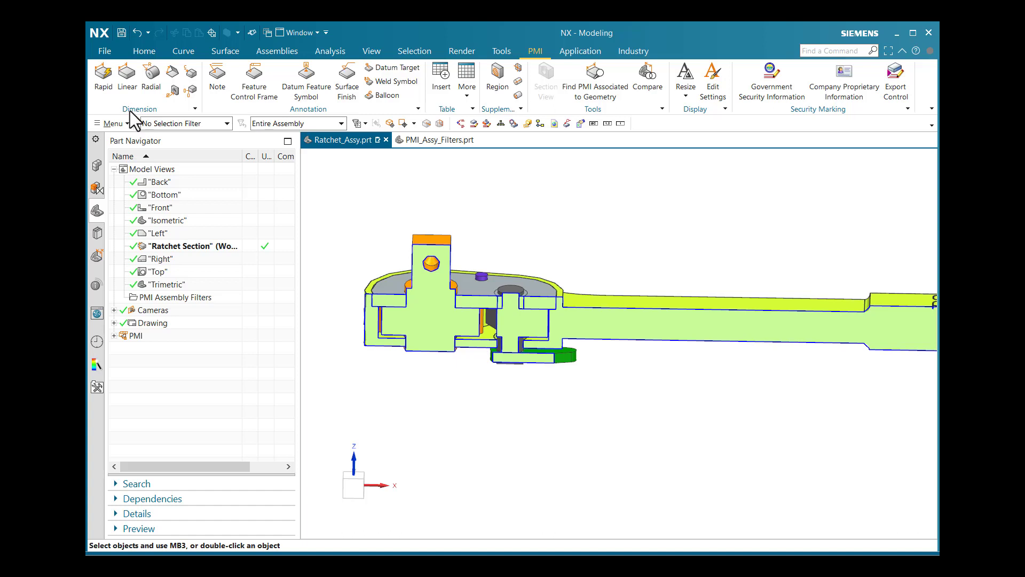
- Add a perpendicular Rapid Dimension for the internal cavity height of the sectioned ratchet head, placing it beyond the head's outer end
{"action": "left_click", "coordinate": [104, 85]}
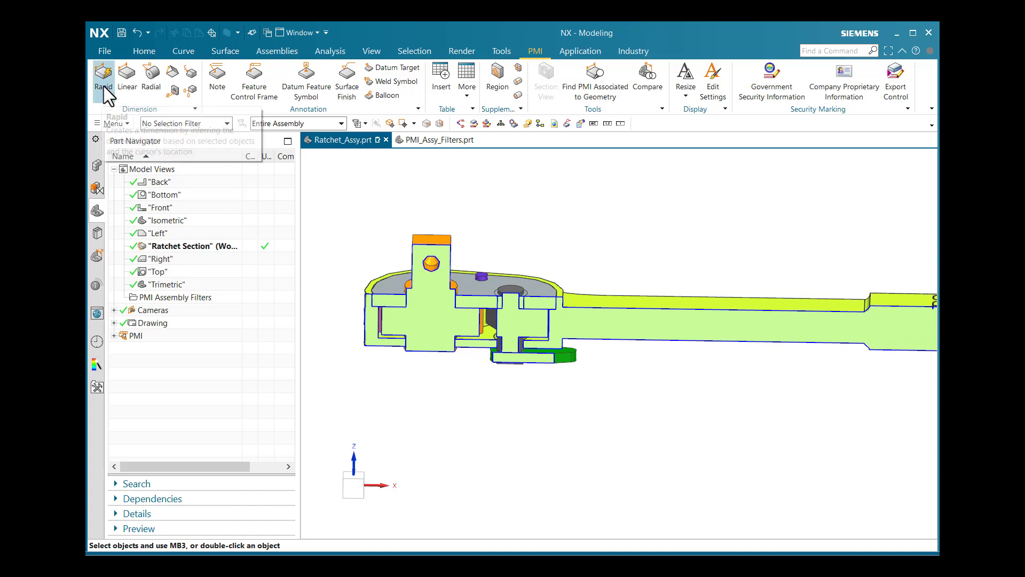
{"action": "scroll", "coordinate": [624, 283], "scroll_direction": "down", "scroll_amount": 3}
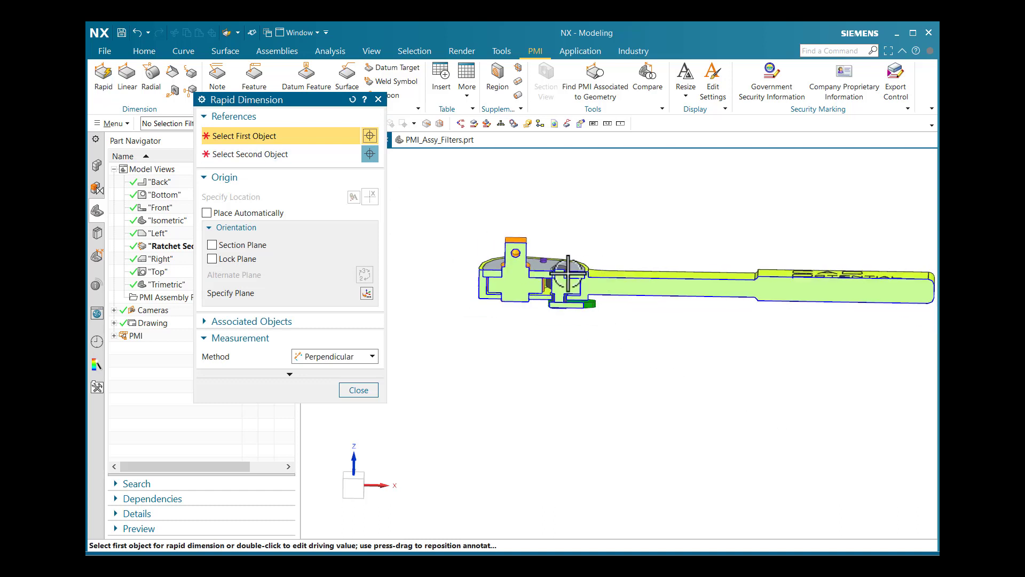
{"action": "left_click", "coordinate": [207, 177]}
{"action": "left_click_drag", "start_coordinate": [238, 99], "coordinate": [296, 229]}
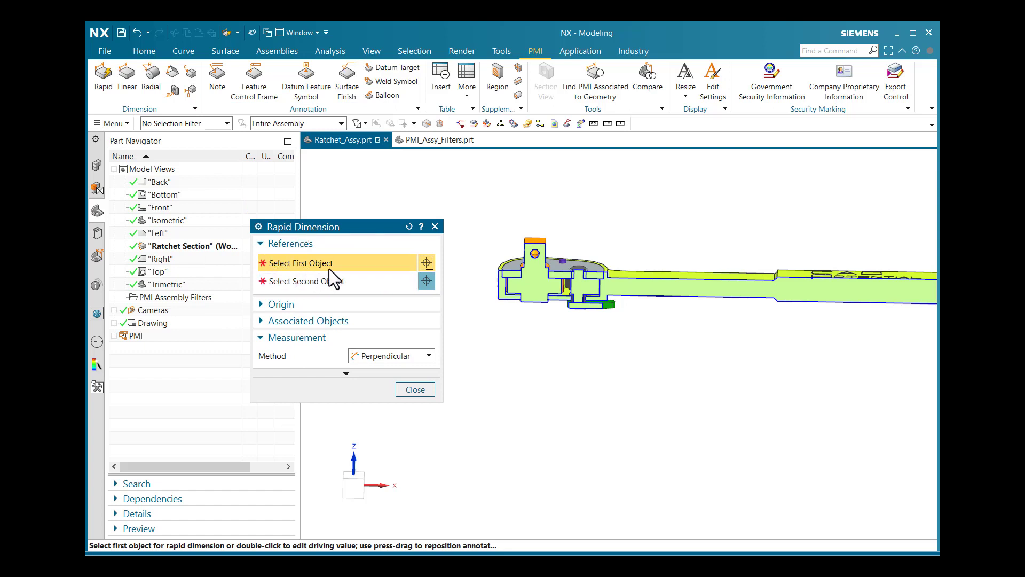
{"action": "scroll", "coordinate": [550, 245], "scroll_direction": "up", "scroll_amount": 5}
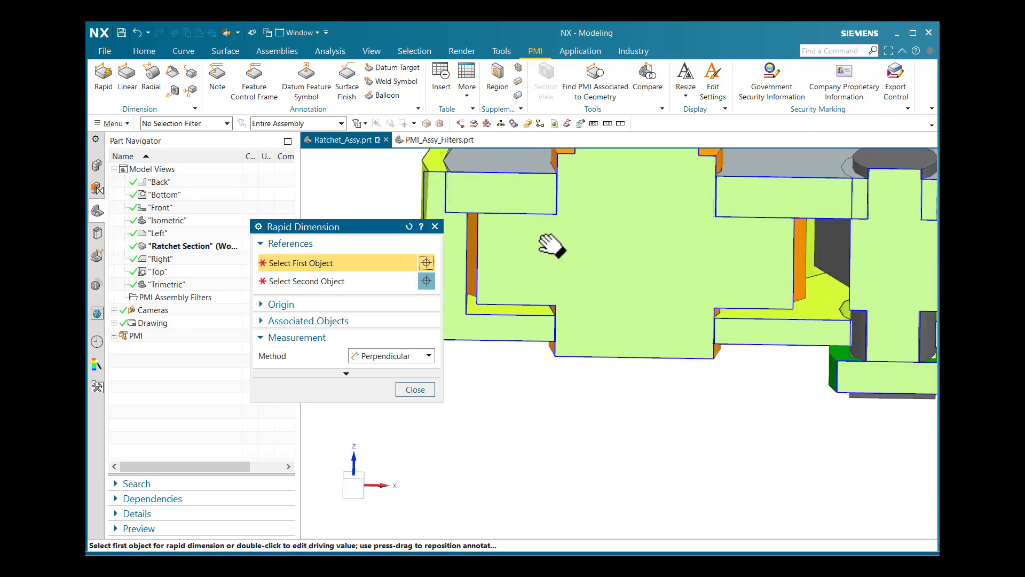
{"action": "middle_click_drag", "start_coordinate": [549, 252], "coordinate": [571, 219]}
{"action": "left_click", "coordinate": [571, 286]}
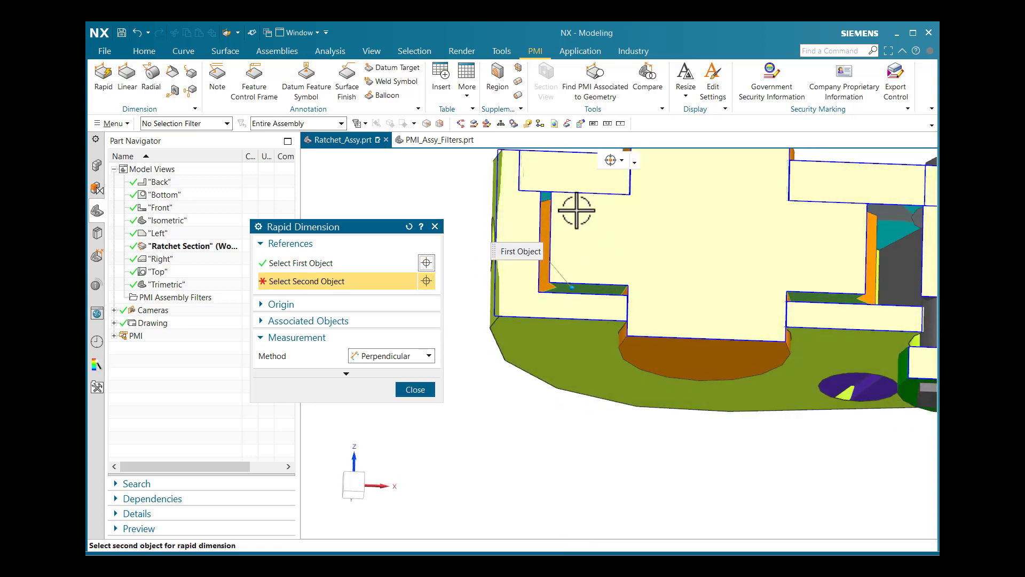
{"action": "scroll", "coordinate": [517, 181], "scroll_direction": "up", "scroll_amount": 4}
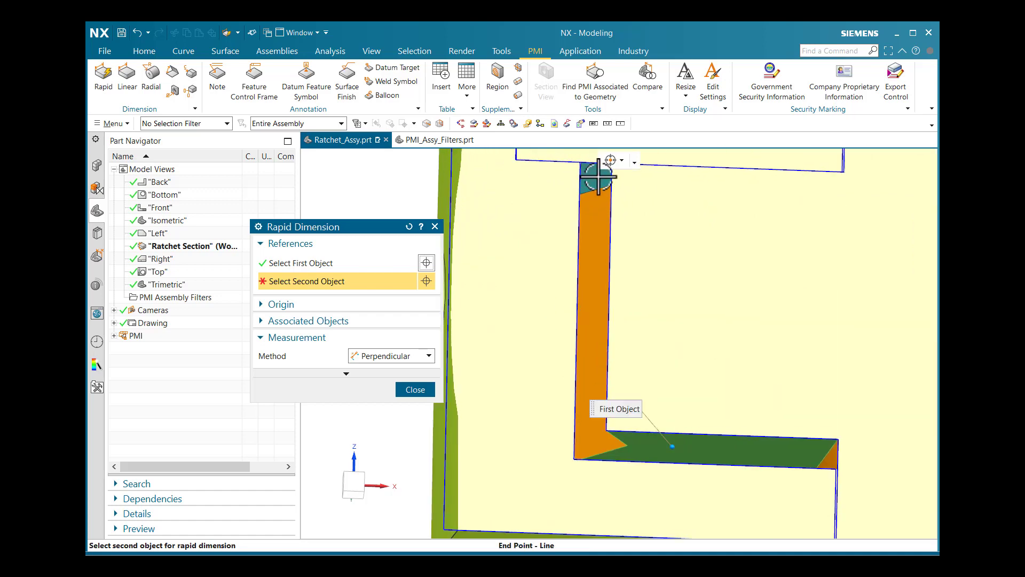
{"action": "scroll", "coordinate": [613, 256], "scroll_direction": "down", "scroll_amount": 3}
{"action": "left_click", "coordinate": [614, 267]}
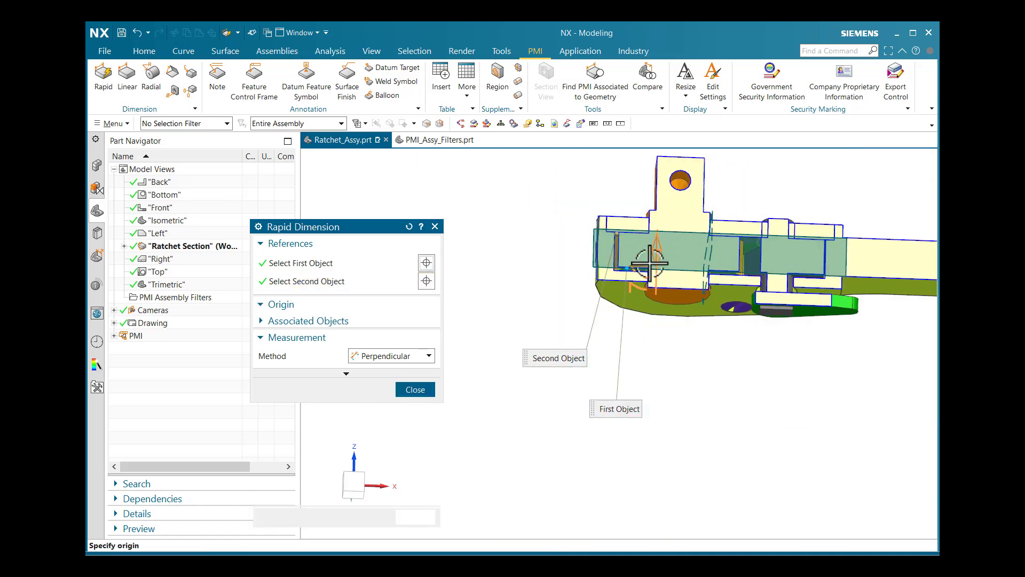
{"action": "middle_click_drag", "start_coordinate": [648, 263], "coordinate": [665, 294]}
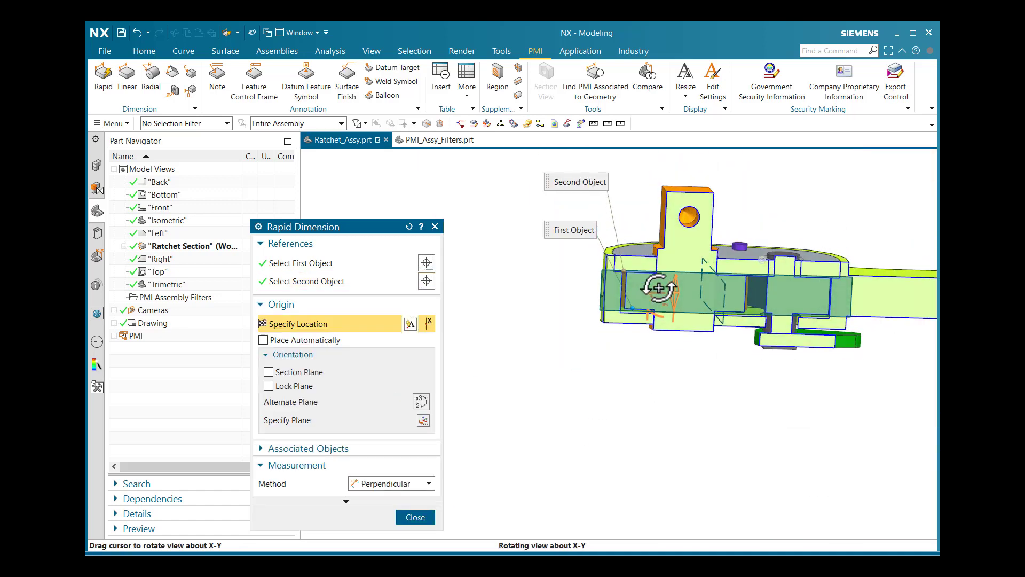
{"action": "left_click", "coordinate": [547, 350]}
- Dimension the small vertical clearance between the drive body's shoulder and the housing's cavity floor, placing it below the head
{"action": "middle_click_drag", "start_coordinate": [728, 398], "coordinate": [658, 403], "text": "shift"}
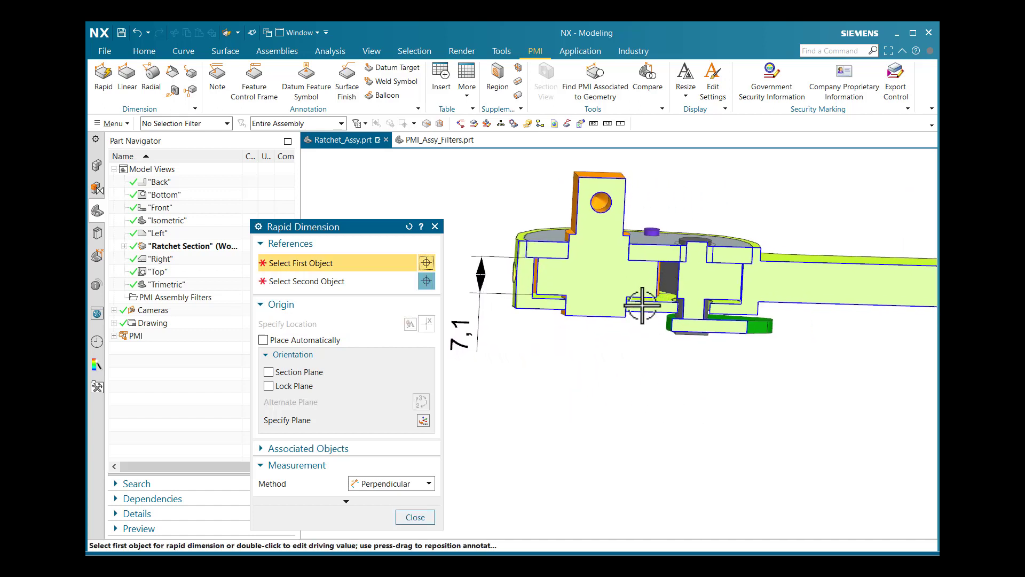
{"action": "scroll", "coordinate": [645, 277], "scroll_direction": "up", "scroll_amount": 4}
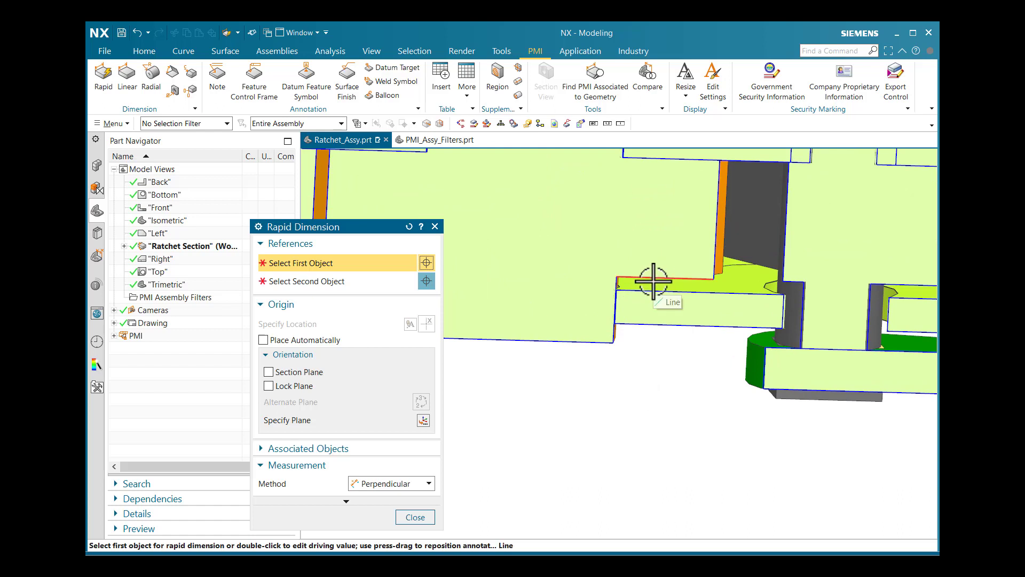
{"action": "left_click", "coordinate": [656, 279]}
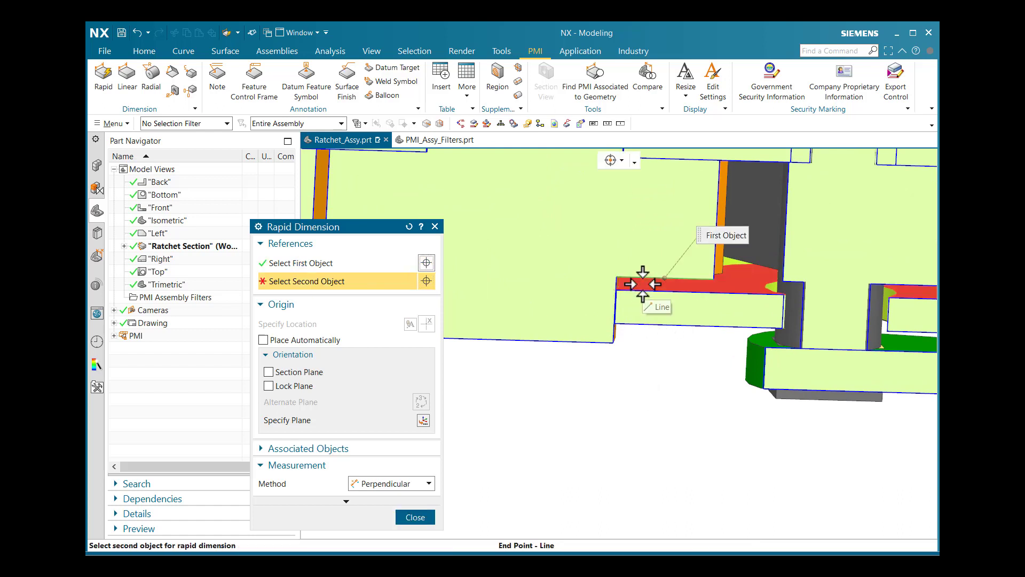
{"action": "left_click", "coordinate": [641, 324]}
{"action": "scroll", "coordinate": [609, 363], "scroll_direction": "down", "scroll_amount": 5}
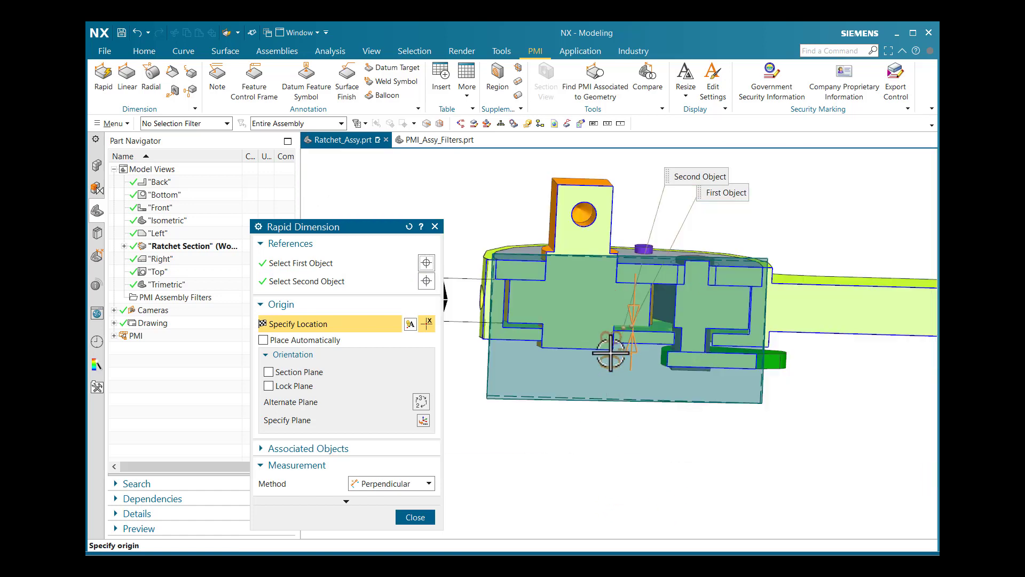
{"action": "left_click", "coordinate": [608, 404]}
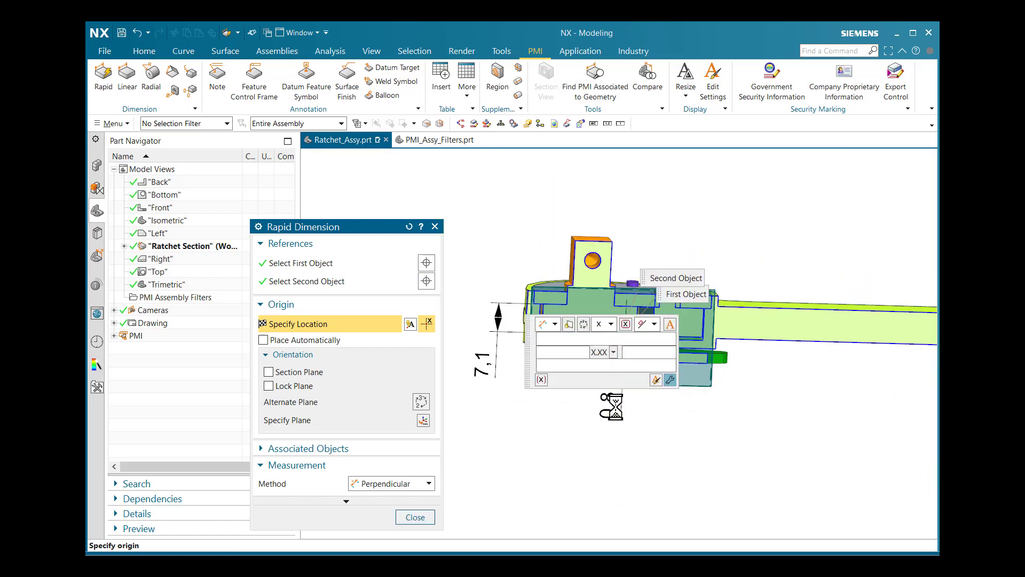
- Dimension the gap between the housing's underside and the green lever's upper face, place it below the head, and end dimensioning
{"action": "scroll", "coordinate": [705, 347], "scroll_direction": "up", "scroll_amount": 3}
{"action": "middle_click_drag", "start_coordinate": [697, 342], "coordinate": [660, 366]}
{"action": "scroll", "coordinate": [687, 313], "scroll_direction": "up", "scroll_amount": 4}
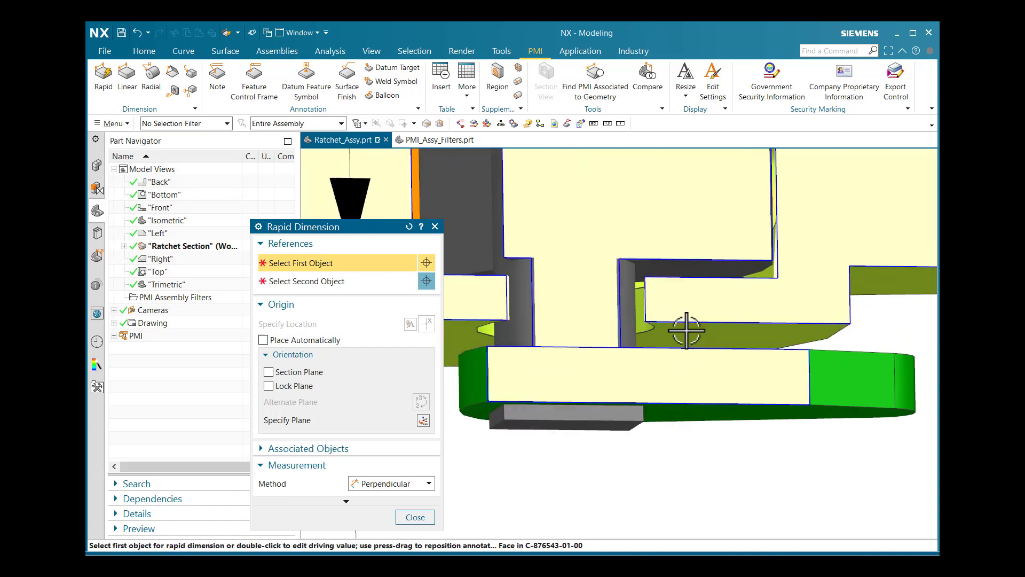
{"action": "left_click", "coordinate": [685, 329]}
{"action": "middle_click_drag", "start_coordinate": [696, 299], "coordinate": [684, 366]}
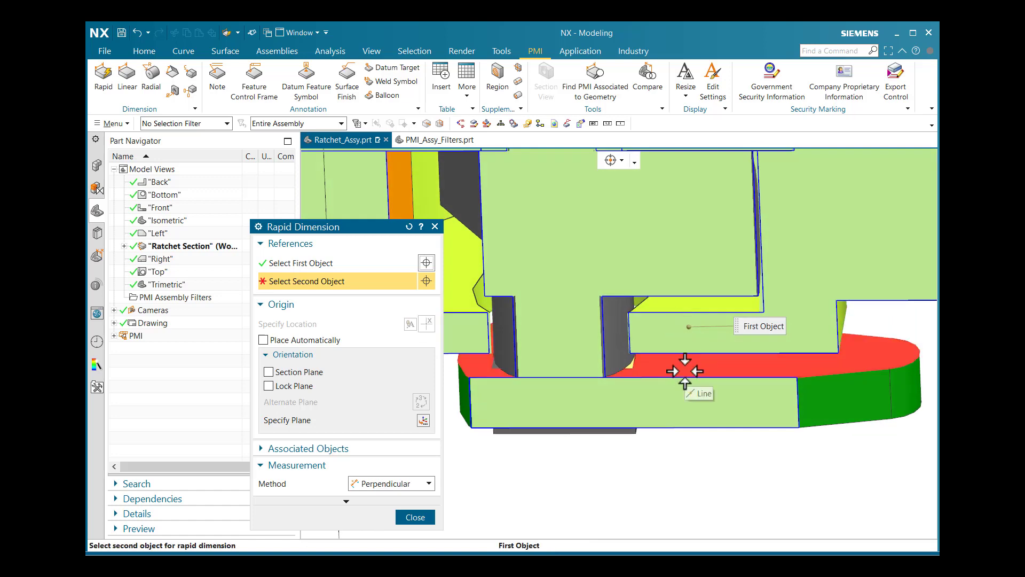
{"action": "left_click", "coordinate": [684, 368]}
{"action": "scroll", "coordinate": [672, 422], "scroll_direction": "down", "scroll_amount": 5}
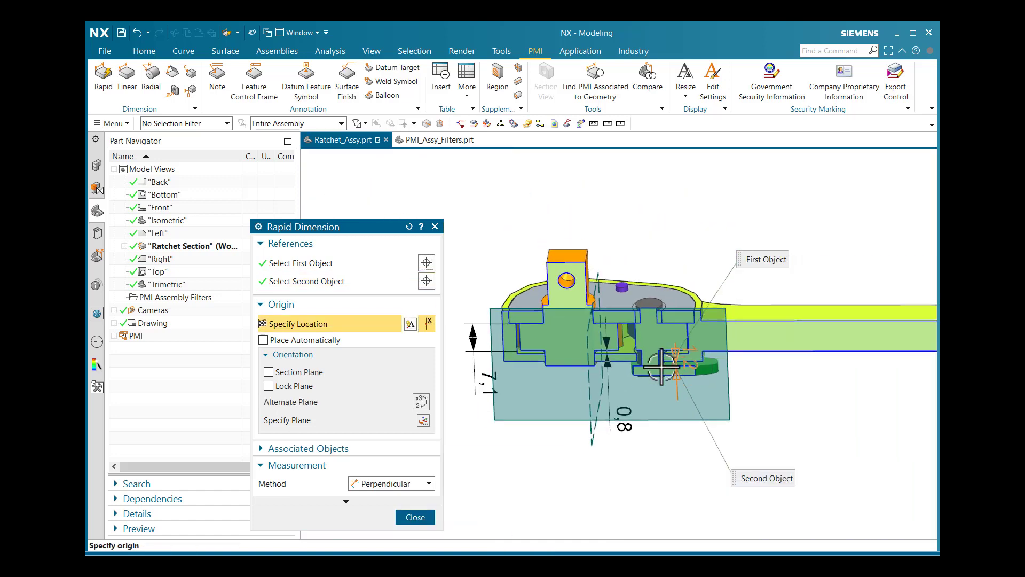
{"action": "left_click", "coordinate": [669, 415]}
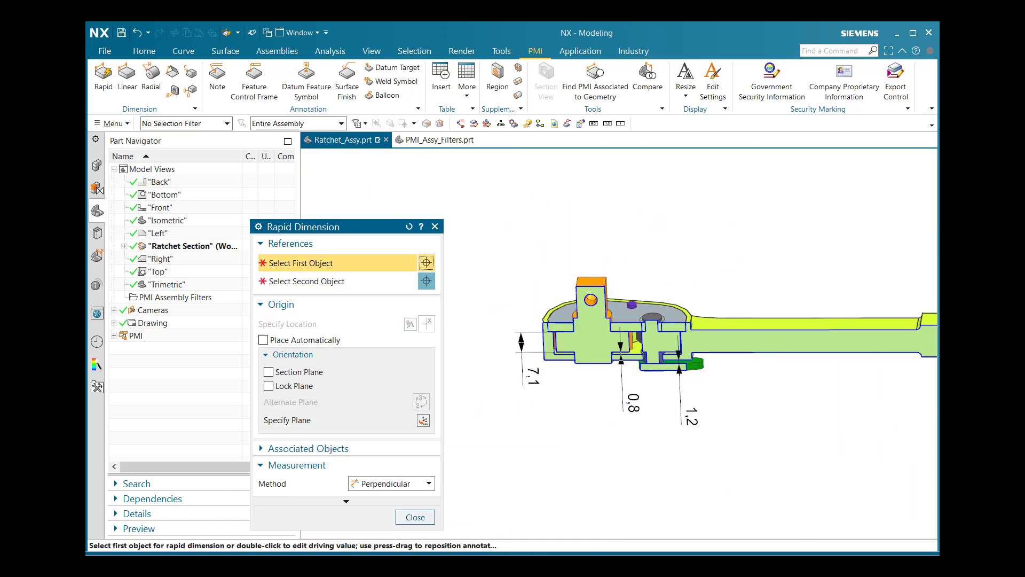
{"action": "left_click", "coordinate": [416, 517]}
- Highlight the three PMI dimensions on the ratchet head to check where they are listed, and clear the selection
{"action": "middle_click_drag", "start_coordinate": [622, 347], "coordinate": [586, 328]}
{"action": "scroll", "coordinate": [571, 328], "scroll_direction": "down", "scroll_amount": 3}
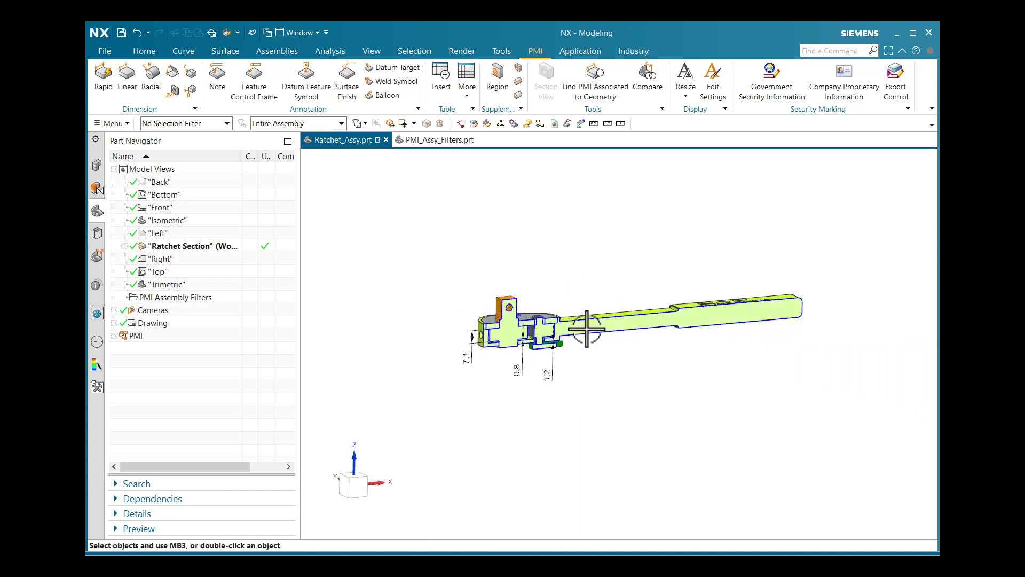
{"action": "left_click", "coordinate": [465, 357]}
{"action": "left_click", "coordinate": [520, 374]}
{"action": "left_click", "coordinate": [550, 377]}
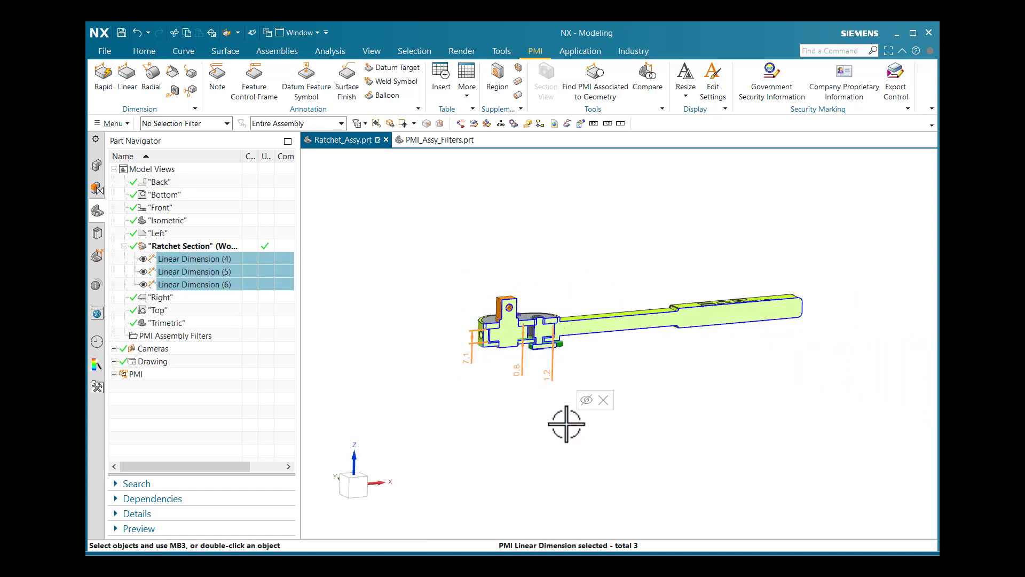
{"action": "key", "text": "Escape"}
- Check each linear dimension listed under the Ratchet Section view against its annotation on the model
{"action": "left_click", "coordinate": [181, 249]}
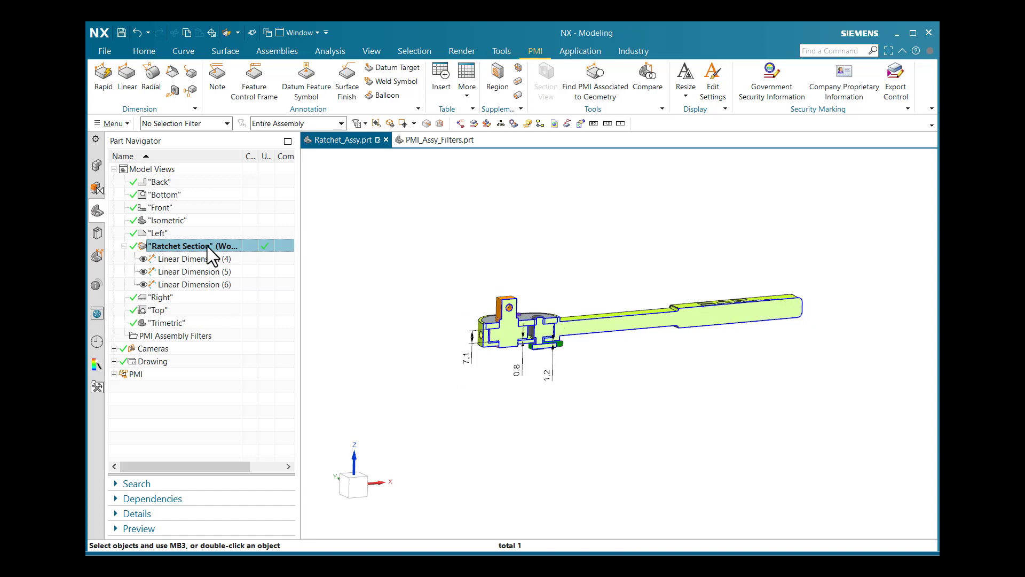
{"action": "left_click", "coordinate": [194, 260]}
{"action": "left_click", "coordinate": [196, 271]}
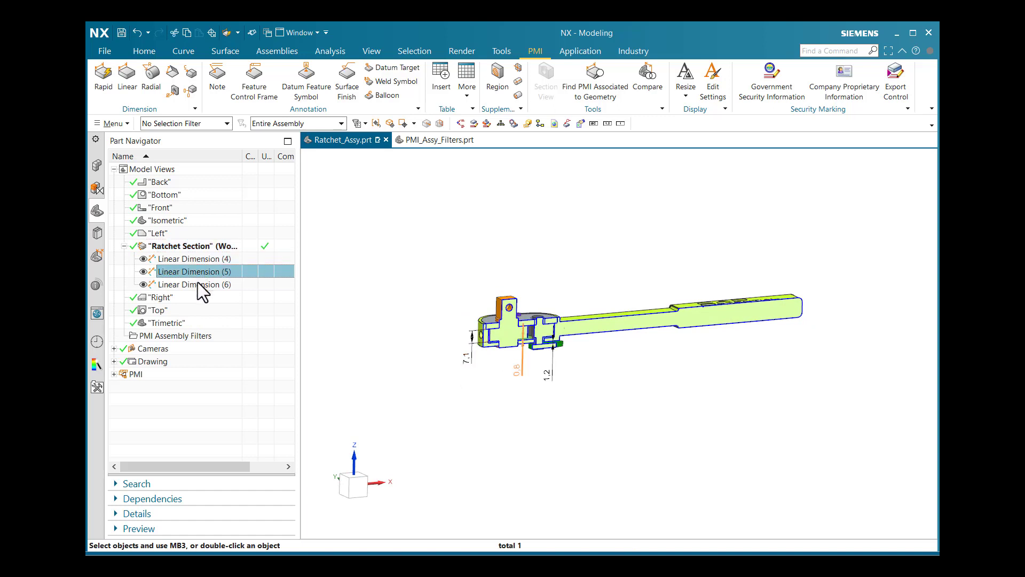
{"action": "left_click", "coordinate": [199, 261]}
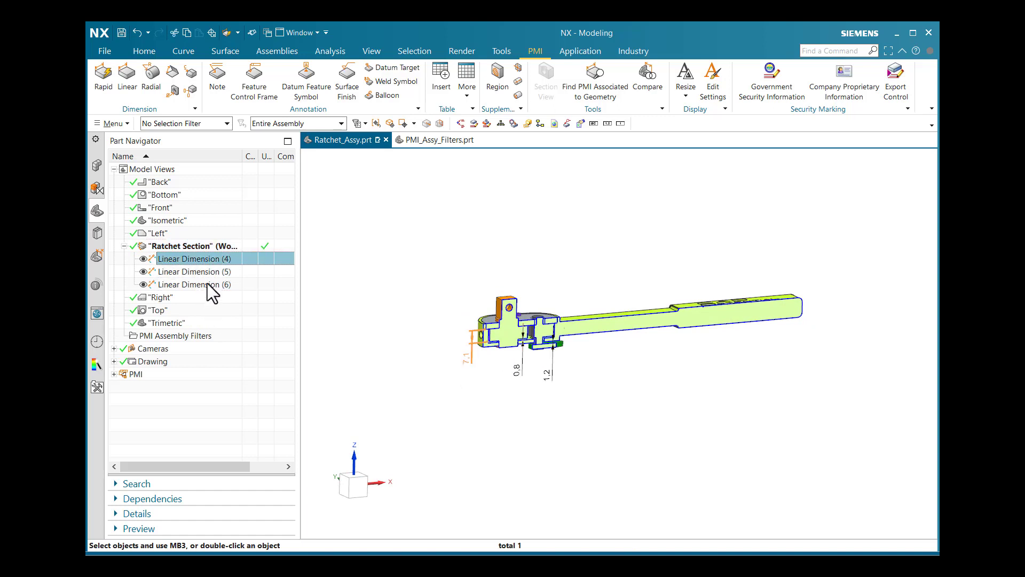
{"action": "left_click", "coordinate": [206, 270]}
{"action": "left_click", "coordinate": [200, 284]}
{"action": "scroll", "coordinate": [529, 321], "scroll_direction": "up", "scroll_amount": 2}
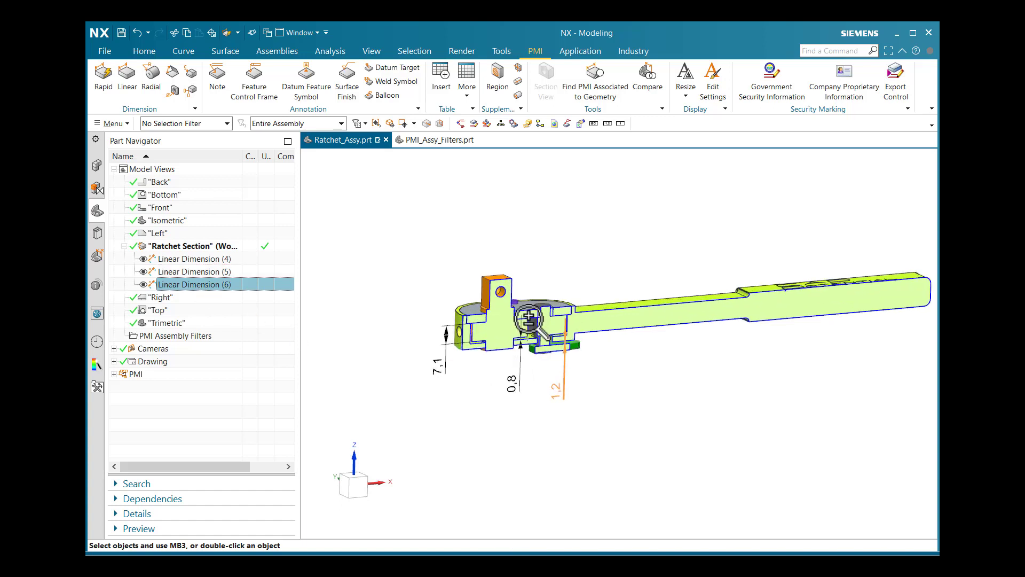
{"action": "scroll", "coordinate": [528, 321], "scroll_direction": "down", "scroll_amount": 3}
{"action": "left_click", "coordinate": [556, 361]}
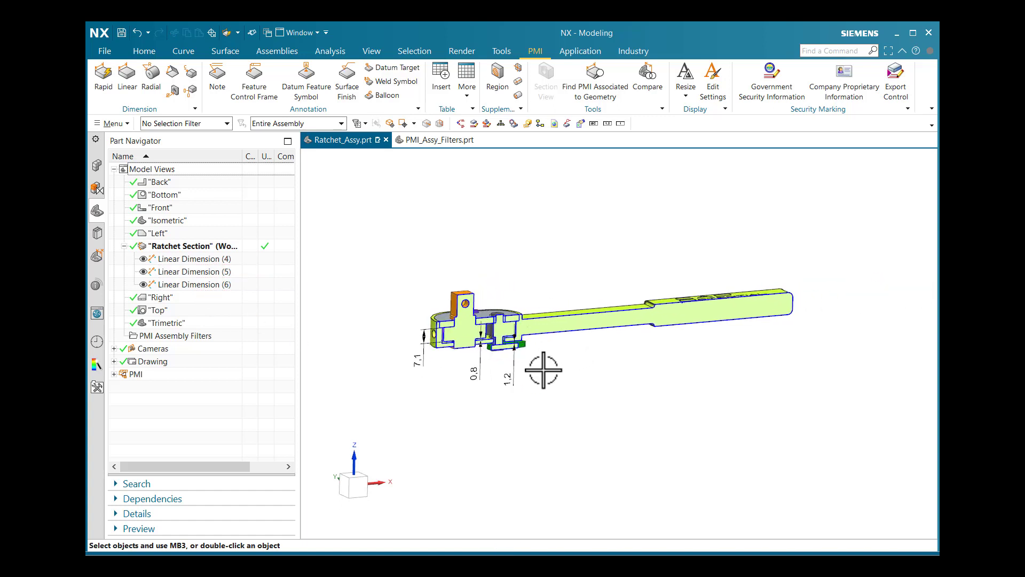
- Move the lever gap dimension's text farther below the ratchet head
{"action": "left_click_drag", "start_coordinate": [507, 380], "coordinate": [504, 410]}
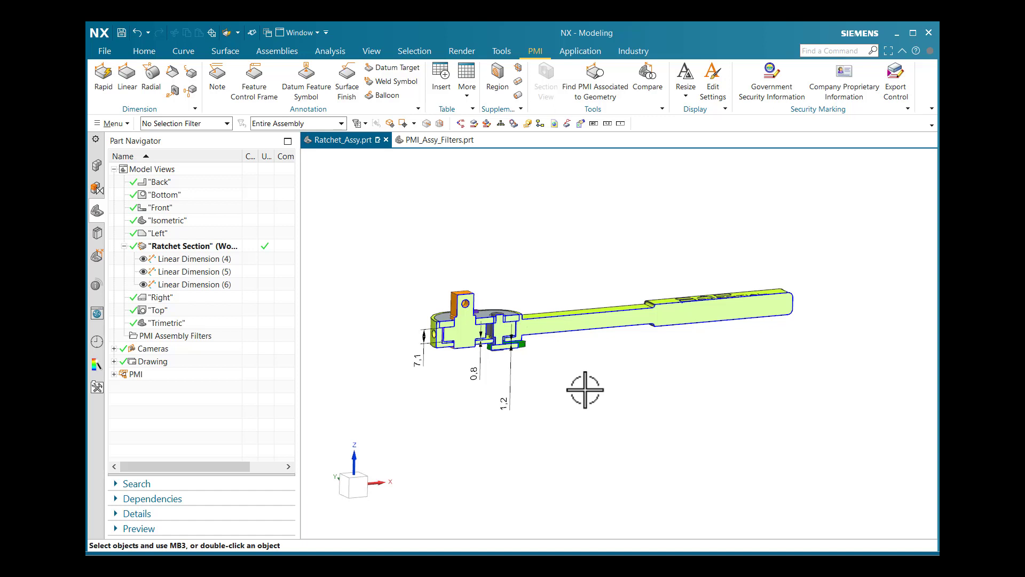
{"action": "middle_click_drag", "start_coordinate": [585, 350], "coordinate": [521, 373]}
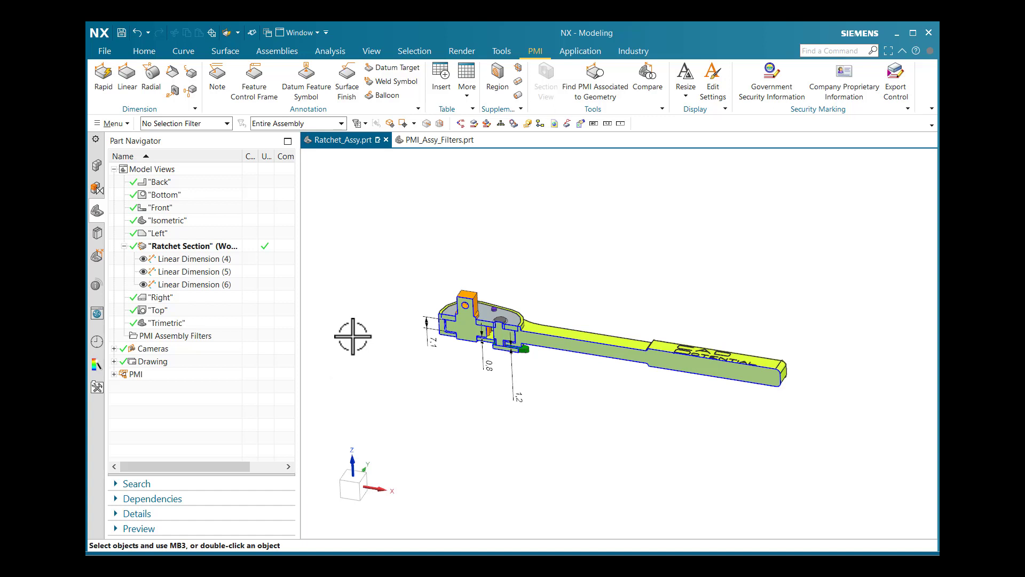
- Switch to the Drafting application and create a new drawing sheet from the A0 - Size template
{"action": "left_click", "coordinate": [103, 51]}
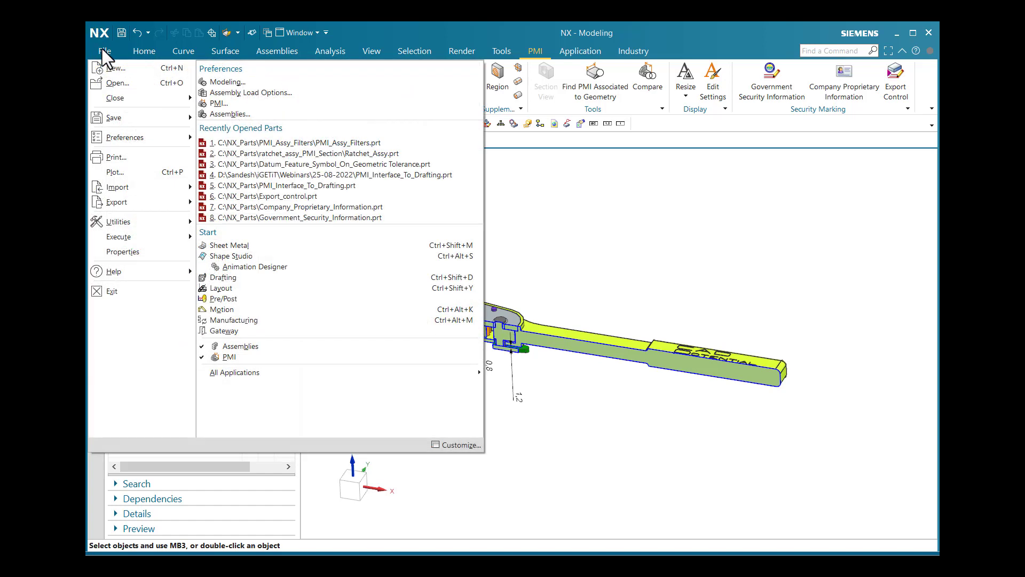
{"action": "left_click", "coordinate": [223, 277]}
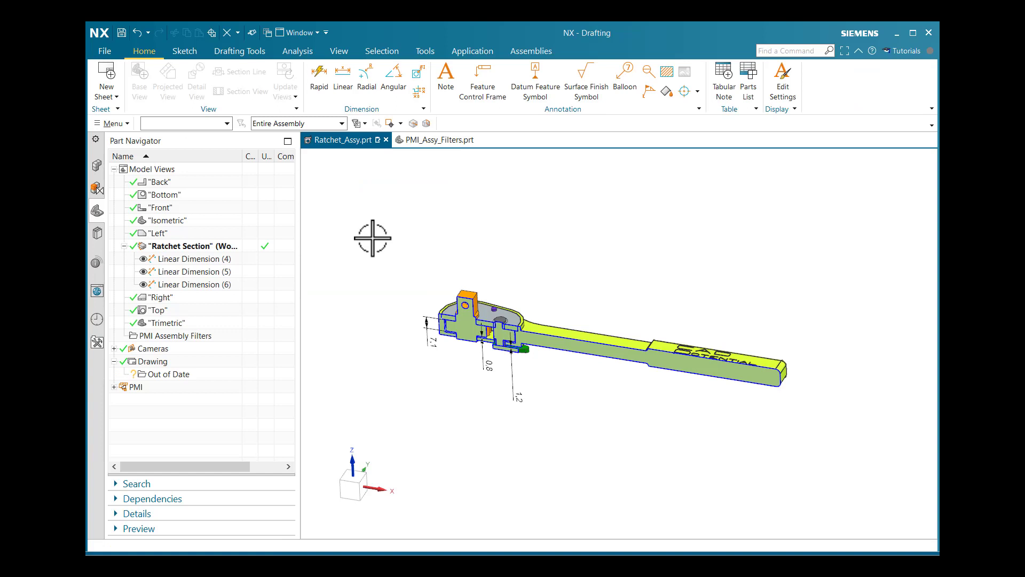
{"action": "left_click", "coordinate": [109, 96]}
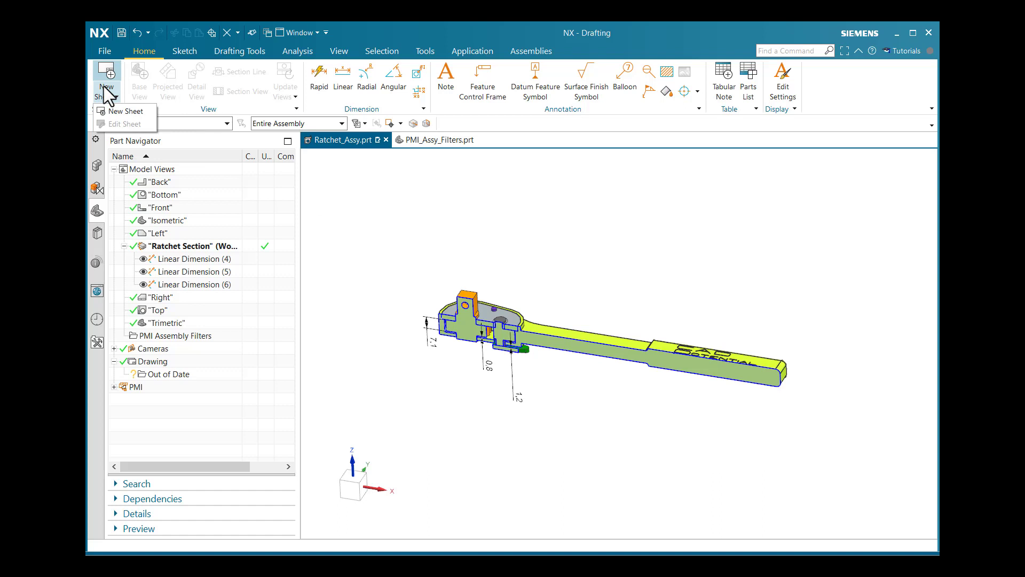
{"action": "left_click", "coordinate": [123, 111]}
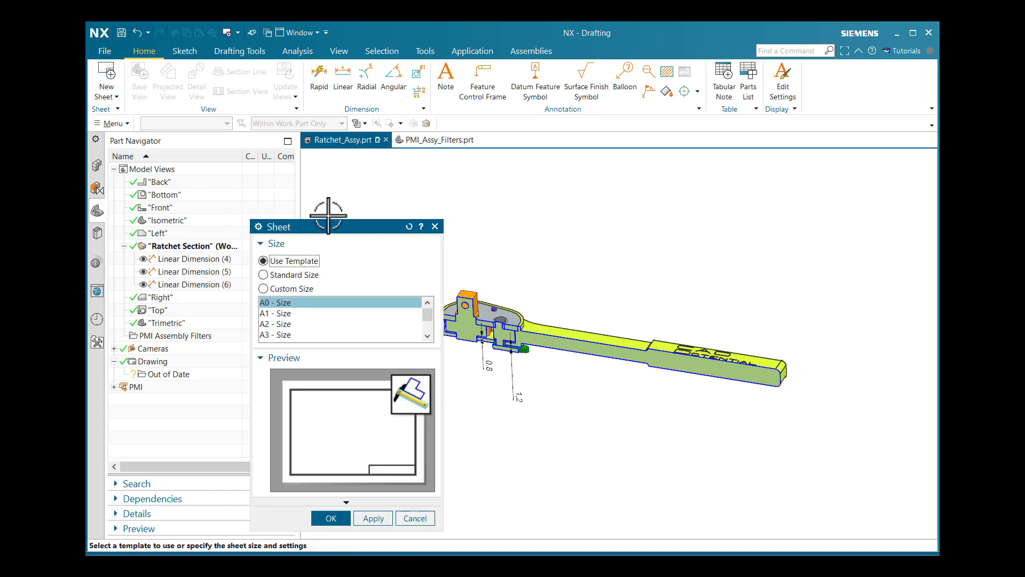
{"action": "left_click_drag", "start_coordinate": [330, 226], "coordinate": [274, 155]}
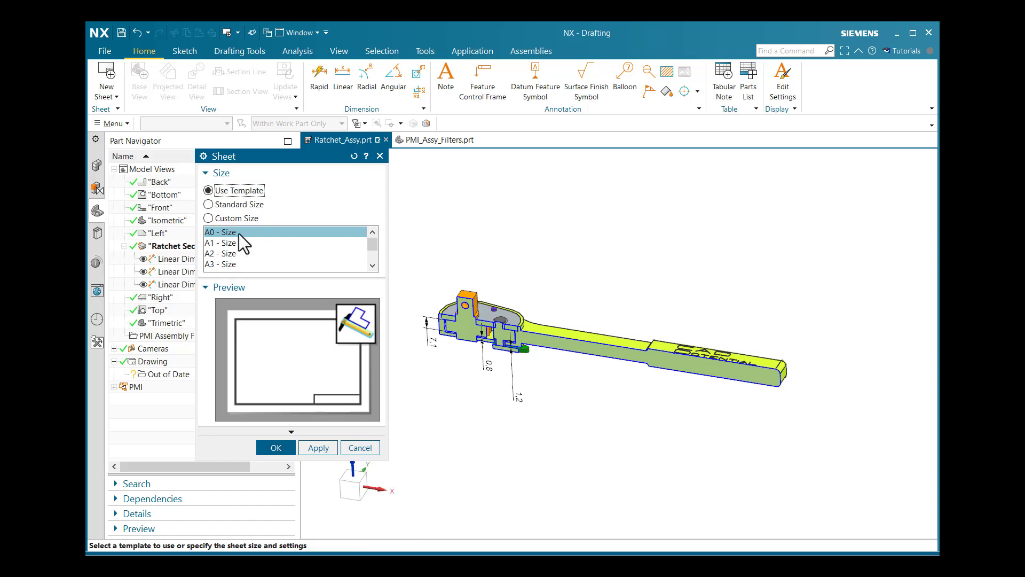
{"action": "left_click", "coordinate": [276, 448]}
- Close the title block form with its First Issued, Drawn By, Checked By and Approved By cells left blank
{"action": "scroll", "coordinate": [577, 331], "scroll_direction": "down", "scroll_amount": 3}
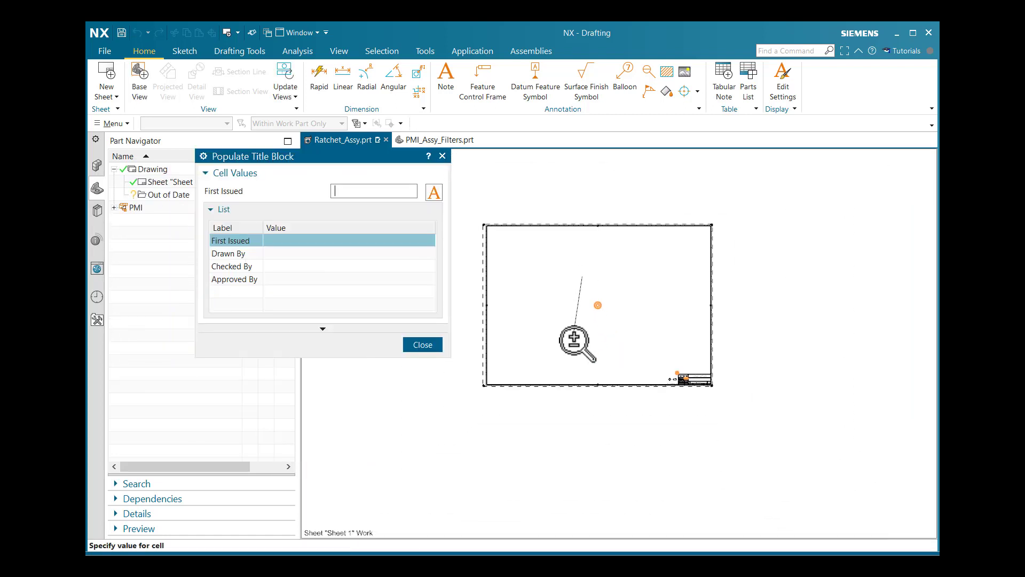
{"action": "middle_click_drag", "start_coordinate": [577, 322], "coordinate": [543, 339], "text": "shift"}
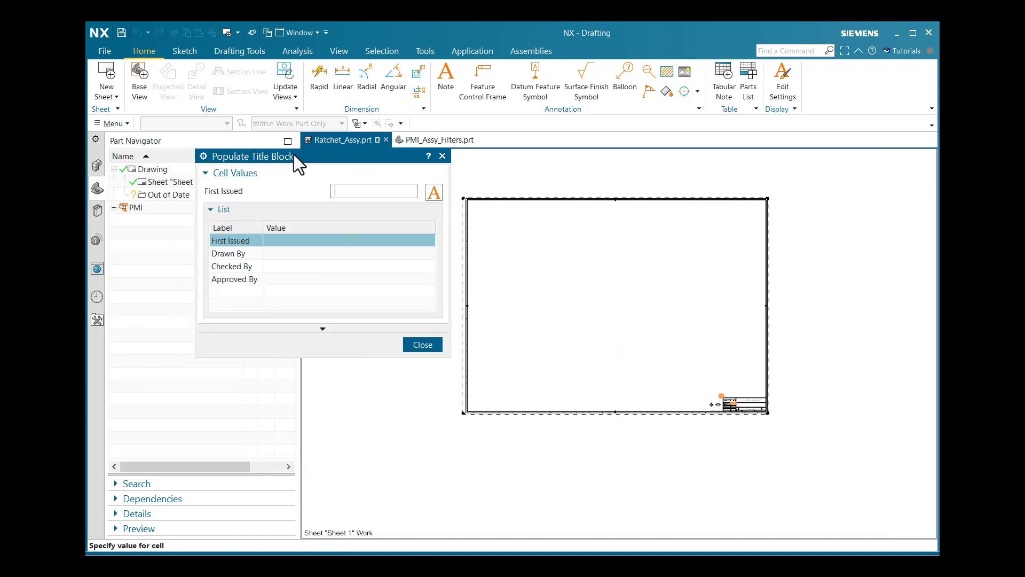
{"action": "left_click_drag", "start_coordinate": [294, 155], "coordinate": [290, 213]}
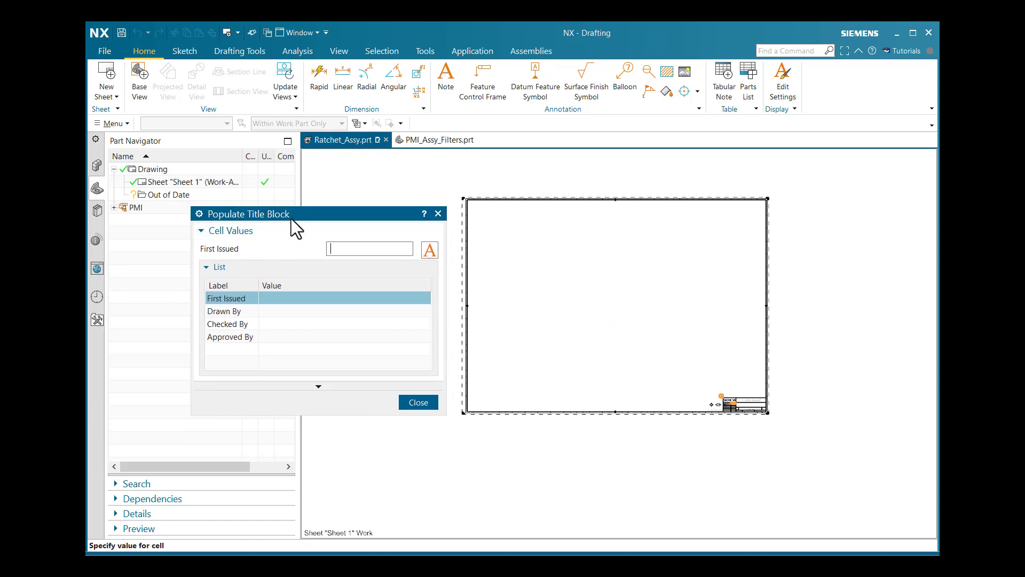
{"action": "left_click", "coordinate": [411, 402]}
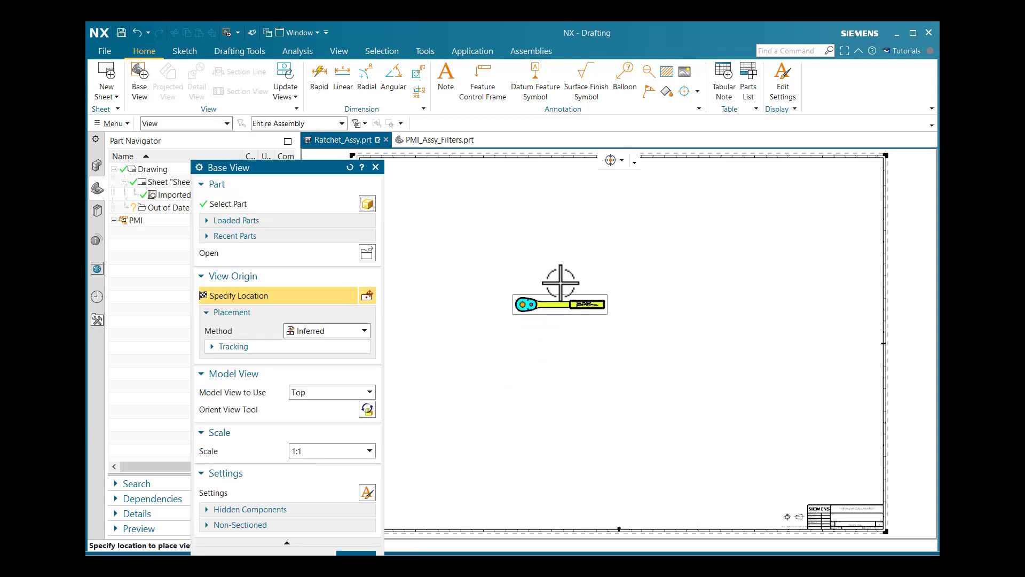
- Select the Ratchet Section model view as the source for the new base view on the A0 sheet
{"action": "scroll", "coordinate": [560, 283], "scroll_direction": "down", "scroll_amount": 3}
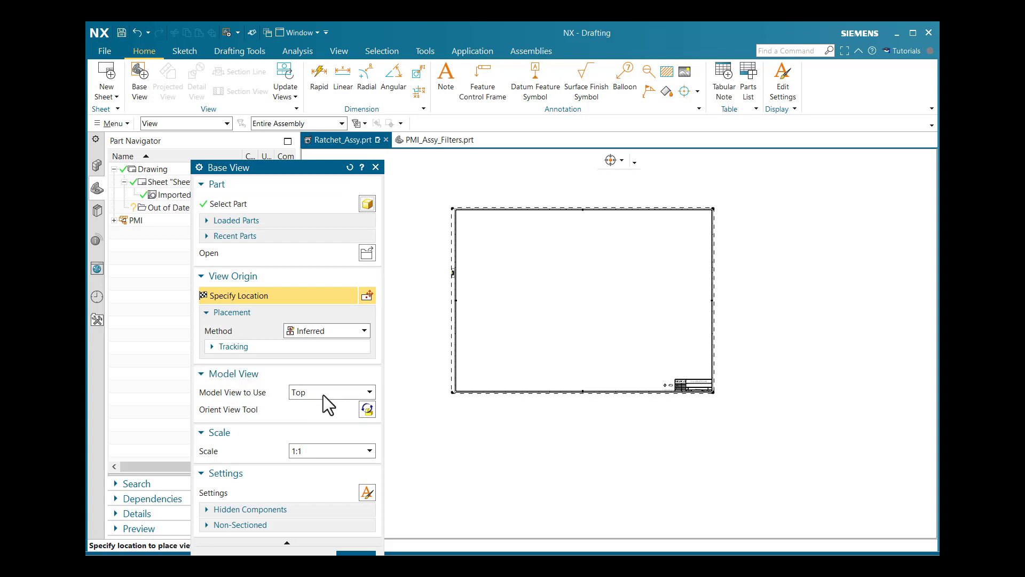
{"action": "left_click", "coordinate": [342, 393]}
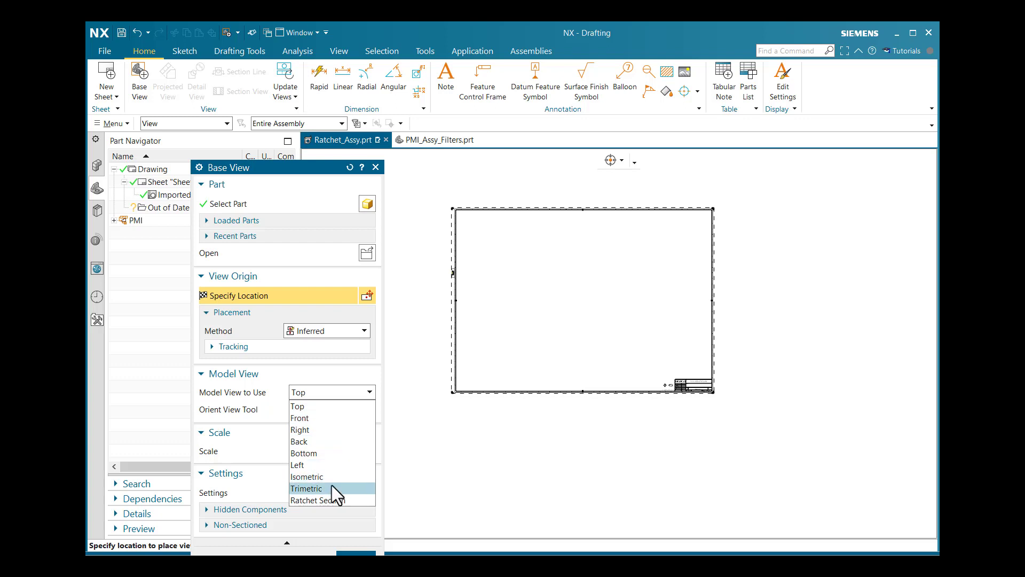
{"action": "mouse_move", "coordinate": [311, 502]}
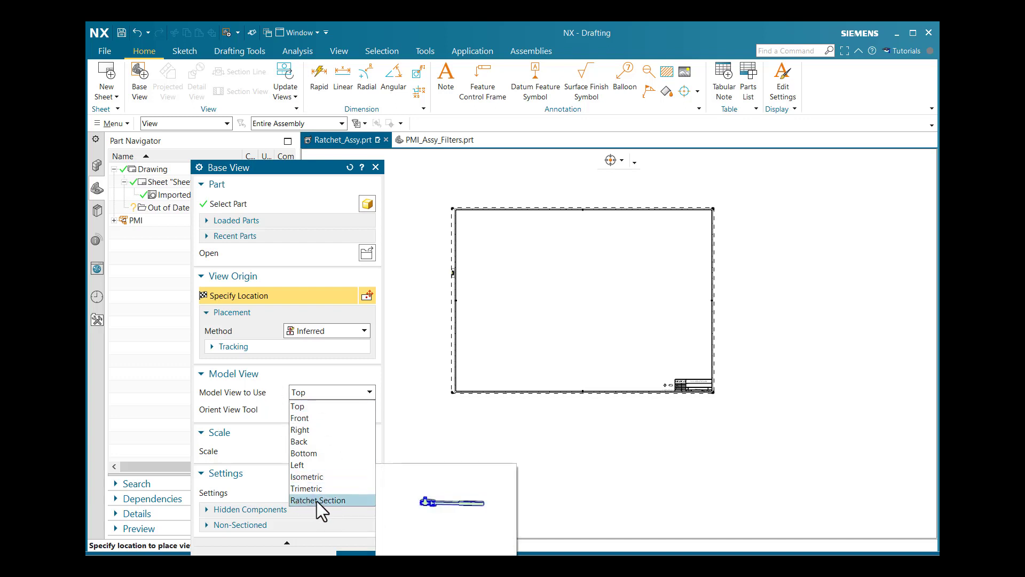
{"action": "left_click", "coordinate": [316, 500]}
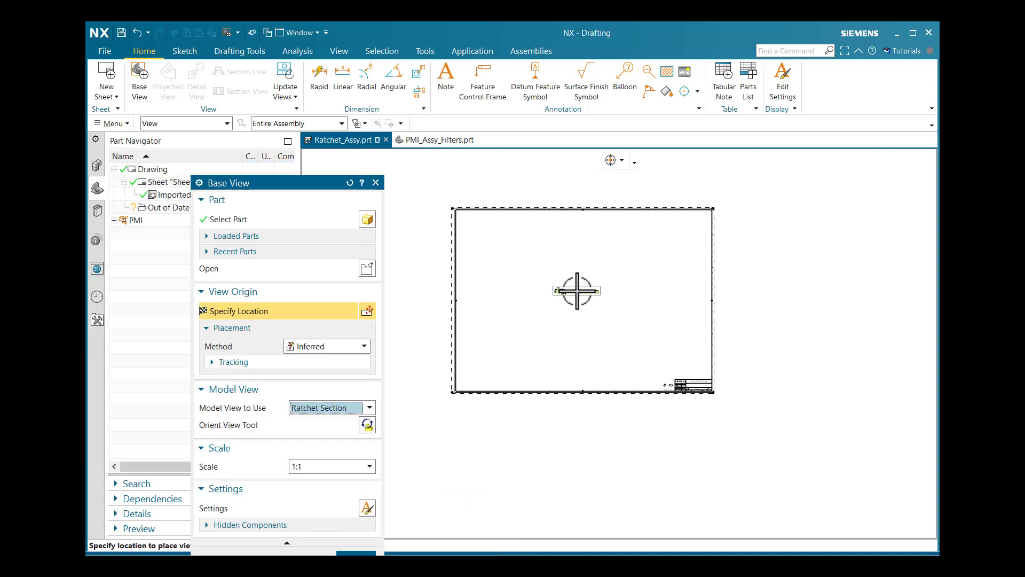
{"action": "scroll", "coordinate": [563, 293], "scroll_direction": "up", "scroll_amount": 5}
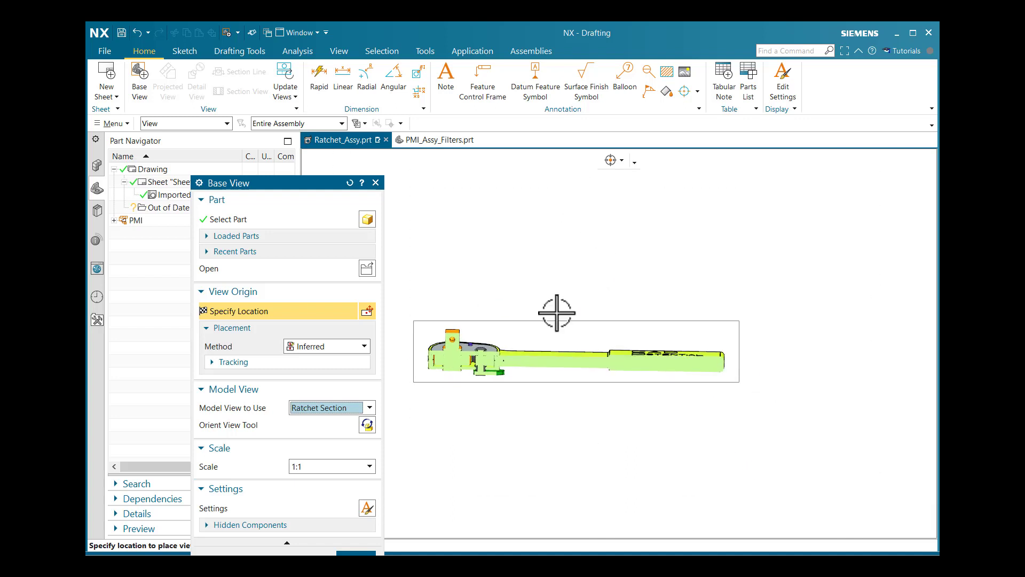
{"action": "scroll", "coordinate": [575, 259], "scroll_direction": "down", "scroll_amount": 5}
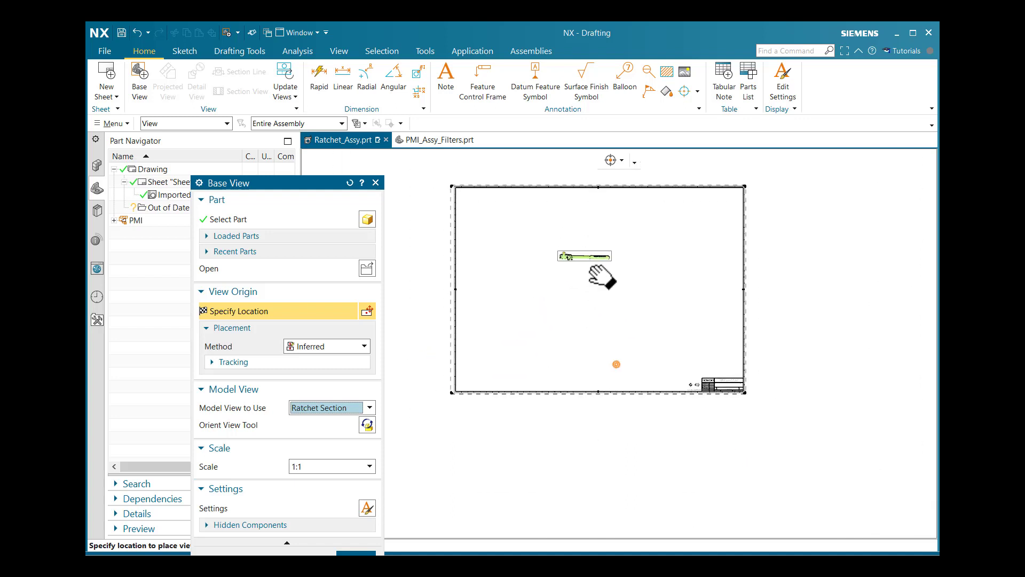
- Set the base view's scale to 2:1 and place it in the sheet's upper-right area without adding projected views
{"action": "left_click", "coordinate": [368, 466]}
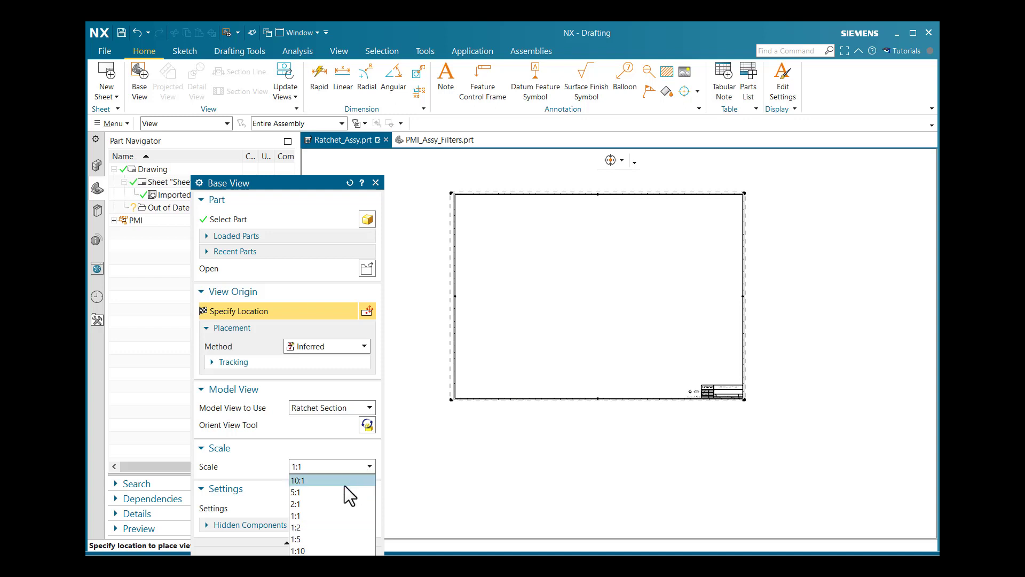
{"action": "left_click", "coordinate": [311, 503]}
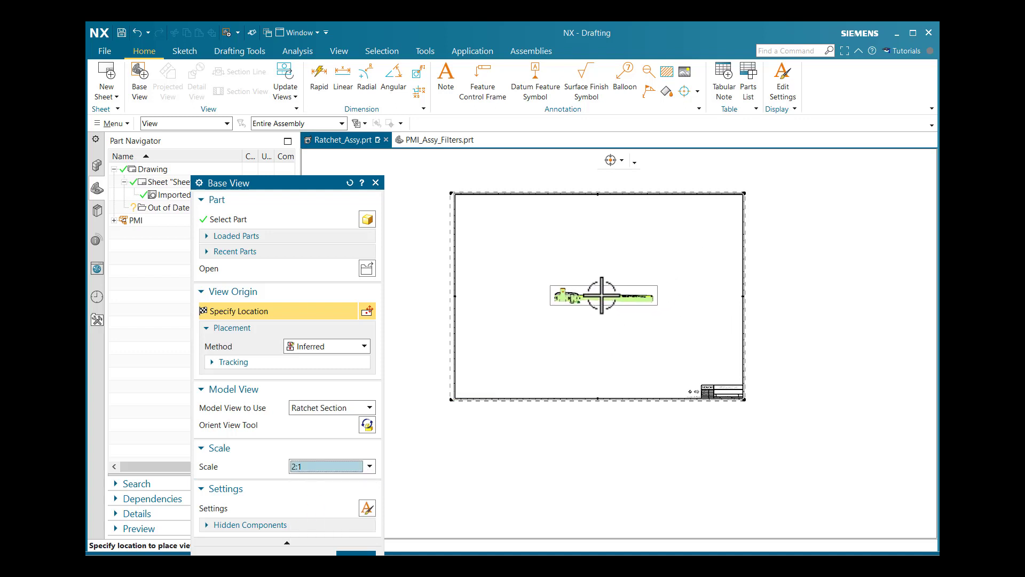
{"action": "scroll", "coordinate": [602, 295], "scroll_direction": "up", "scroll_amount": 3}
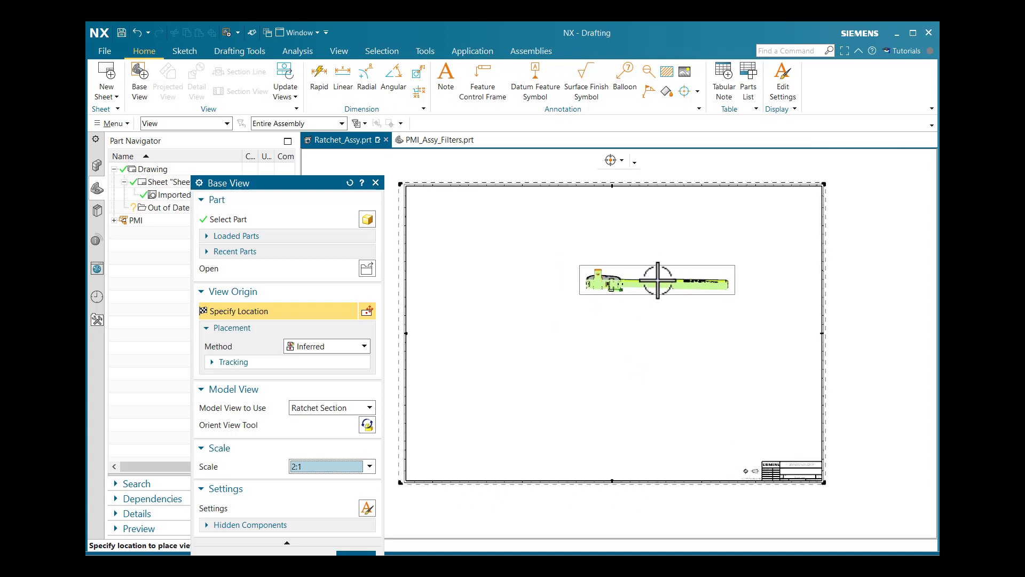
{"action": "left_click", "coordinate": [657, 280]}
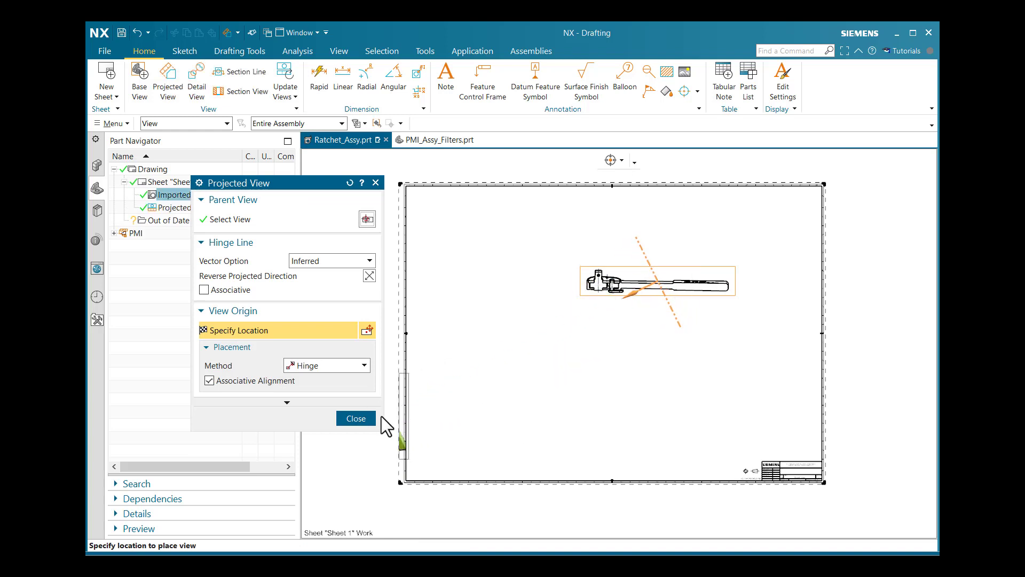
{"action": "left_click", "coordinate": [367, 421]}
{"action": "scroll", "coordinate": [607, 282], "scroll_direction": "up", "scroll_amount": 5}
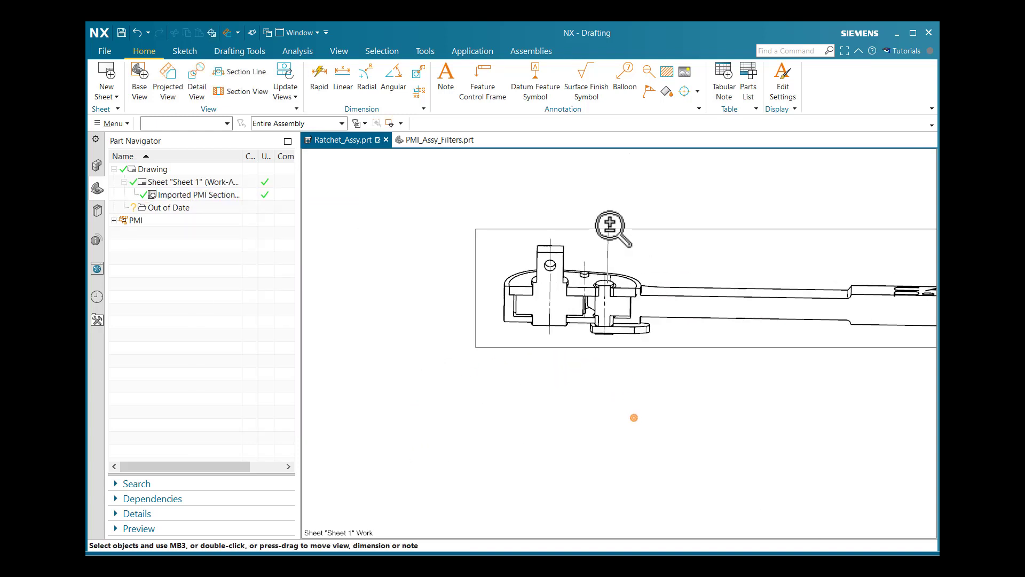
{"action": "scroll", "coordinate": [577, 324], "scroll_direction": "down", "scroll_amount": 5}
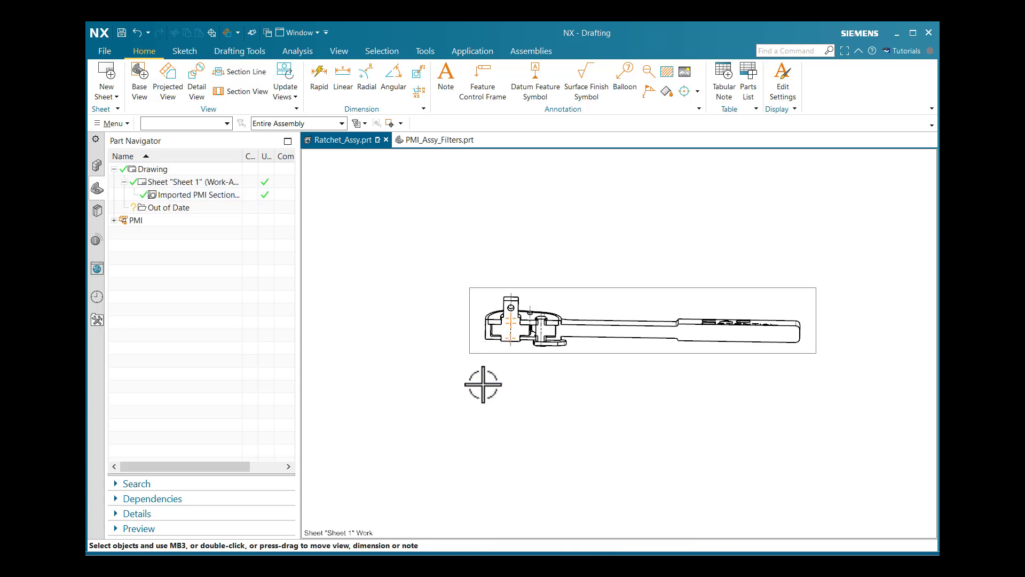
- Set the placed Ratchet Section view to inherit PMI From Model View, keeping Dimensions and Feature Control Frames enabled
{"action": "left_click", "coordinate": [489, 350]}
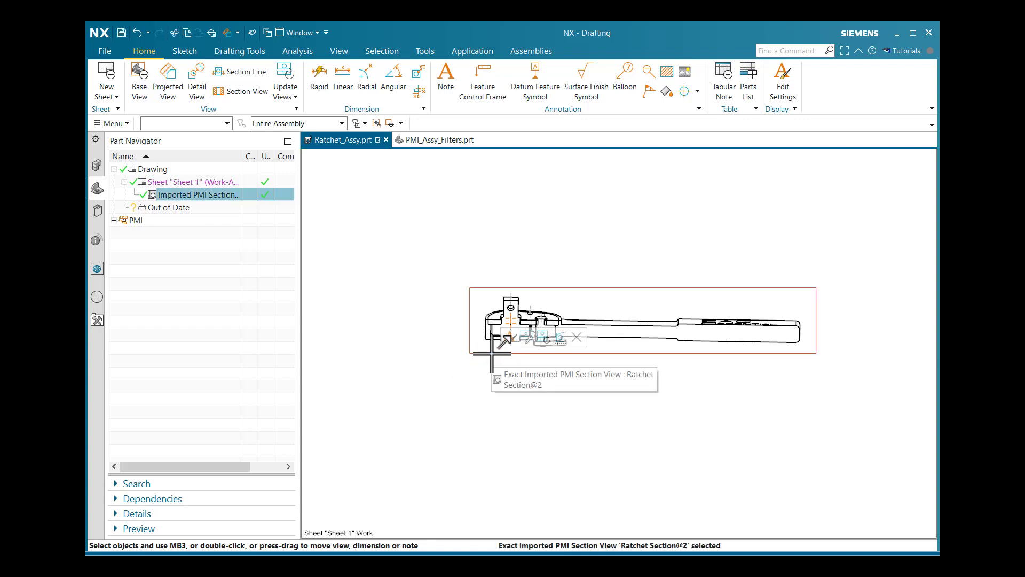
{"action": "right_click", "coordinate": [491, 352]}
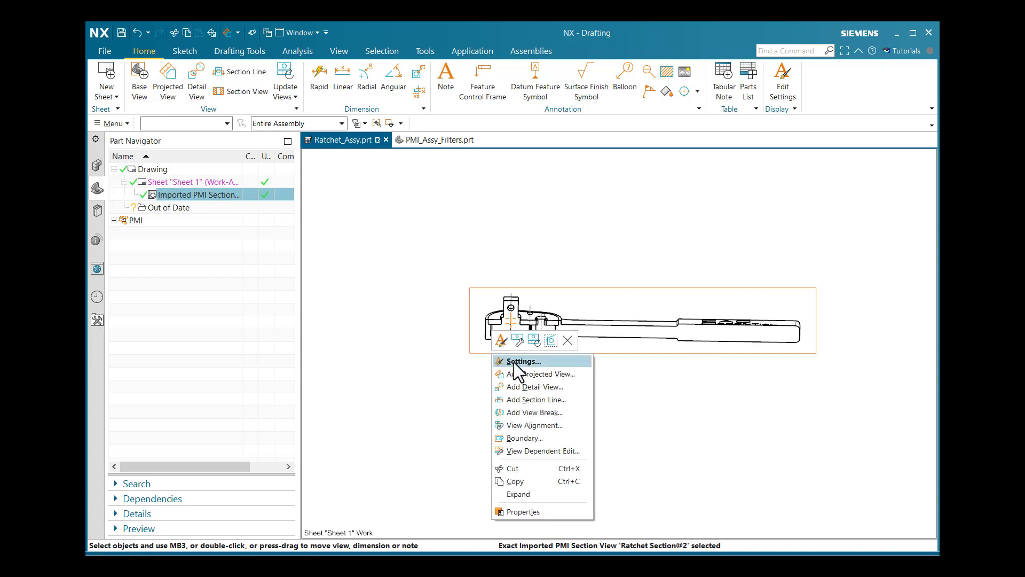
{"action": "left_click", "coordinate": [514, 362]}
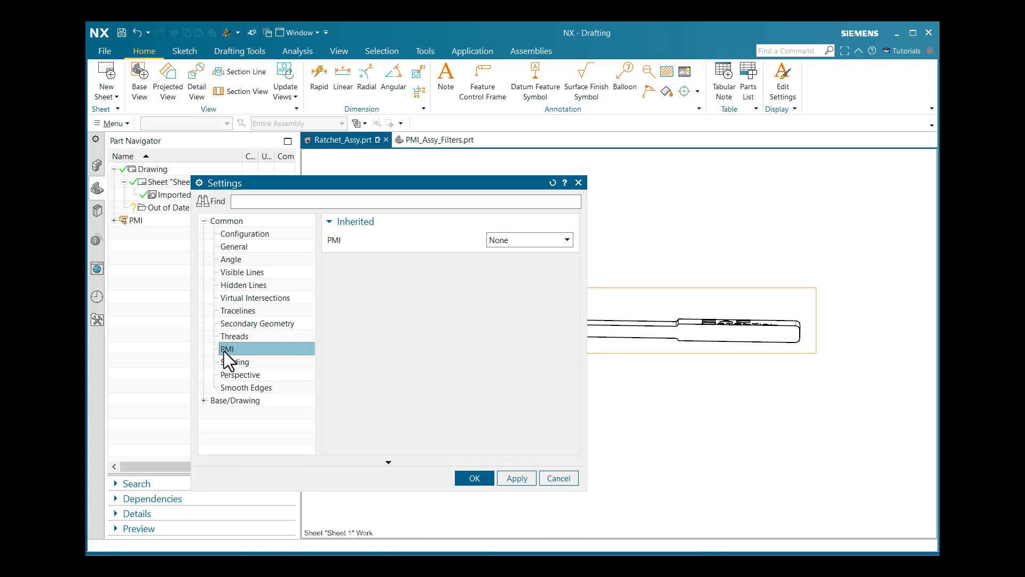
{"action": "left_click", "coordinate": [534, 239]}
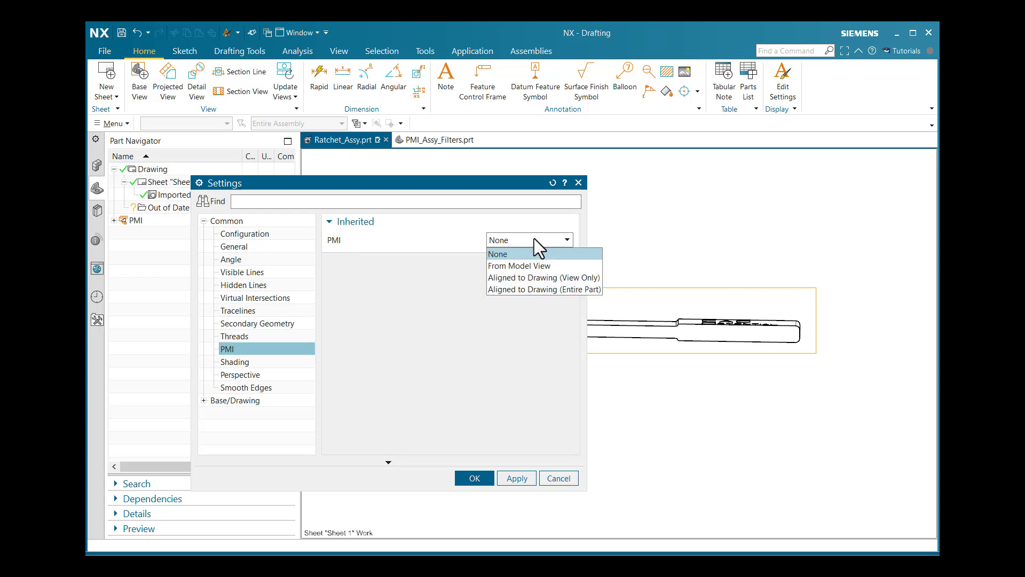
{"action": "left_click", "coordinate": [540, 267]}
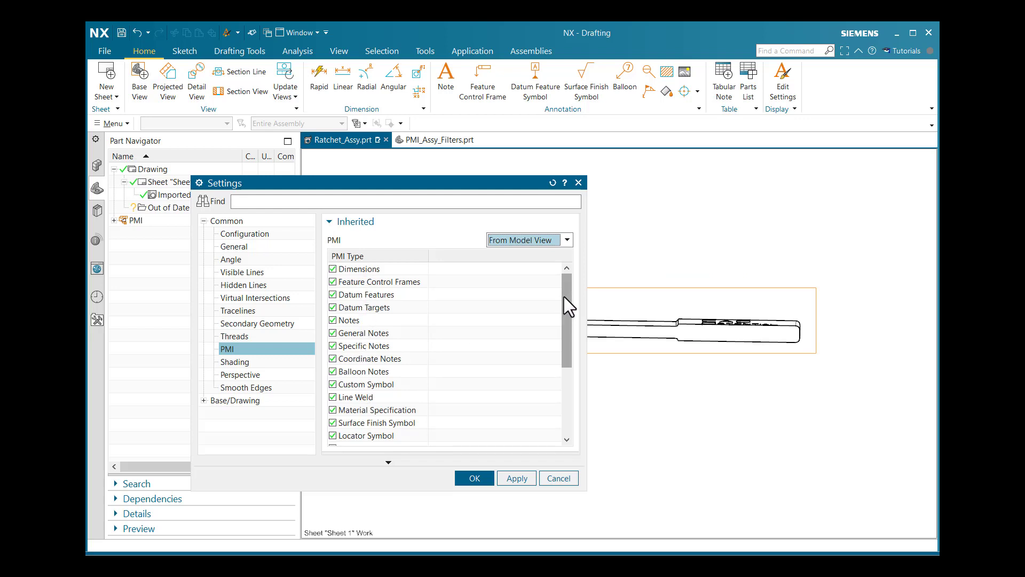
{"action": "left_click_drag", "start_coordinate": [564, 297], "coordinate": [569, 268]}
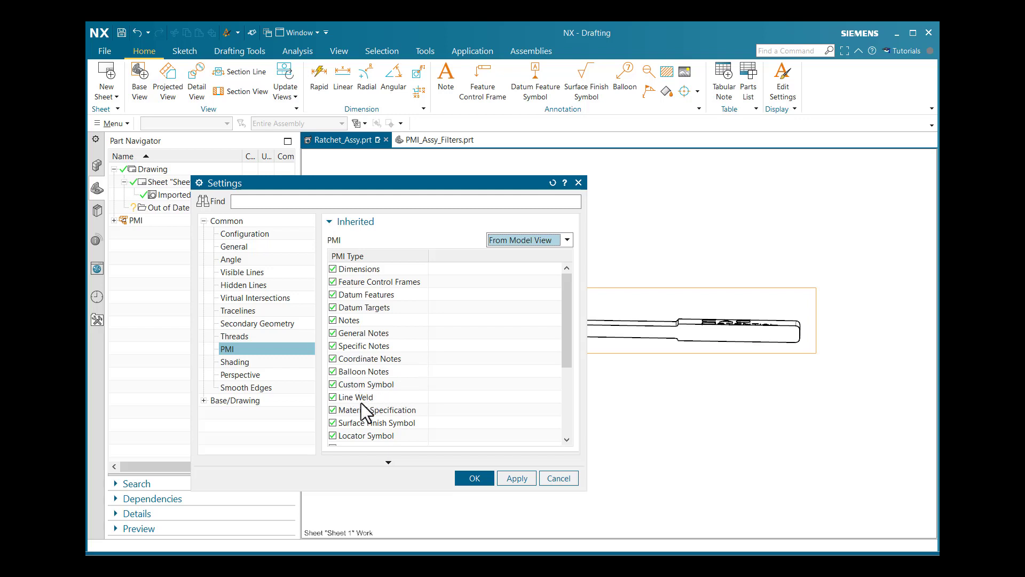
{"action": "left_click_drag", "start_coordinate": [565, 301], "coordinate": [569, 281]}
{"action": "left_click", "coordinate": [331, 268]}
{"action": "left_click", "coordinate": [332, 269]}
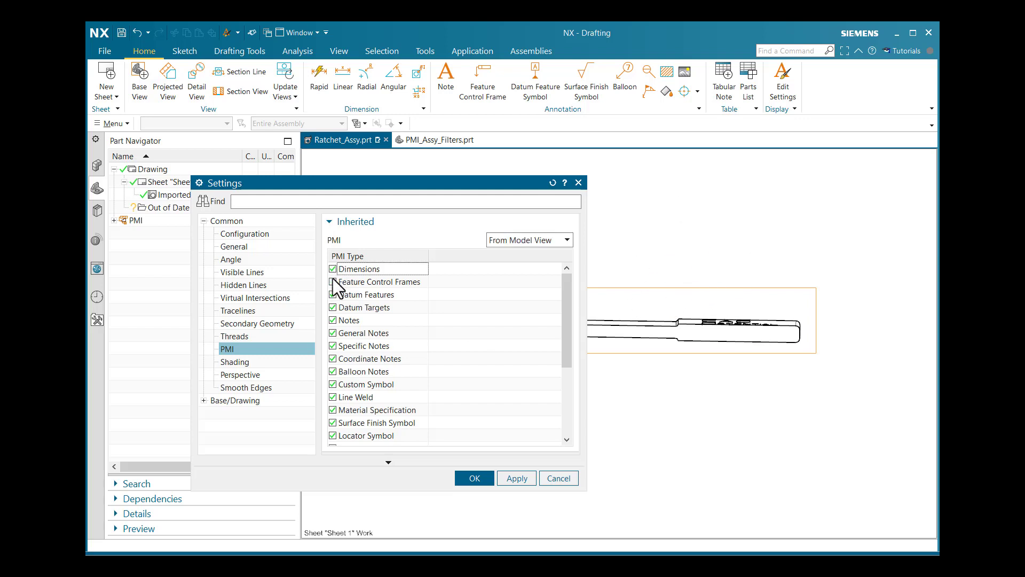
{"action": "left_click", "coordinate": [332, 281]}
{"action": "left_click", "coordinate": [470, 478]}
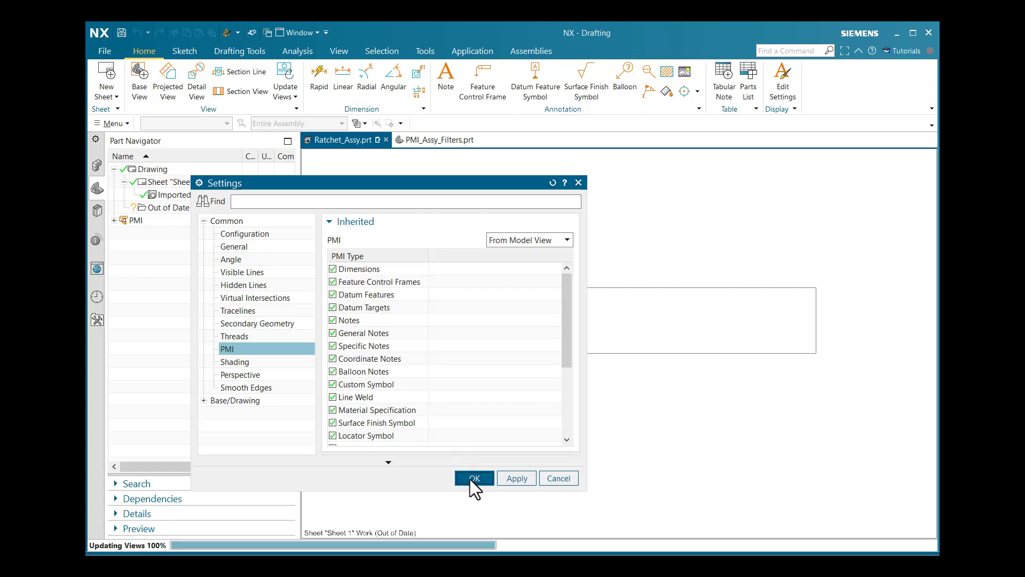
- Examine the three inherited PMI linear dimensions around the ratchet head in the placed section view
{"action": "scroll", "coordinate": [539, 362], "scroll_direction": "up", "scroll_amount": 3}
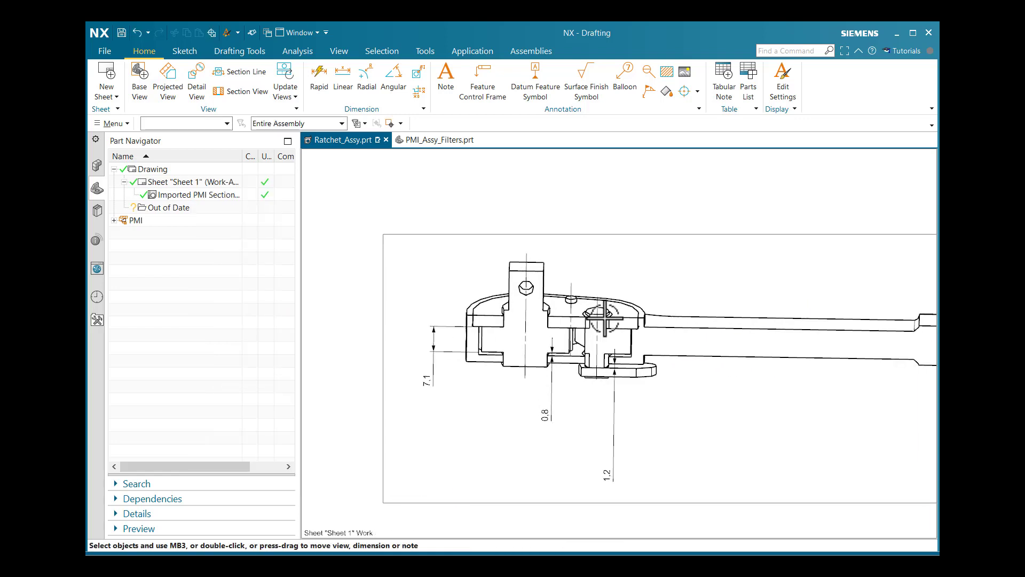
{"action": "left_click", "coordinate": [378, 320]}
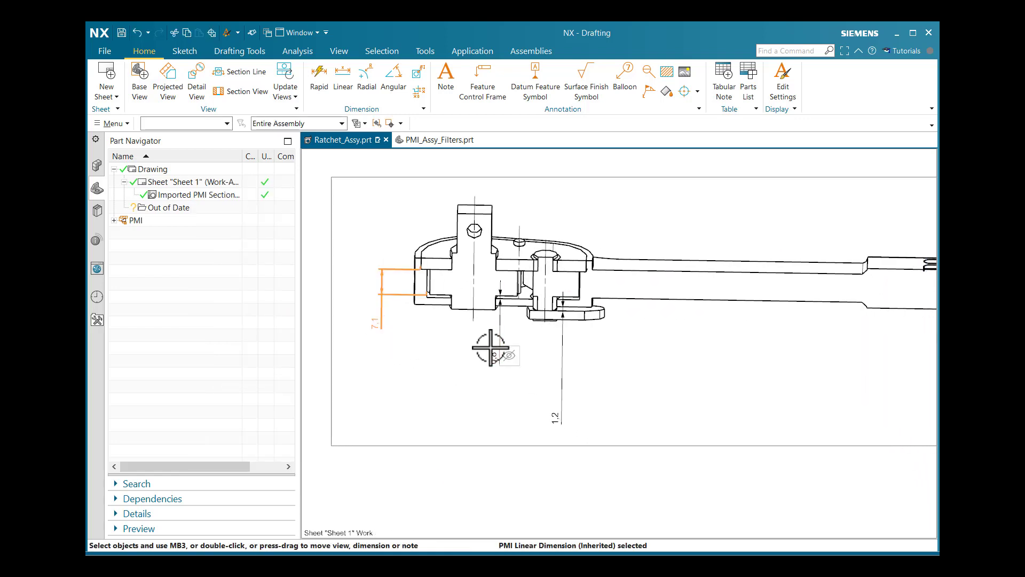
{"action": "left_click", "coordinate": [492, 354]}
{"action": "left_click", "coordinate": [563, 411]}
{"action": "scroll", "coordinate": [499, 332], "scroll_direction": "down", "scroll_amount": 3}
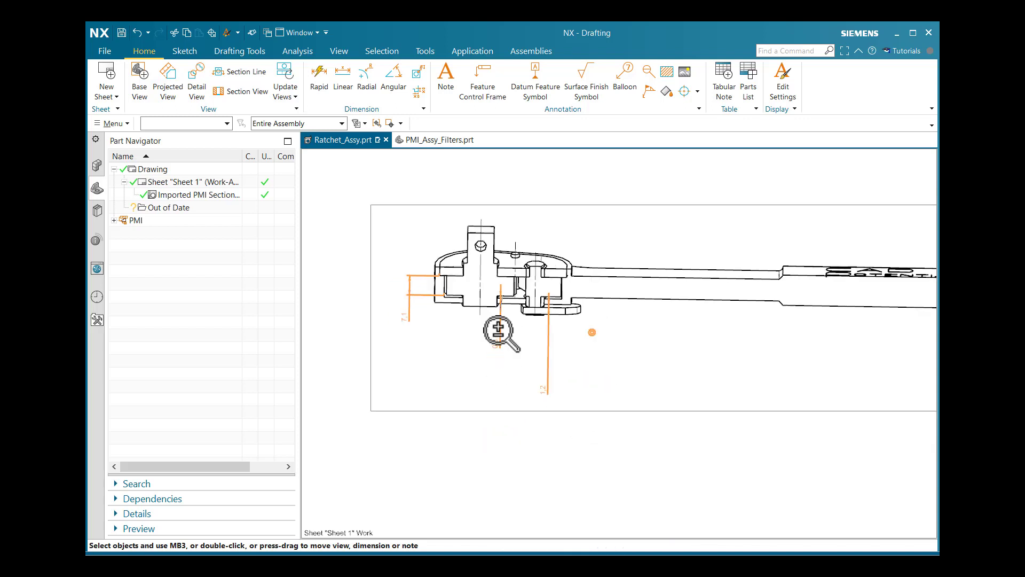
{"action": "left_click", "coordinate": [522, 412]}
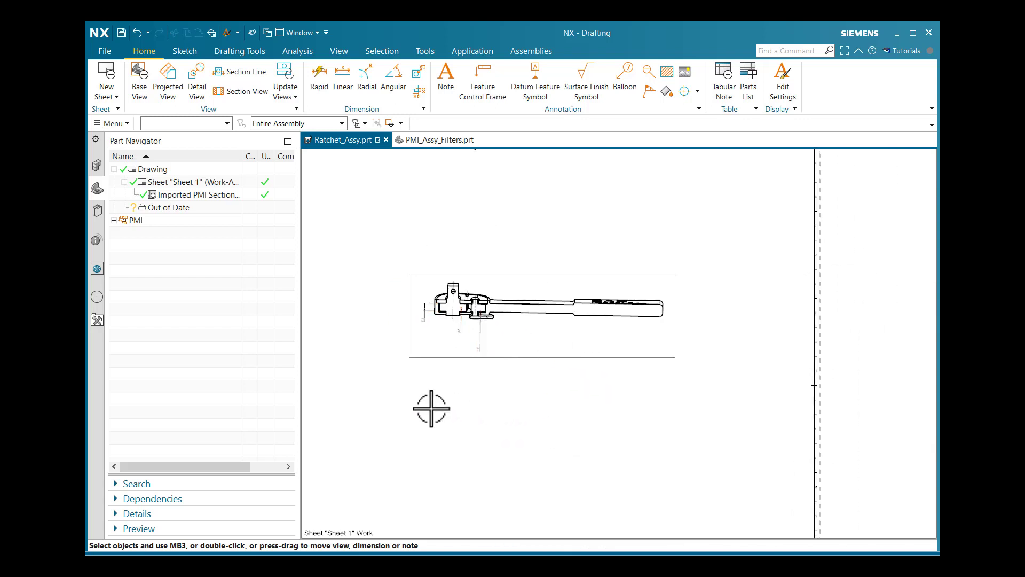
{"action": "scroll", "coordinate": [463, 291], "scroll_direction": "up", "scroll_amount": 1}
{"action": "scroll", "coordinate": [462, 291], "scroll_direction": "up", "scroll_amount": 2}
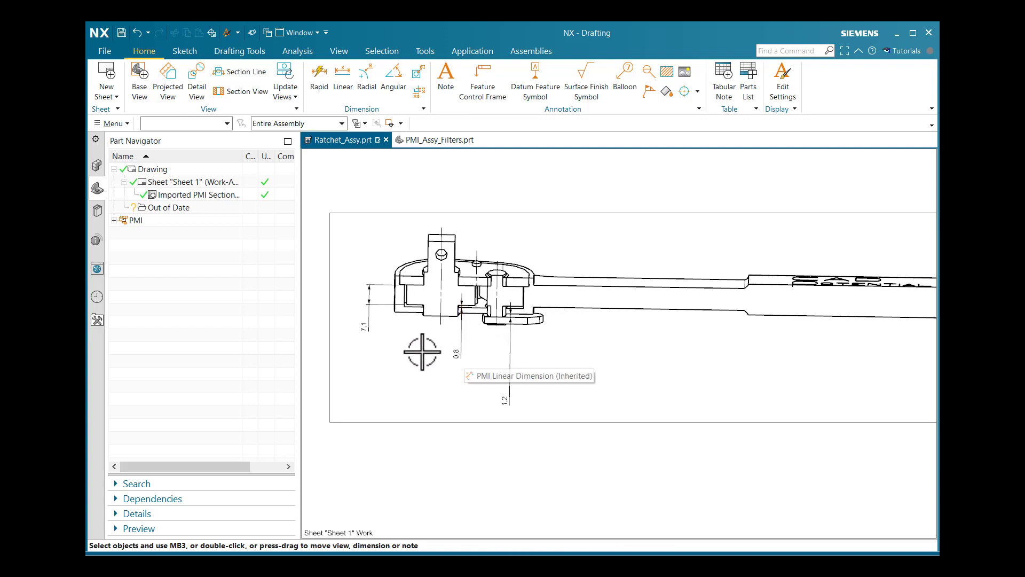
{"action": "scroll", "coordinate": [413, 373], "scroll_direction": "down", "scroll_amount": 3}
{"action": "mouse_move", "coordinate": [413, 376]}
{"action": "middle_mouse_down", "text": "shift"}
{"action": "mouse_move", "coordinate": [526, 377]}
{"action": "mouse_move", "coordinate": [613, 350]}
{"action": "middle_mouse_up", "text": "shift"}
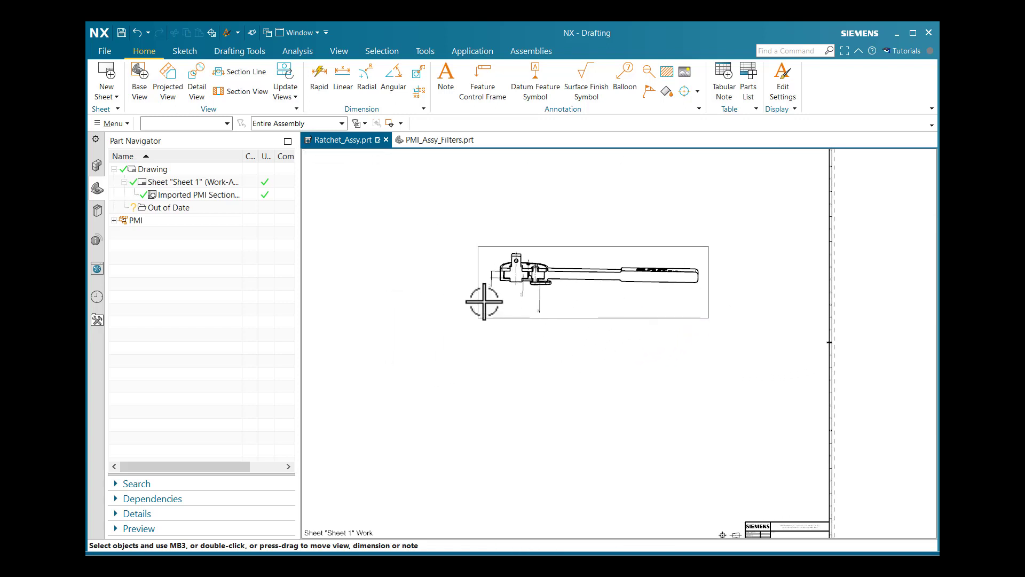
{"action": "scroll", "coordinate": [484, 343], "scroll_direction": "down", "scroll_amount": 2}
{"action": "scroll", "coordinate": [486, 299], "scroll_direction": "up", "scroll_amount": 3}
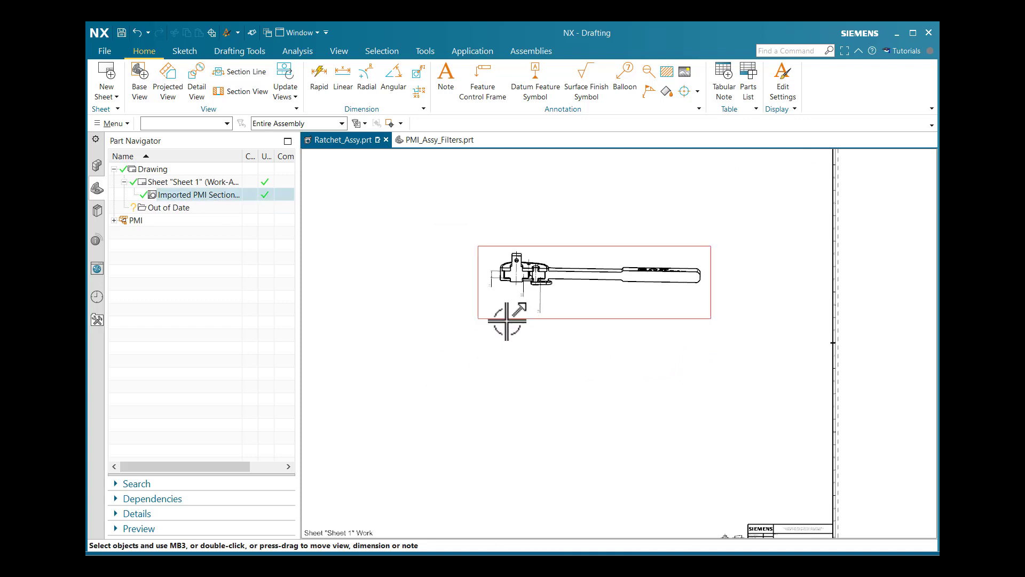
- Delete the imported Ratchet Section view and the drawing sheet "Sheet 1" that holds it
{"action": "left_click", "coordinate": [491, 321]}
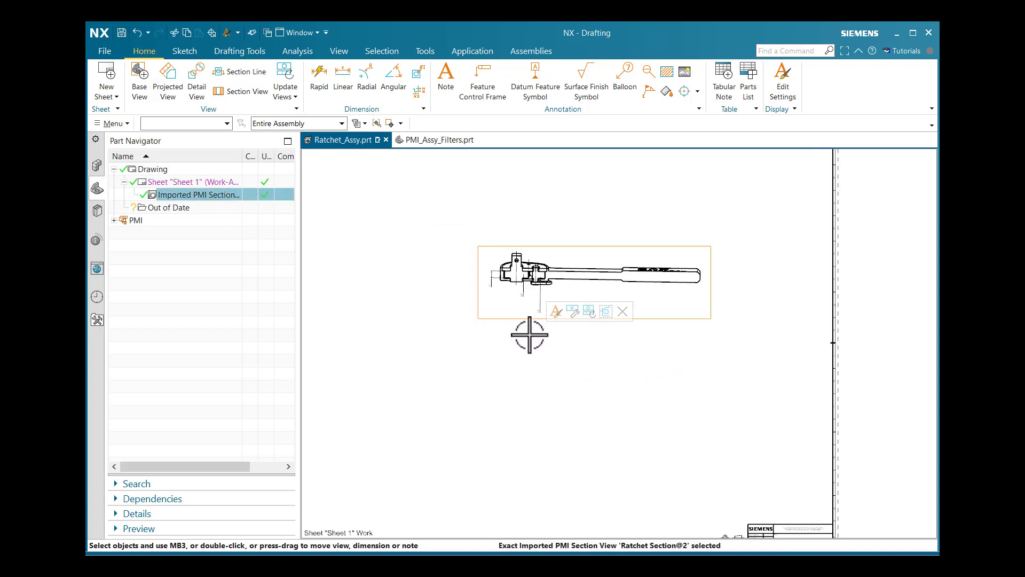
{"action": "key", "text": "Delete"}
{"action": "scroll", "coordinate": [470, 298], "scroll_direction": "down", "scroll_amount": 3}
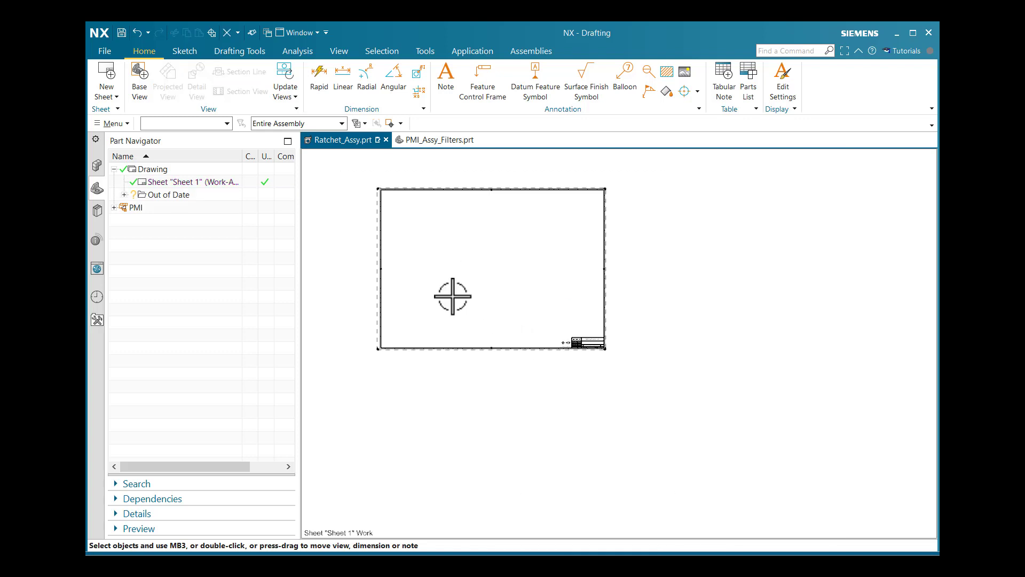
{"action": "right_click", "coordinate": [155, 184]}
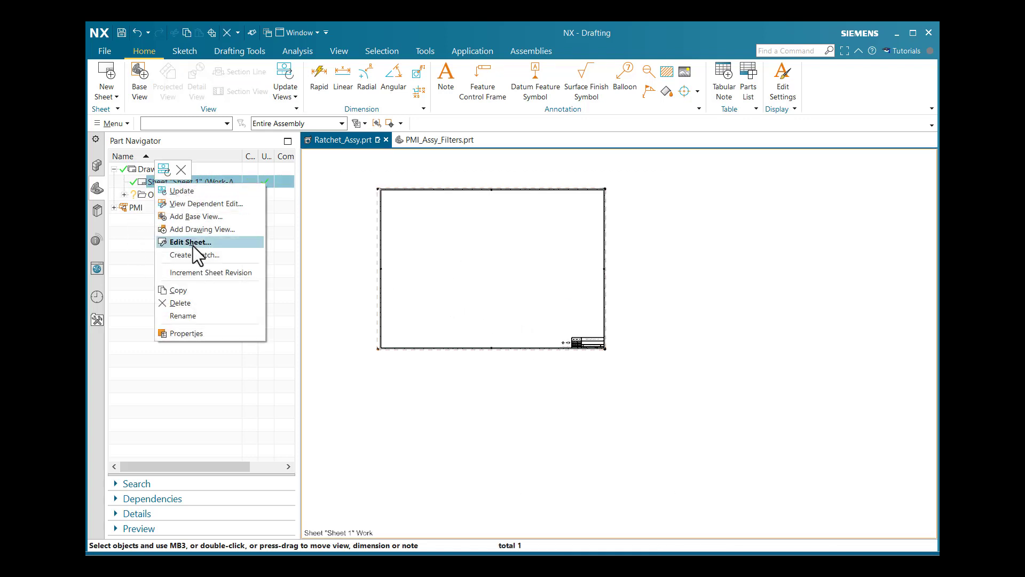
{"action": "left_click", "coordinate": [198, 299]}
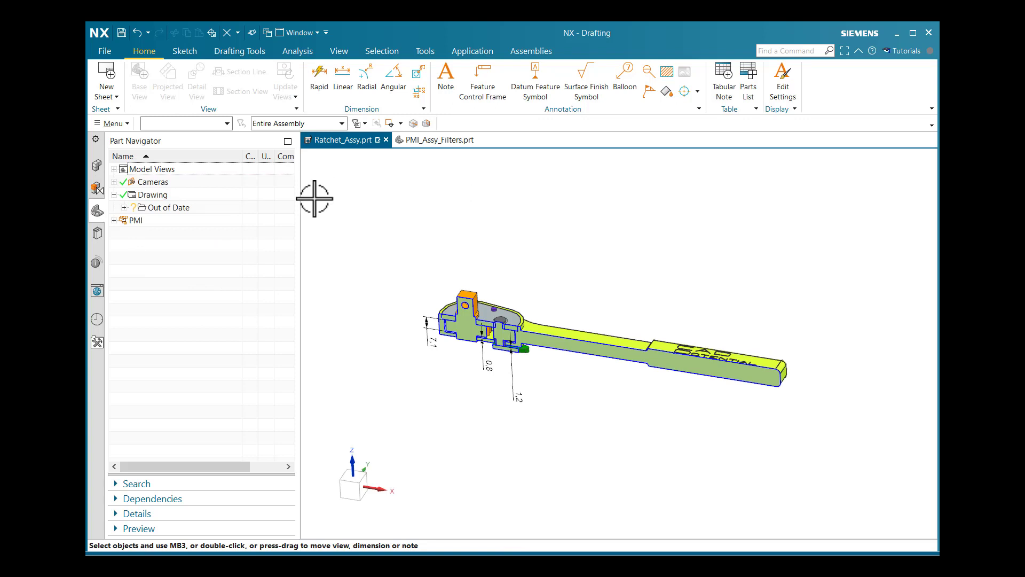
- Switch to the Modeling application and make the Isometric model view the work view
{"action": "key", "text": "ctrl+m"}
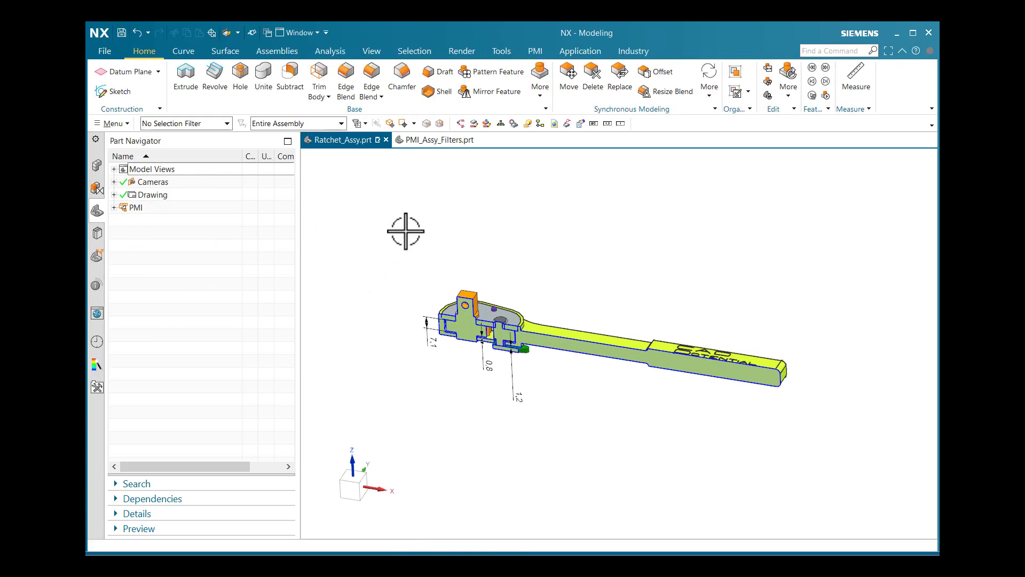
{"action": "left_click", "coordinate": [114, 169]}
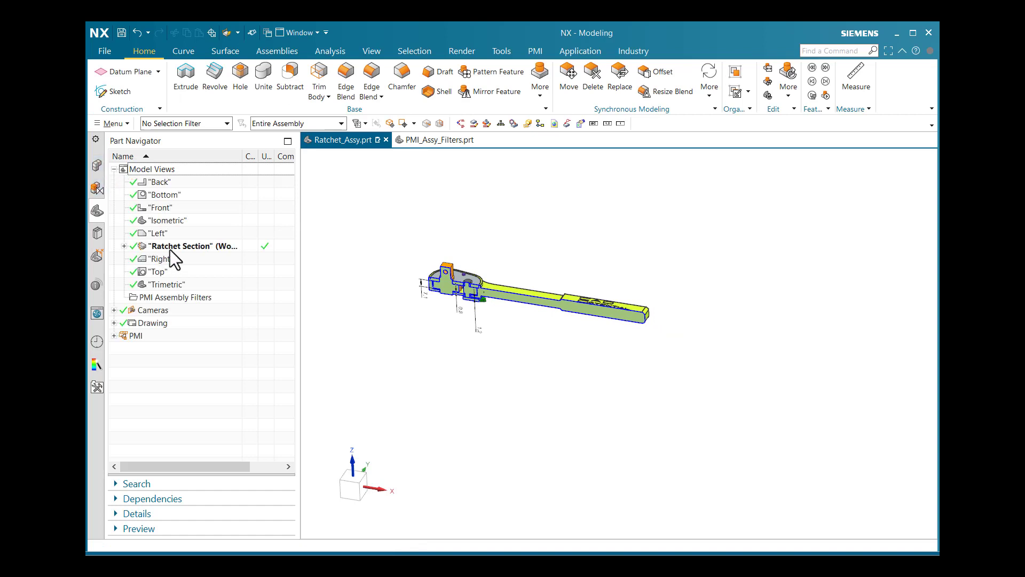
{"action": "double_click", "coordinate": [172, 219]}
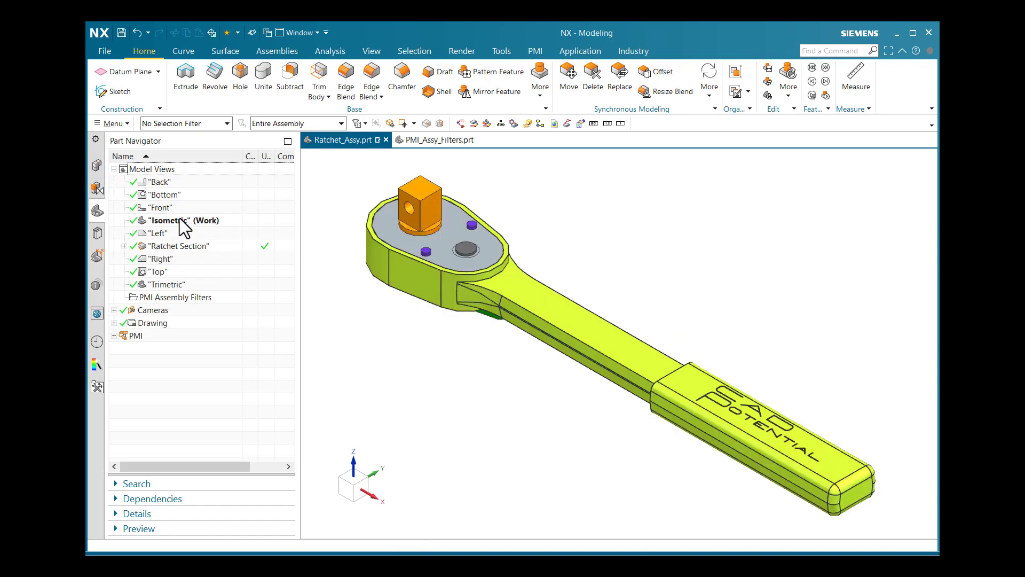
- Delete the "Ratchet Section" model view and restore the Isometric work view's display
{"action": "right_click", "coordinate": [172, 246]}
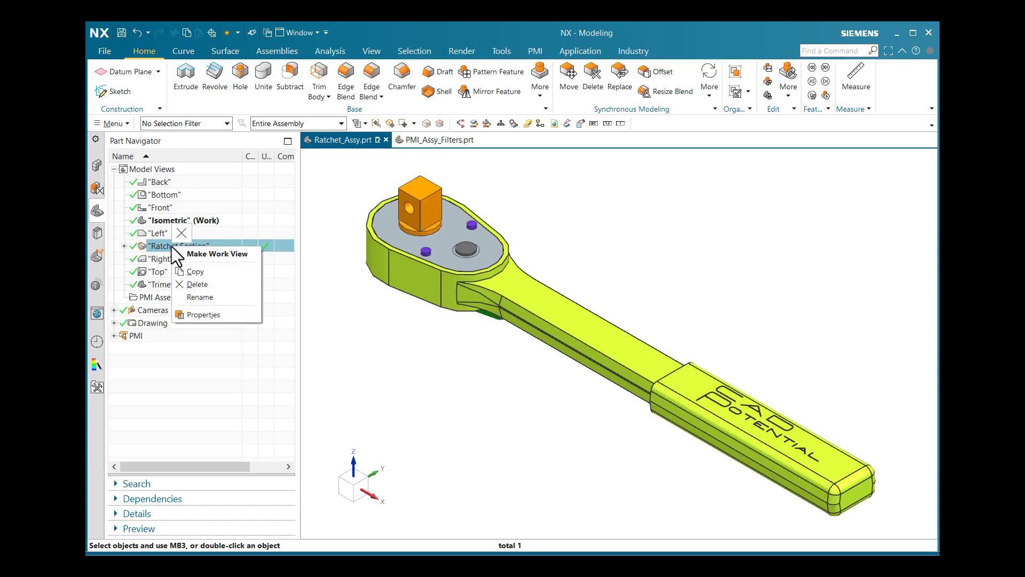
{"action": "left_click", "coordinate": [203, 287]}
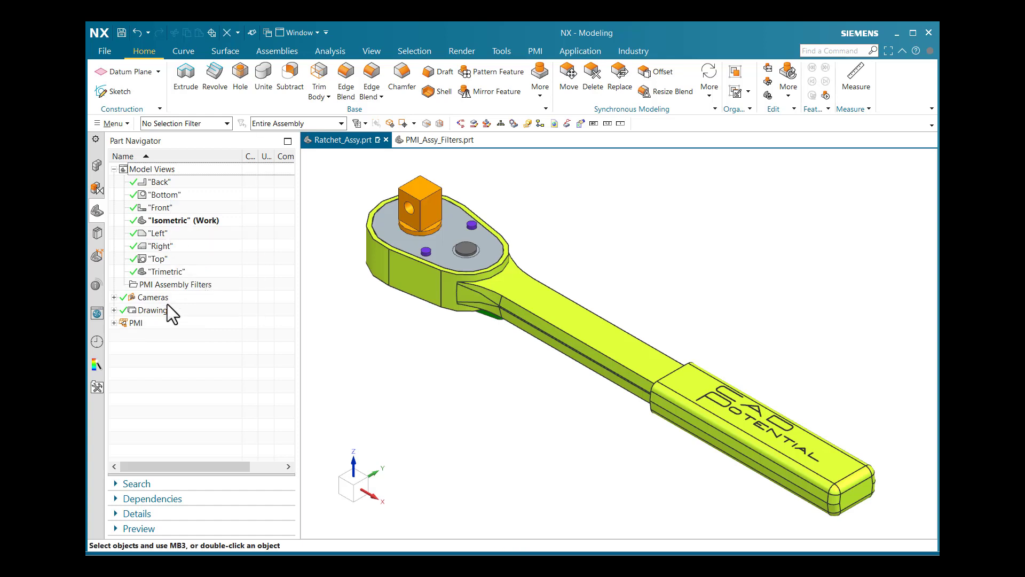
{"action": "scroll", "coordinate": [425, 269], "scroll_direction": "down", "scroll_amount": 3}
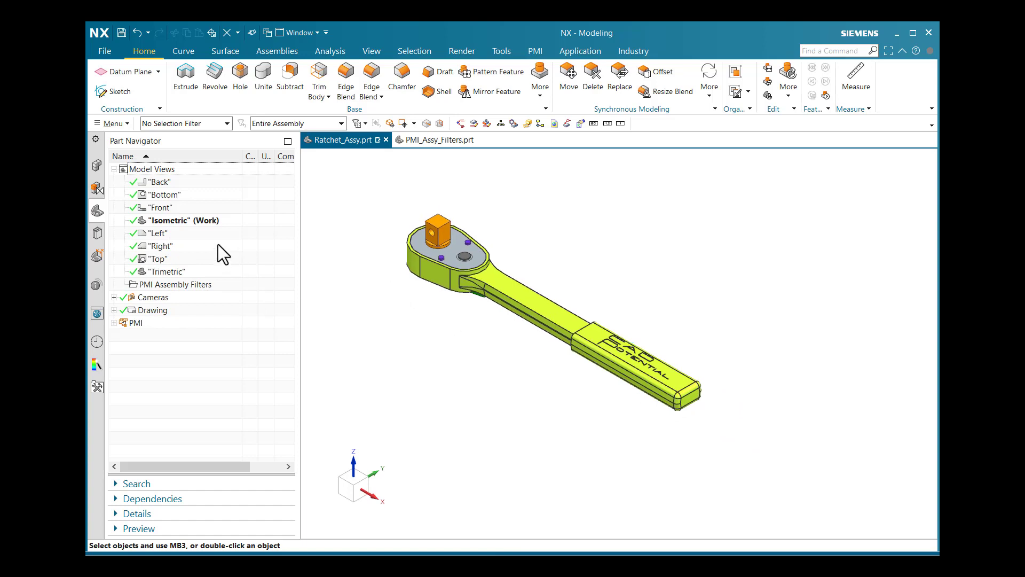
{"action": "double_click", "coordinate": [185, 223]}
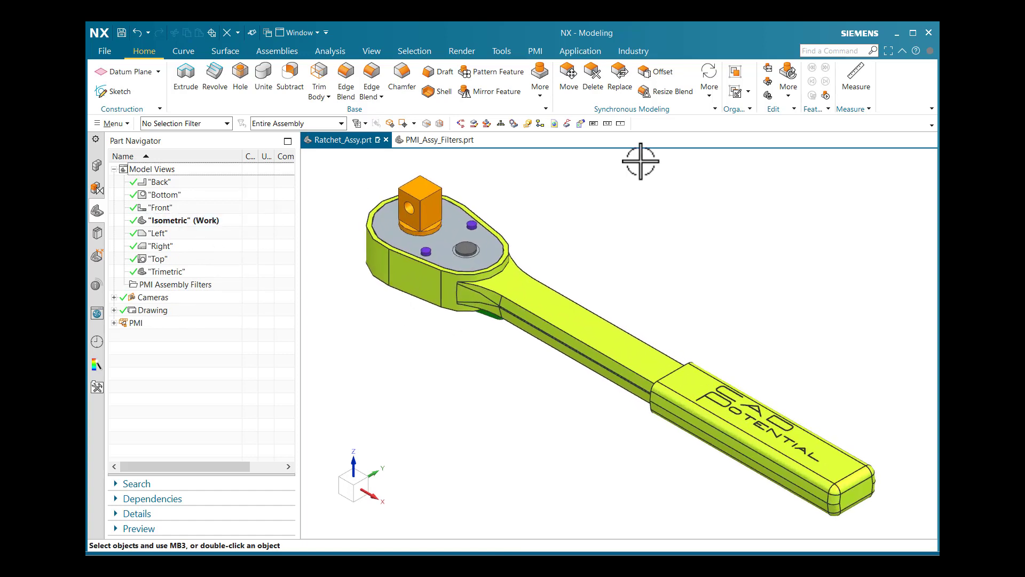
- Start a PMI section view of type Two Parallel Planes and name it "Ratchet Two Parallel Planes"
{"action": "left_click", "coordinate": [535, 53]}
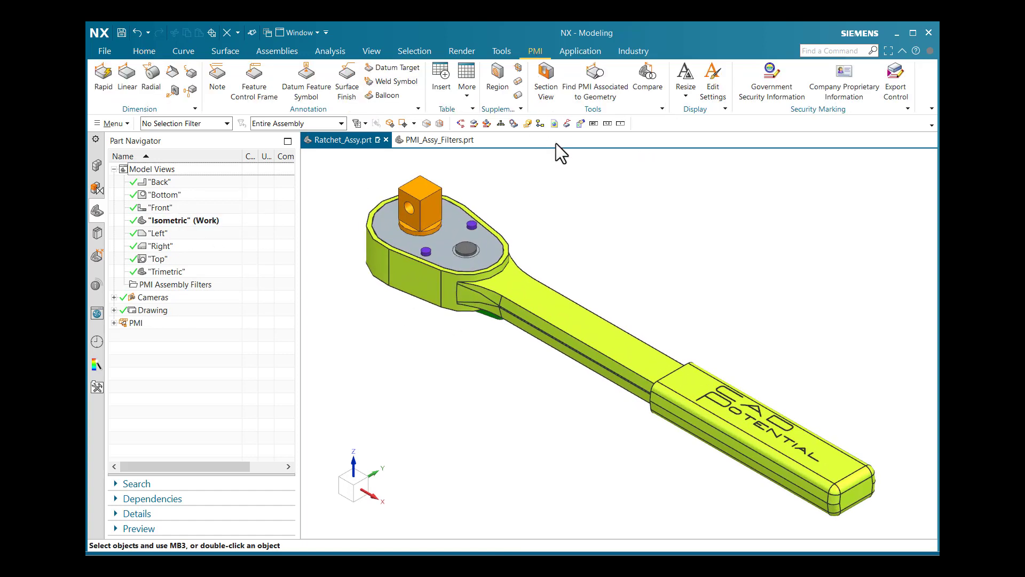
{"action": "left_click", "coordinate": [547, 99]}
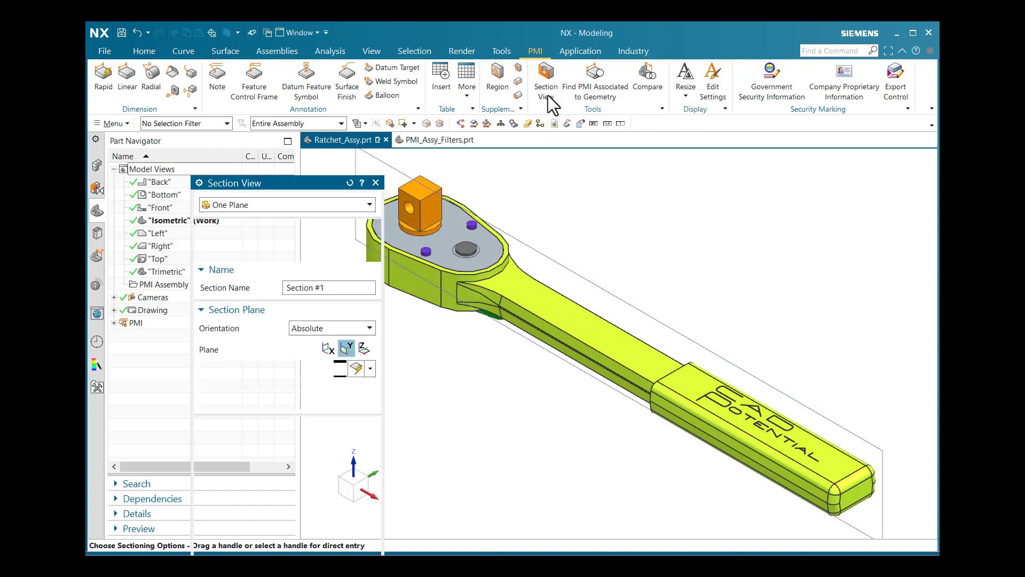
{"action": "left_click_drag", "start_coordinate": [277, 184], "coordinate": [248, 129]}
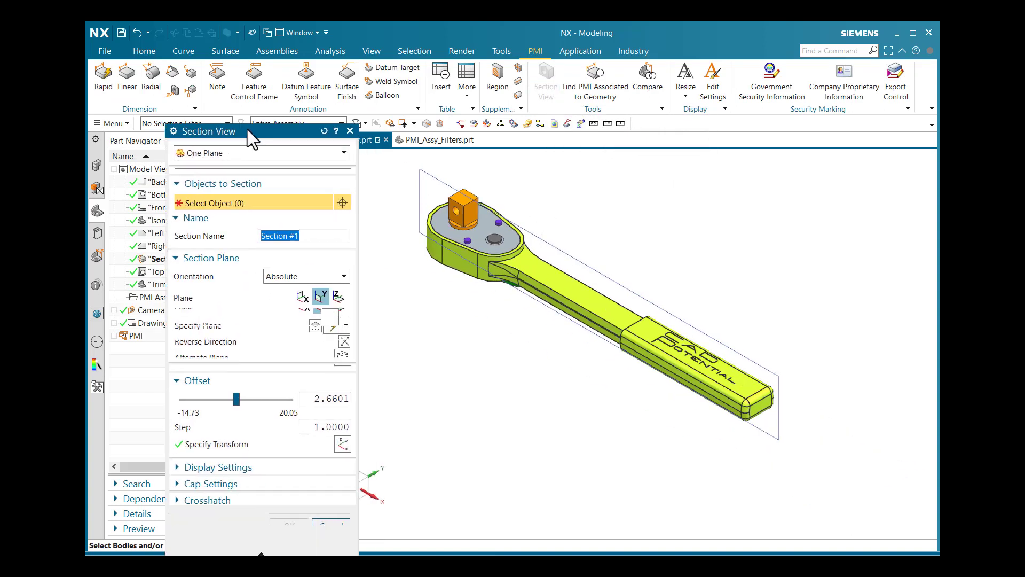
{"action": "left_click", "coordinate": [218, 153]}
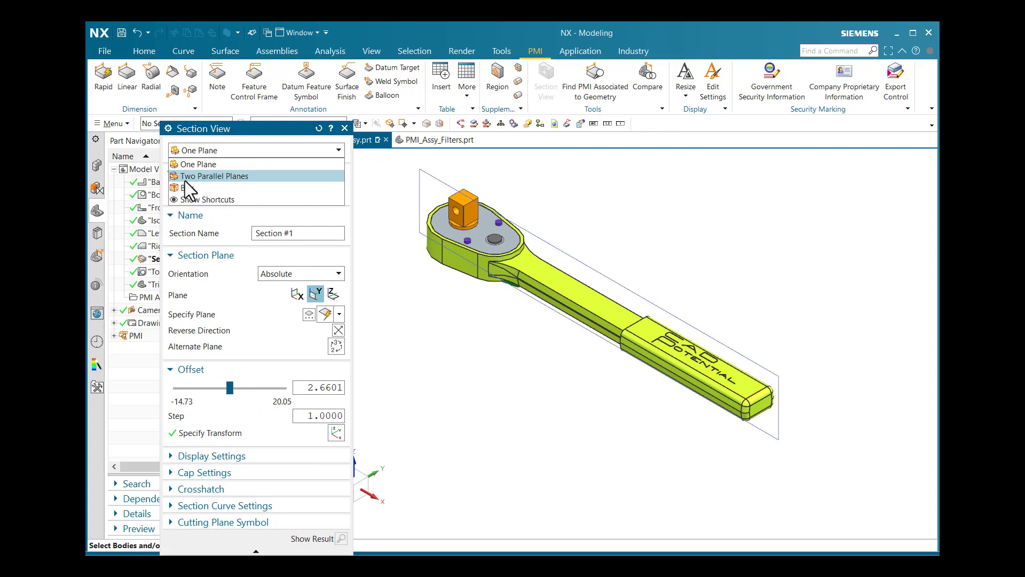
{"action": "left_click", "coordinate": [252, 175]}
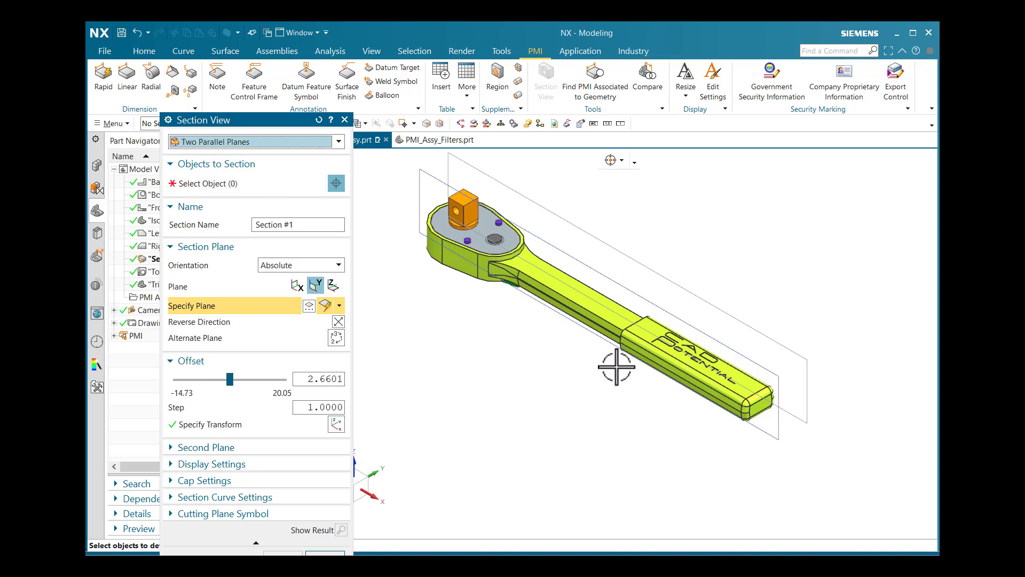
{"action": "middle_click_drag", "start_coordinate": [531, 321], "coordinate": [523, 289]}
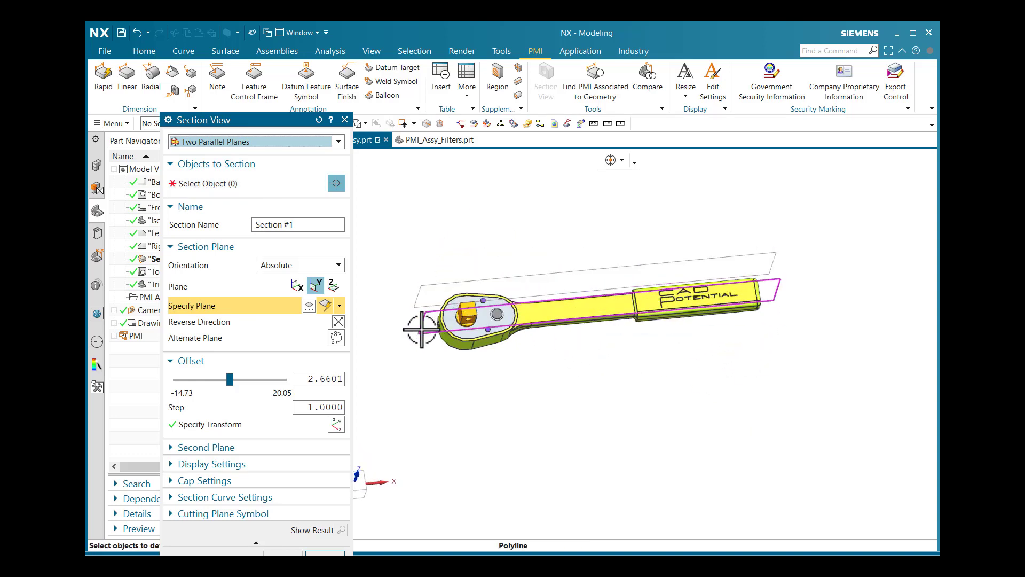
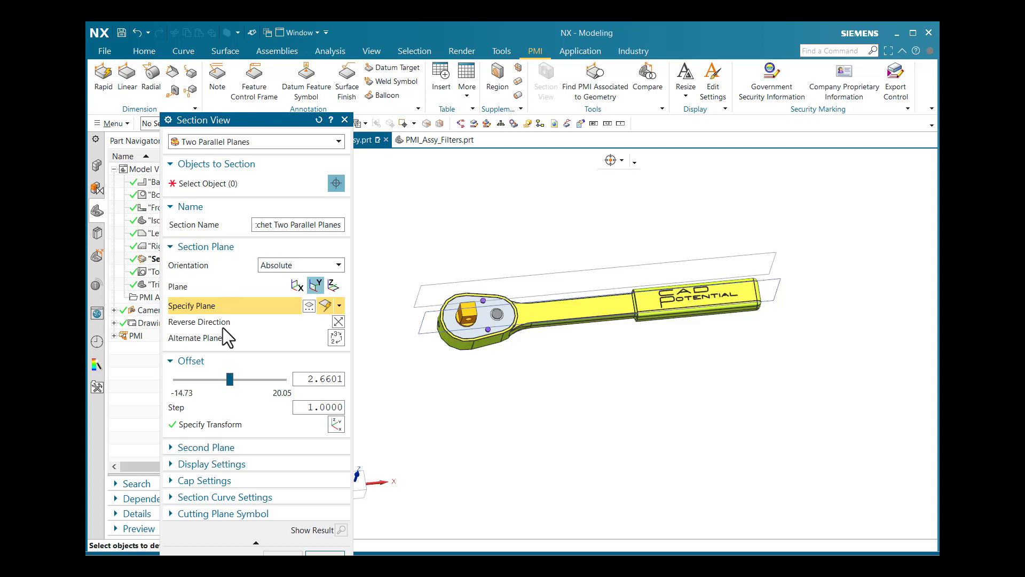
- Try the X, Y and Z plane orientations for the parallel section planes and settle on Y
{"action": "scroll", "coordinate": [539, 347], "scroll_direction": "up", "scroll_amount": 2}
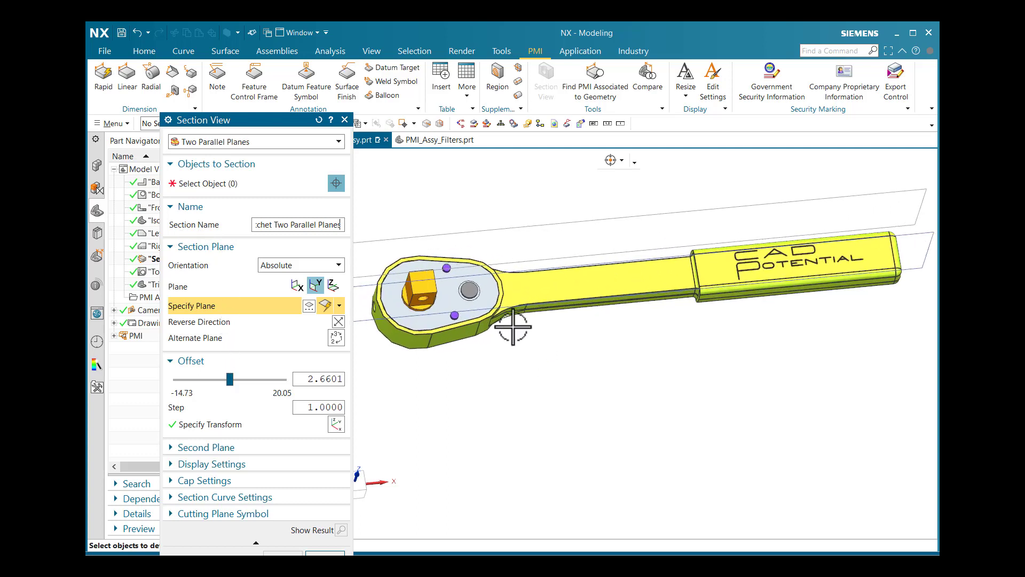
{"action": "left_click", "coordinate": [296, 285]}
{"action": "left_click", "coordinate": [316, 285]}
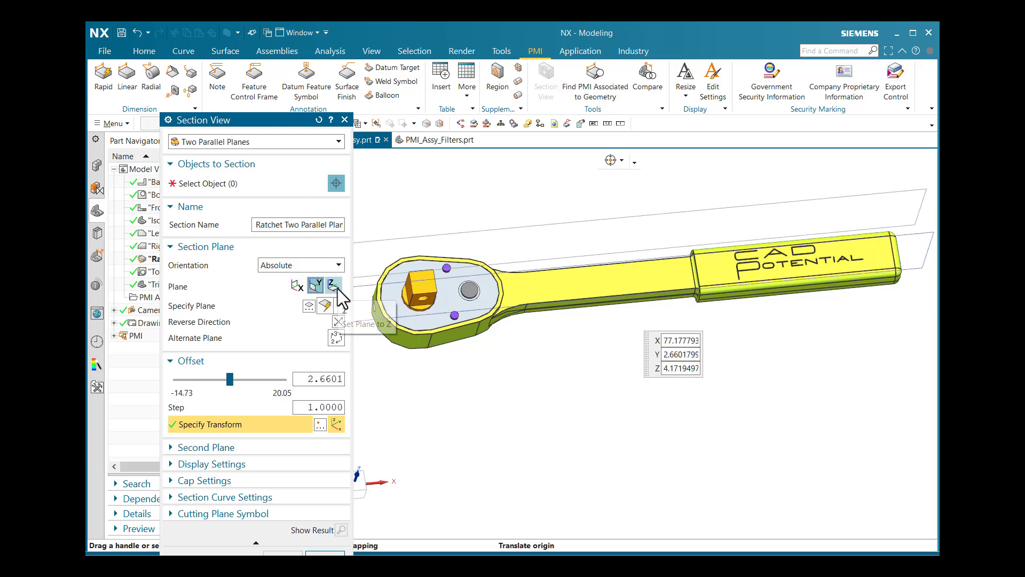
{"action": "left_click", "coordinate": [333, 285]}
{"action": "scroll", "coordinate": [526, 299], "scroll_direction": "down", "scroll_amount": 2}
{"action": "middle_click_drag", "start_coordinate": [524, 294], "coordinate": [504, 276]}
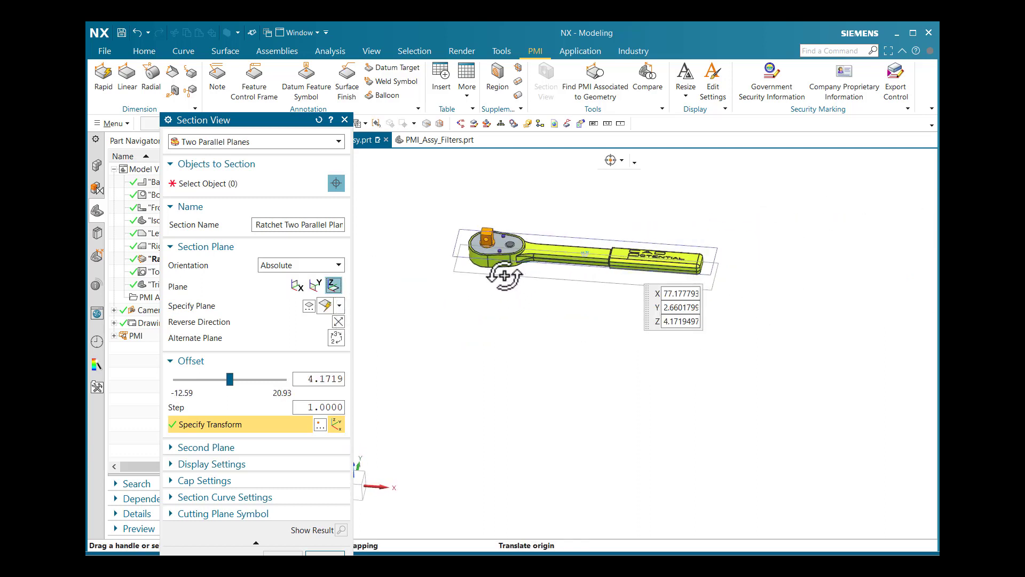
{"action": "left_click", "coordinate": [316, 285]}
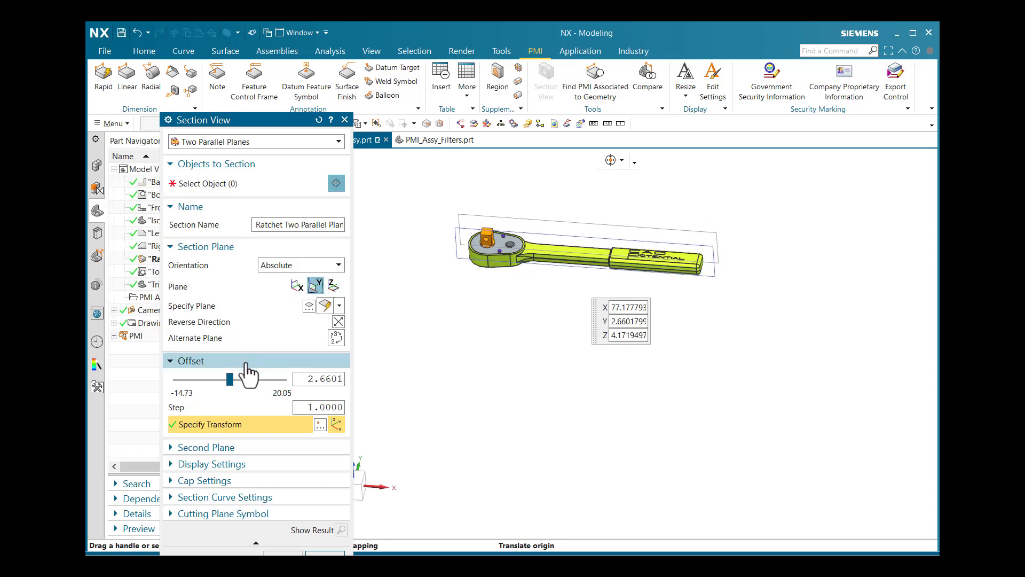
- Reposition both parallel section planes along Y, moving the first to a negative offset and setting the second's offset to 7.83
{"action": "middle_click_drag", "start_coordinate": [447, 314], "coordinate": [446, 267]}
{"action": "middle_click", "coordinate": [476, 324]}
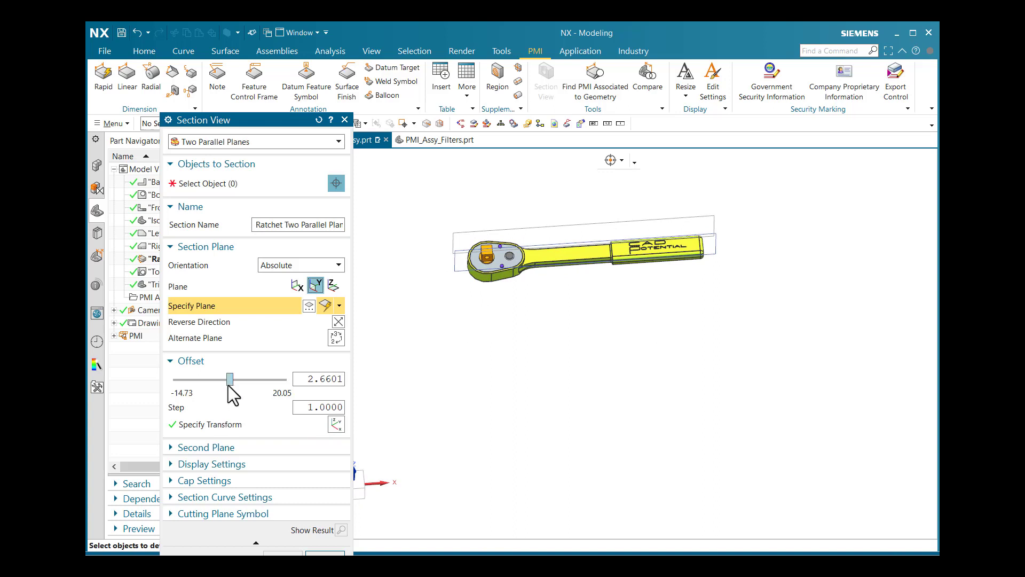
{"action": "left_click_drag", "start_coordinate": [229, 379], "coordinate": [205, 379]}
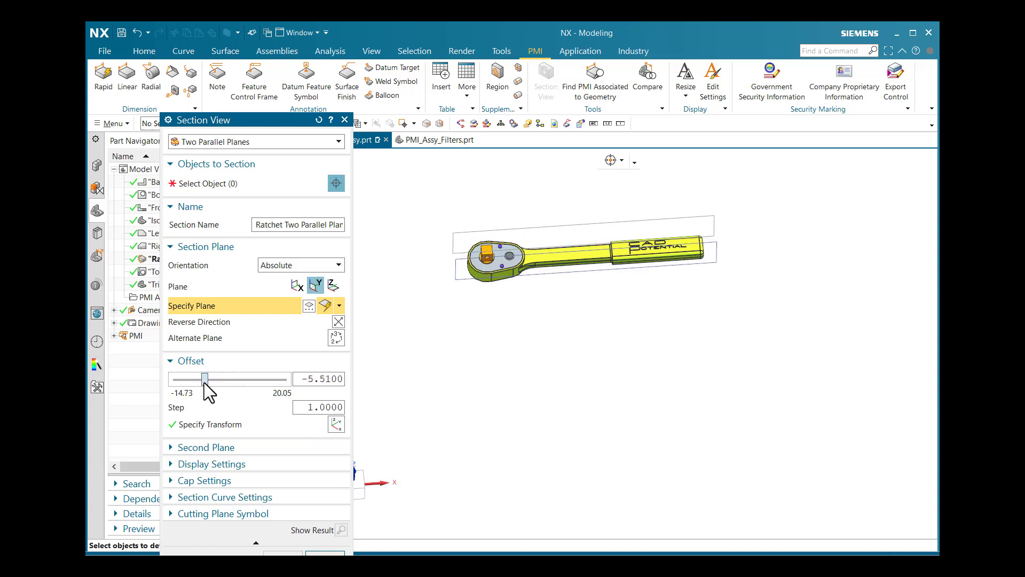
{"action": "middle_click_drag", "start_coordinate": [556, 324], "coordinate": [561, 344]}
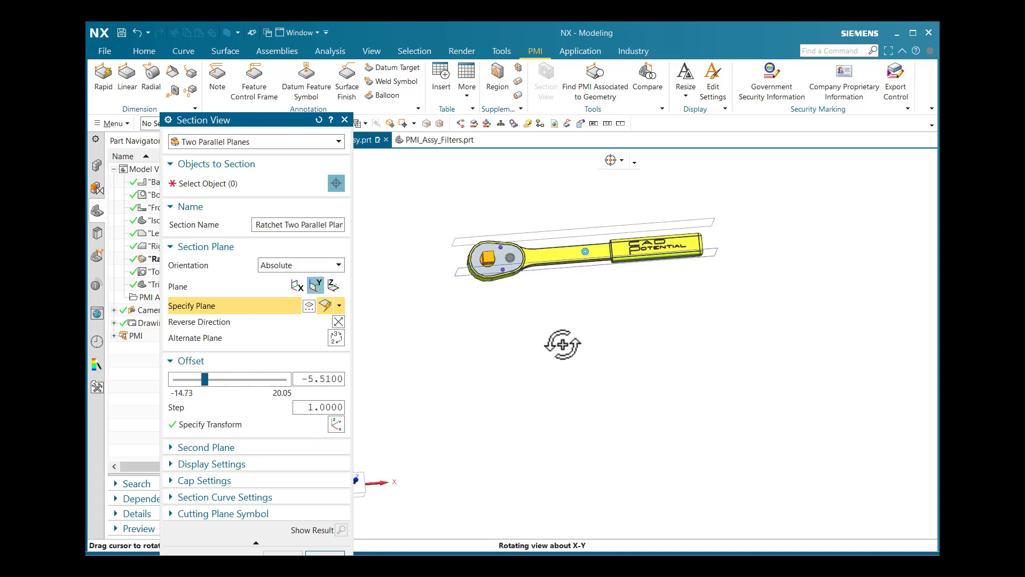
{"action": "left_click_drag", "start_coordinate": [205, 379], "coordinate": [209, 380]}
{"action": "left_click", "coordinate": [450, 230]}
{"action": "middle_click_drag", "start_coordinate": [470, 336], "coordinate": [566, 291]}
{"action": "left_click_drag", "start_coordinate": [226, 379], "coordinate": [210, 382]}
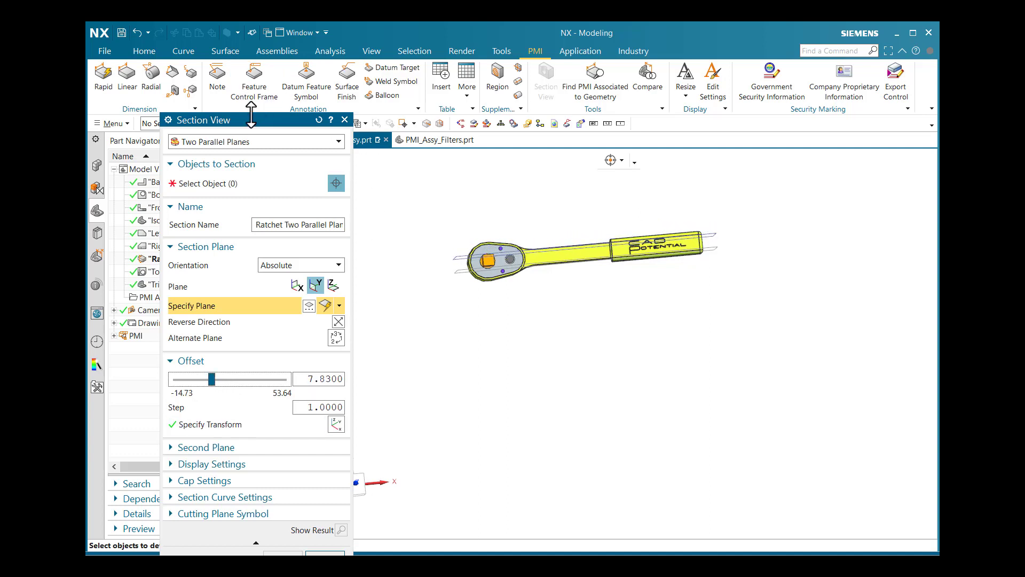
- Pick three ratchet components as the objects to section and create the two-parallel-plane section view
{"action": "left_click_drag", "start_coordinate": [246, 121], "coordinate": [269, 64]}
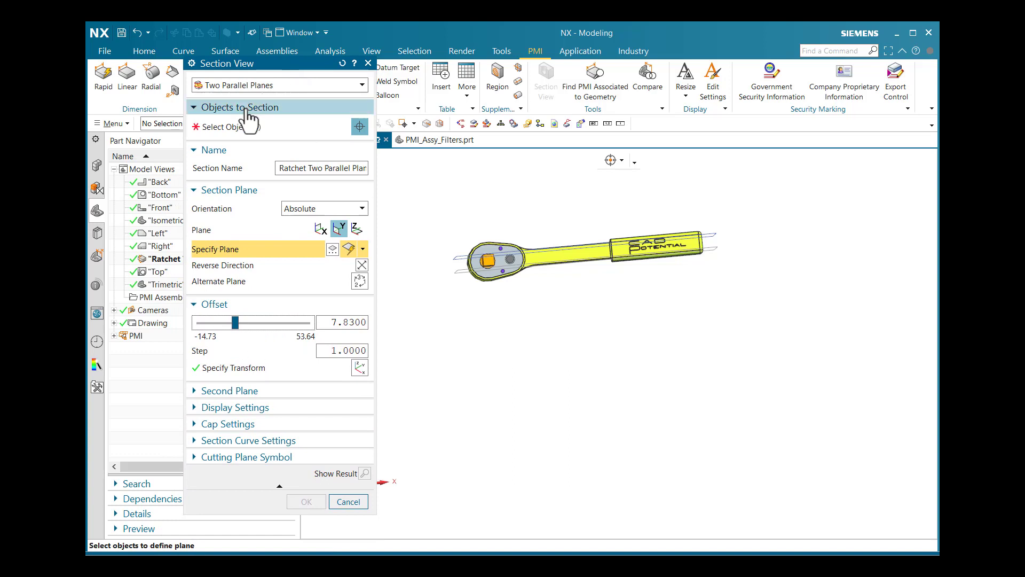
{"action": "left_click", "coordinate": [238, 126]}
{"action": "middle_click_drag", "start_coordinate": [678, 384], "coordinate": [622, 342]}
{"action": "scroll", "coordinate": [613, 299], "scroll_direction": "up", "scroll_amount": 3}
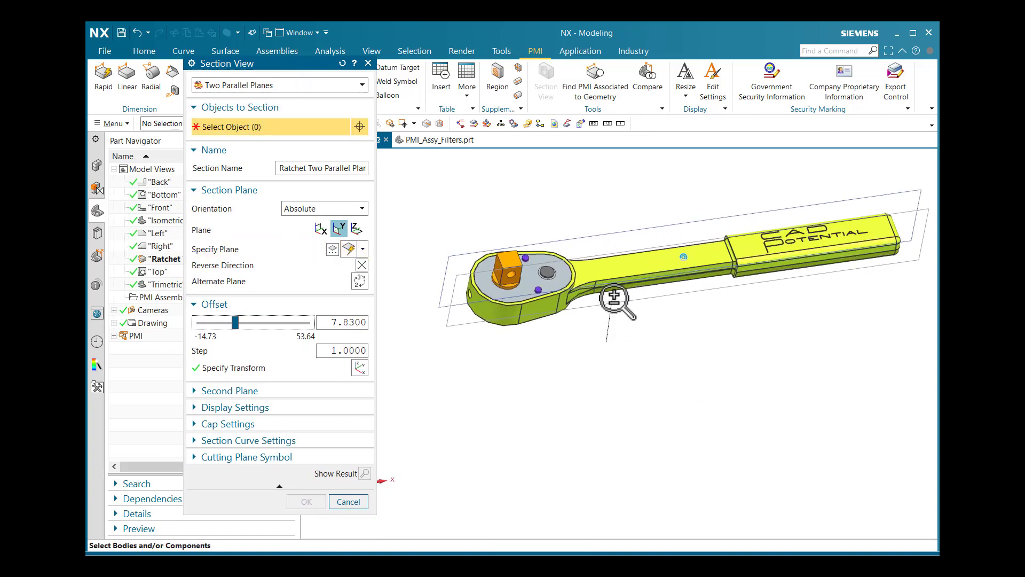
{"action": "left_click", "coordinate": [530, 287]}
{"action": "left_click", "coordinate": [534, 312]}
{"action": "left_click", "coordinate": [562, 323]}
{"action": "scroll", "coordinate": [499, 352], "scroll_direction": "up", "scroll_amount": 3}
{"action": "middle_click_drag", "start_coordinate": [596, 262], "coordinate": [657, 284]}
{"action": "scroll", "coordinate": [657, 283], "scroll_direction": "down", "scroll_amount": 3}
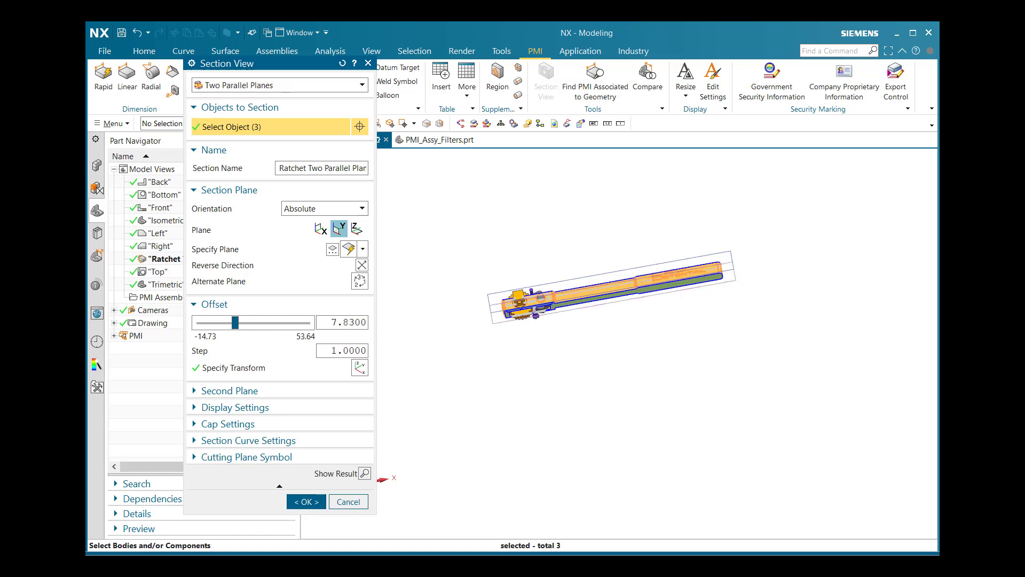
{"action": "left_click", "coordinate": [306, 501]}
- Inspect the sectioned ratchet, undo the two-parallel-plane section view and restore the Isometric work view
{"action": "scroll", "coordinate": [518, 293], "scroll_direction": "up", "scroll_amount": 5}
{"action": "middle_click_drag", "start_coordinate": [517, 293], "coordinate": [555, 334]}
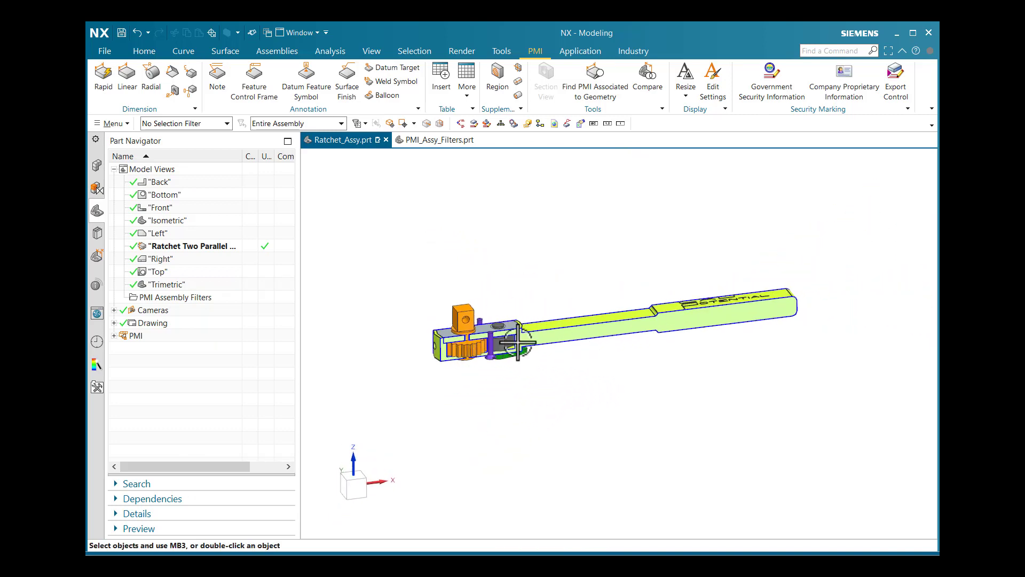
{"action": "key", "text": "End"}
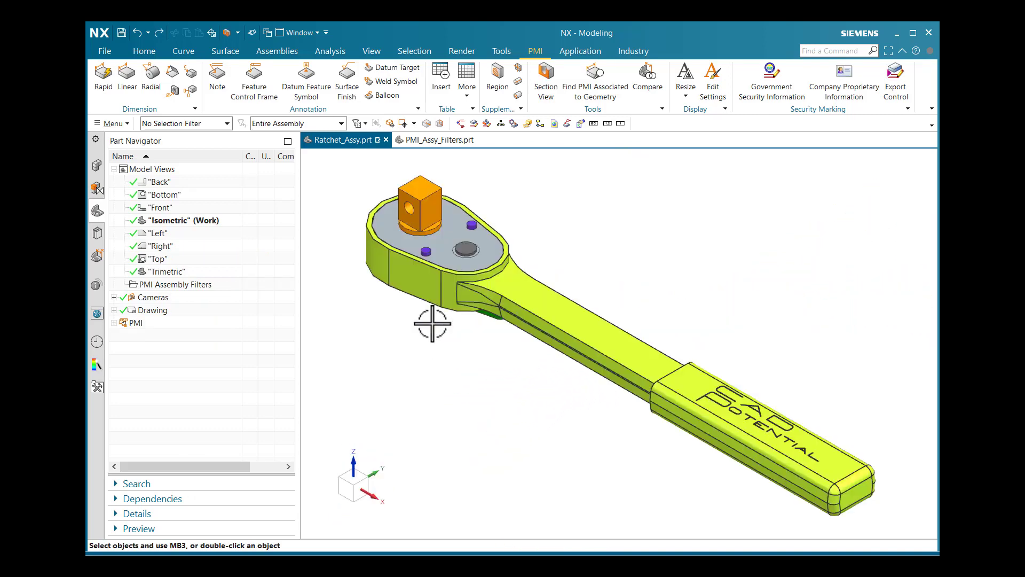
{"action": "scroll", "coordinate": [411, 309], "scroll_direction": "down", "scroll_amount": 3}
{"action": "left_click", "coordinate": [168, 224]}
{"action": "double_click", "coordinate": [168, 225]}
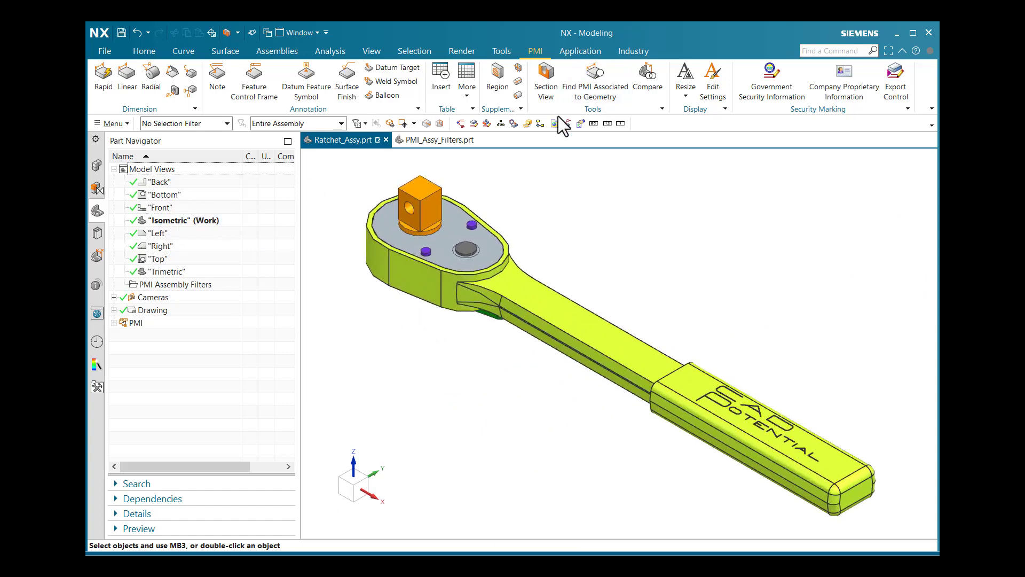
- Start a PMI section view of type Box and orient its section plane to X
{"action": "left_click", "coordinate": [546, 98]}
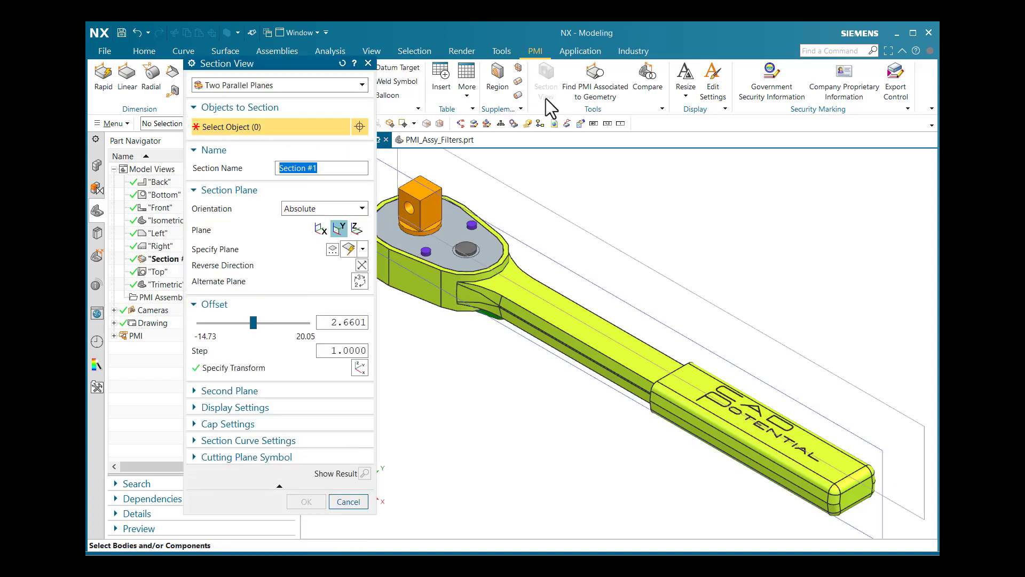
{"action": "left_click", "coordinate": [236, 86]}
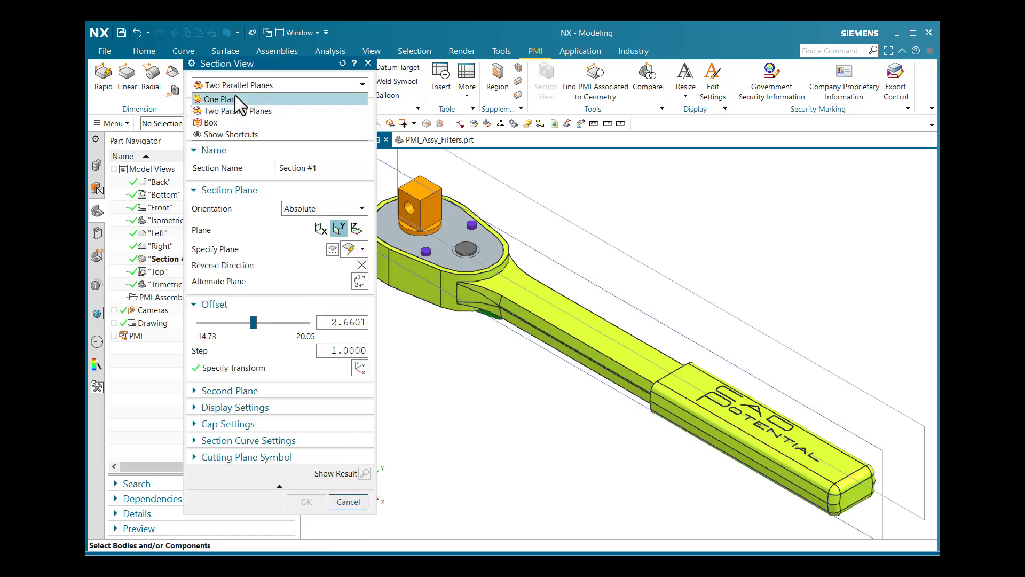
{"action": "left_click", "coordinate": [215, 123]}
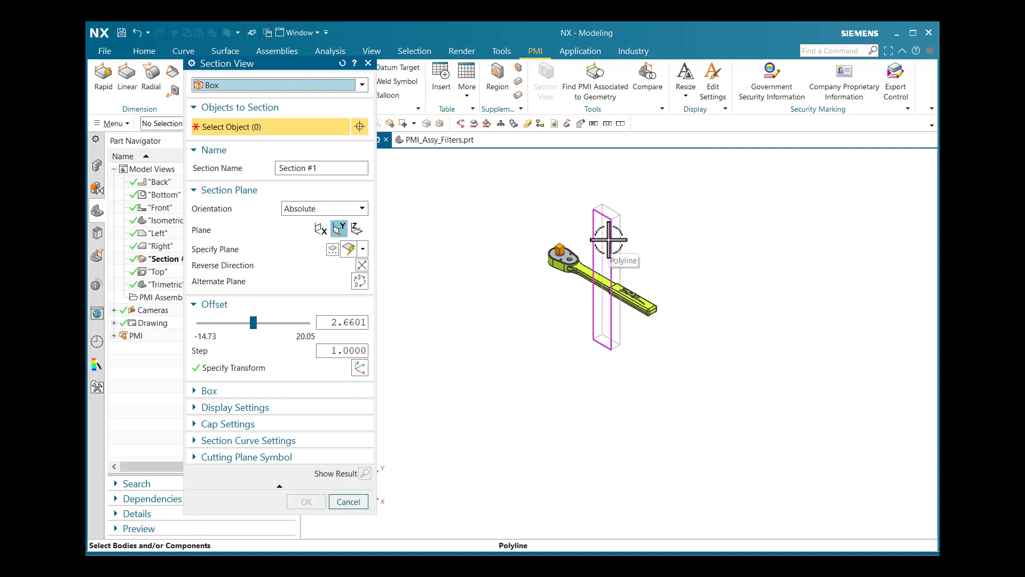
{"action": "left_click", "coordinate": [321, 235]}
{"action": "mouse_move", "coordinate": [566, 290]}
{"action": "middle_mouse_down"}
{"action": "mouse_move", "coordinate": [601, 343]}
{"action": "mouse_move", "coordinate": [550, 271]}
{"action": "mouse_move", "coordinate": [601, 342]}
{"action": "mouse_move", "coordinate": [556, 315]}
{"action": "mouse_move", "coordinate": [582, 268]}
{"action": "mouse_move", "coordinate": [580, 281]}
{"action": "middle_mouse_up"}
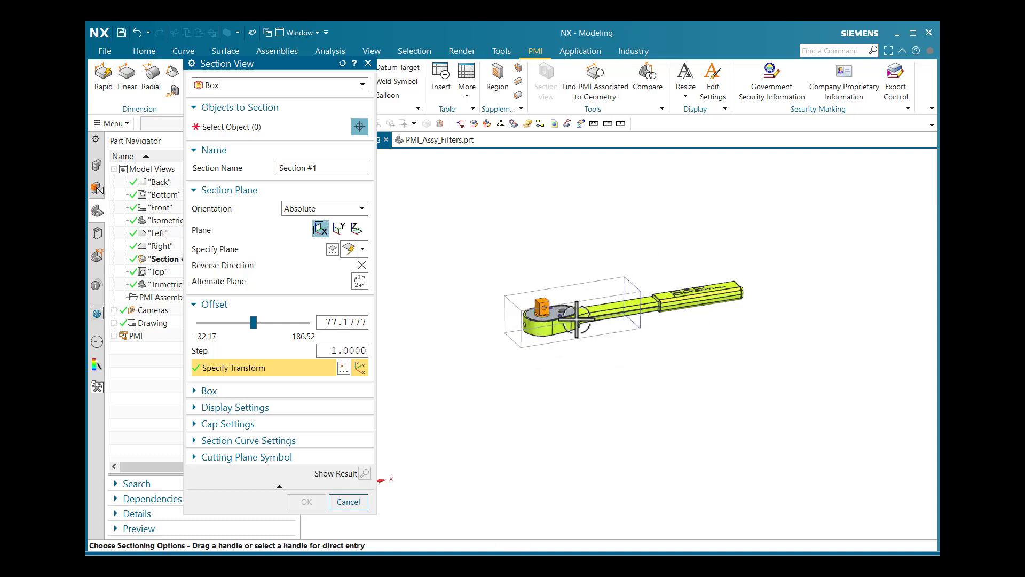
- Select the whole ratchet assembly as the objects to section and name the section "Ratchet Section Box"
{"action": "left_click", "coordinate": [266, 132]}
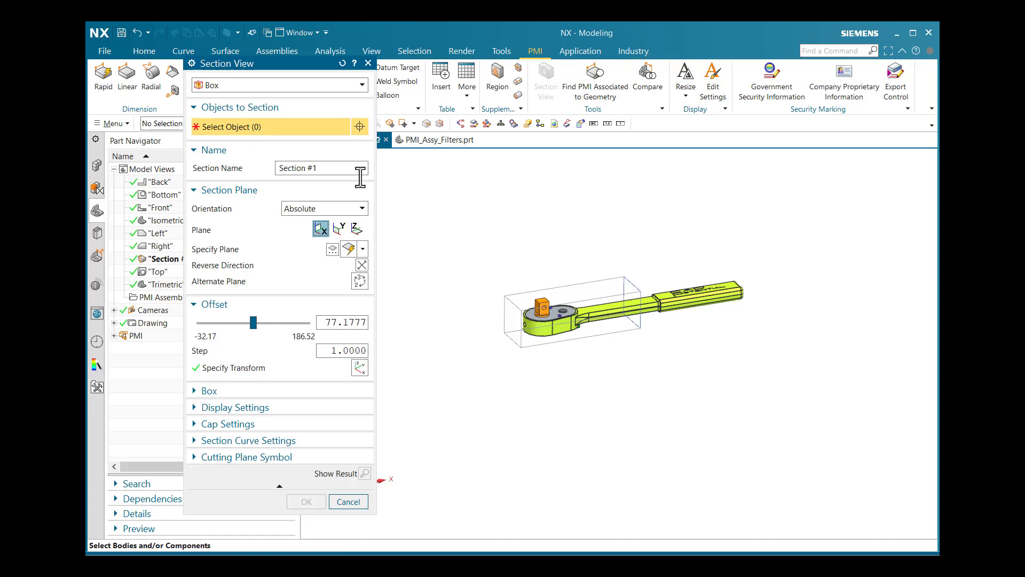
{"action": "left_click_drag", "start_coordinate": [451, 210], "coordinate": [780, 423]}
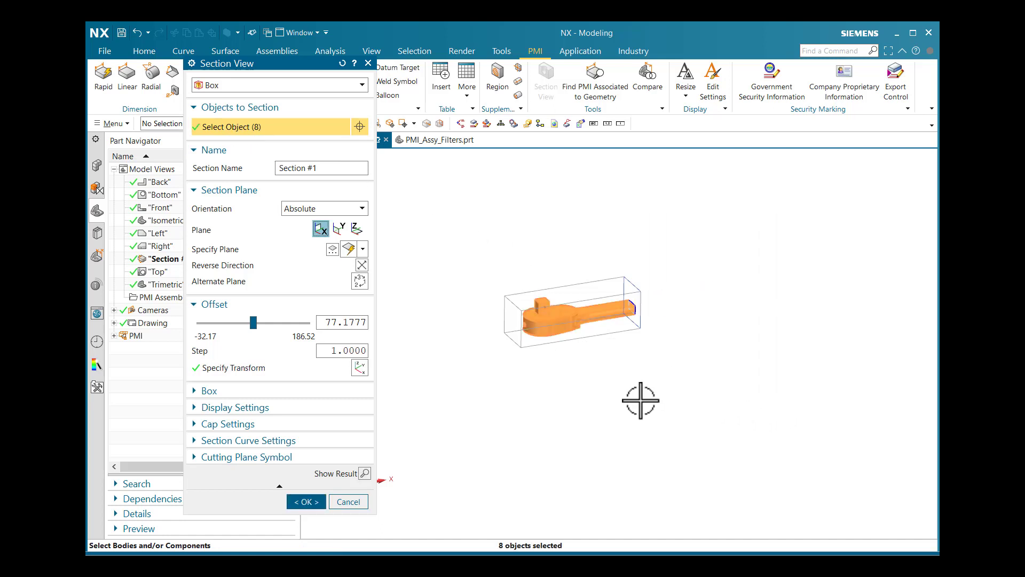
{"action": "left_click", "coordinate": [335, 168]}
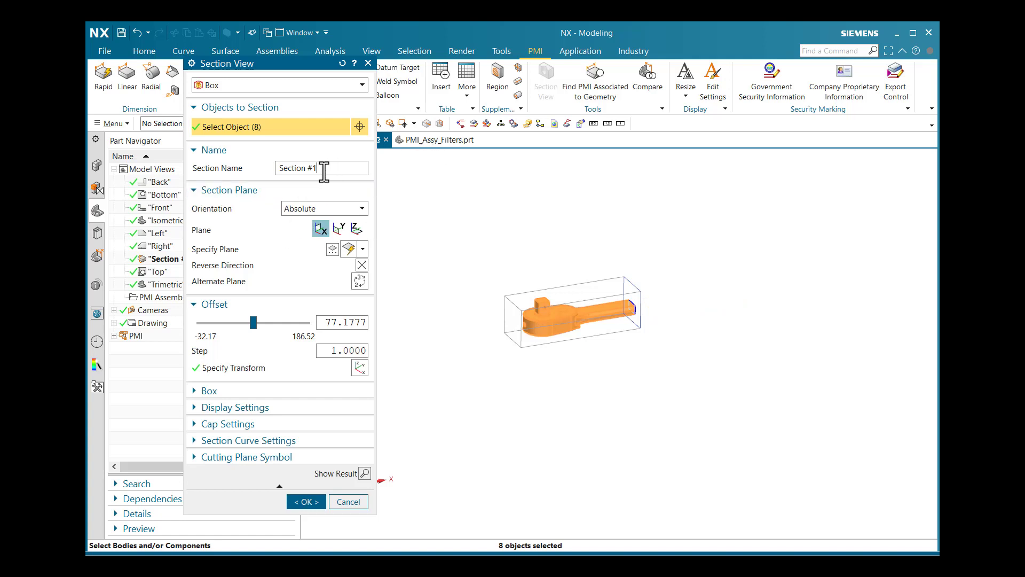
{"action": "type", "text": "Ratchet"}
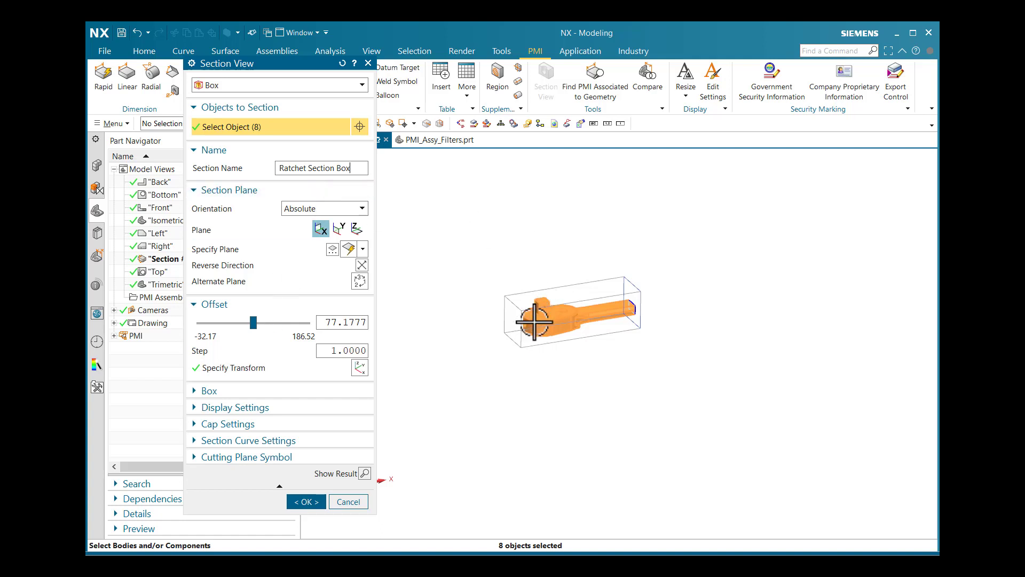
- Set the offset of the section box's long front face to -20.18 so it cuts through the ratchet
{"action": "middle_click_drag", "start_coordinate": [584, 291], "coordinate": [572, 309]}
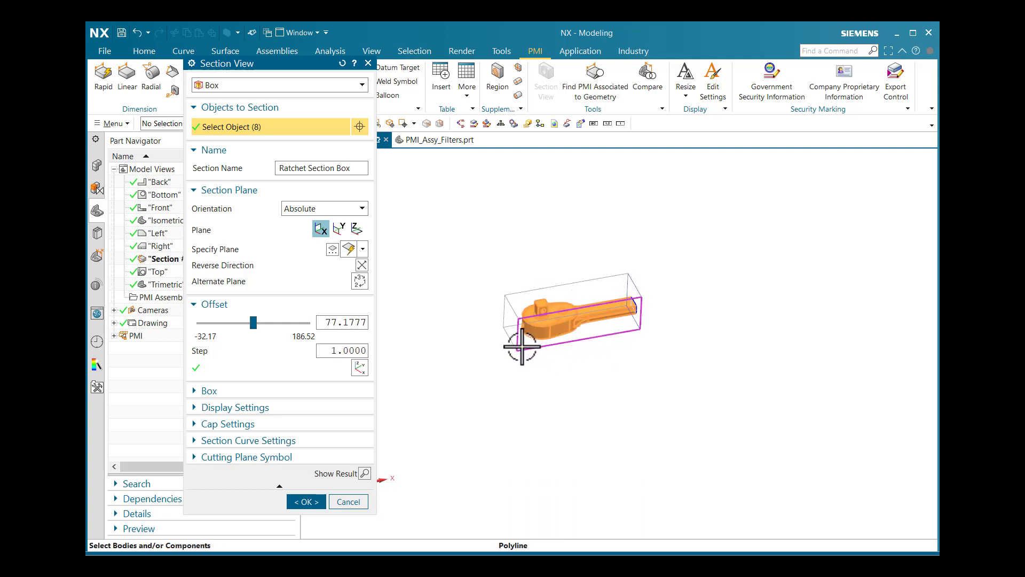
{"action": "middle_click", "coordinate": [522, 344]}
{"action": "left_click_drag", "start_coordinate": [201, 329], "coordinate": [244, 328]}
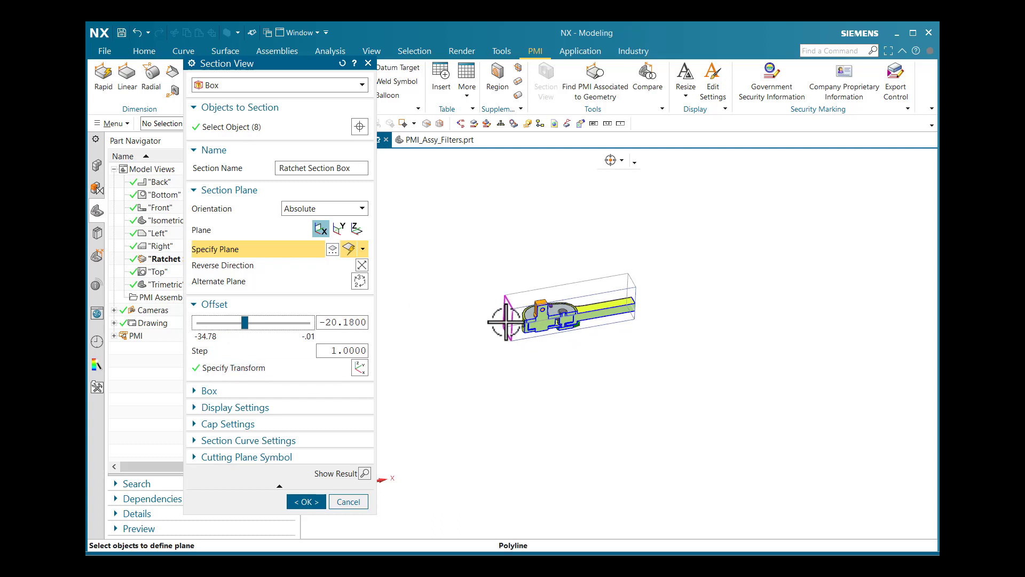
- Set the offset of the section box's handle-end face to 66.24 and create the box section view
{"action": "middle_click_drag", "start_coordinate": [647, 291], "coordinate": [639, 291]}
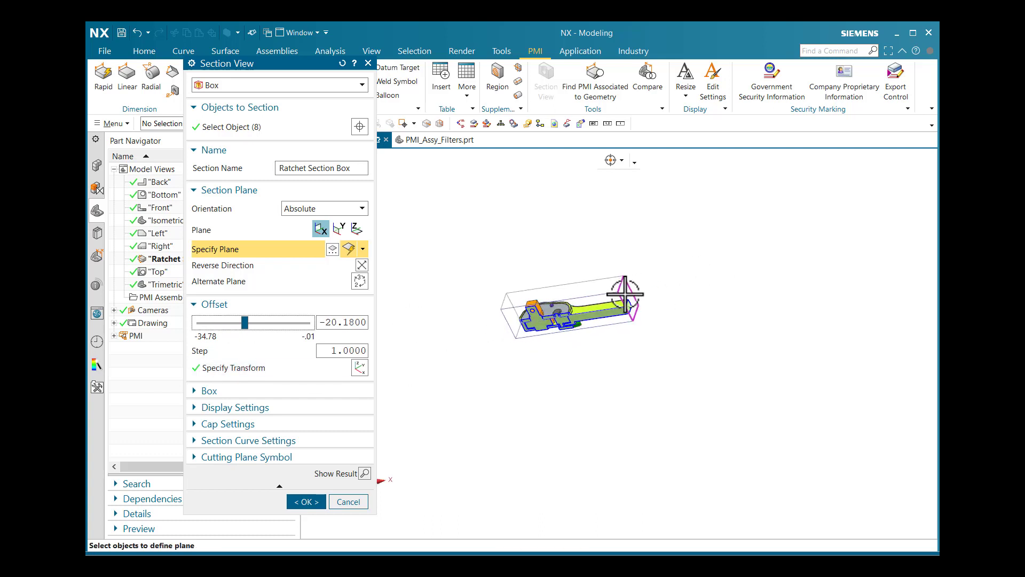
{"action": "left_click_drag", "start_coordinate": [623, 293], "coordinate": [736, 286]}
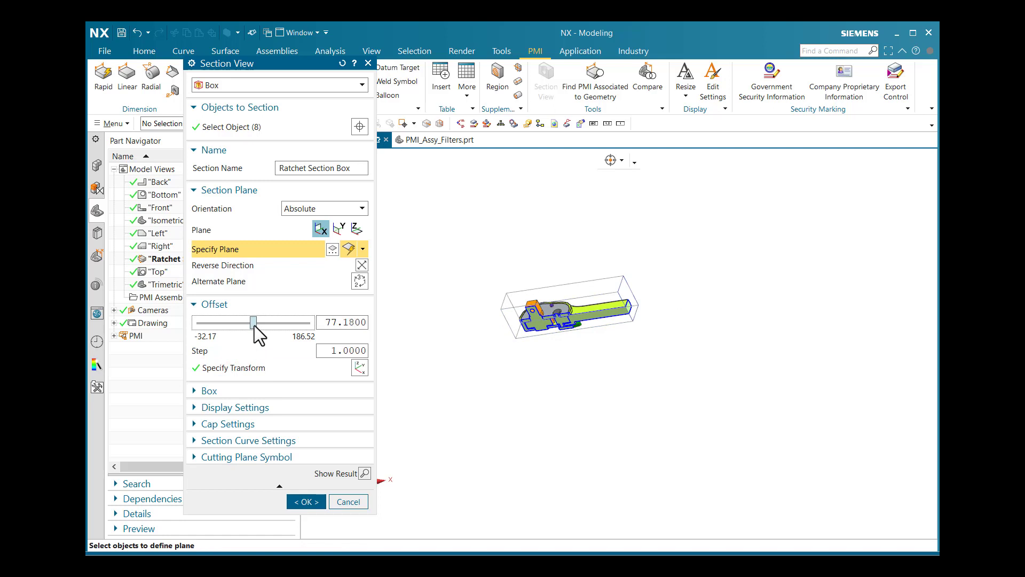
{"action": "left_click_drag", "start_coordinate": [239, 325], "coordinate": [249, 325]}
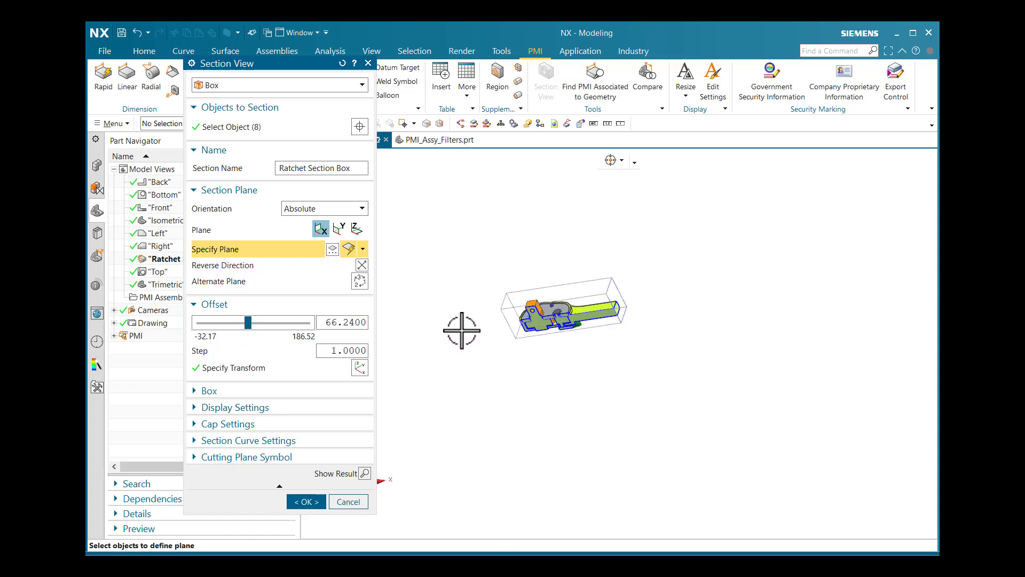
{"action": "left_click", "coordinate": [306, 501]}
{"action": "middle_click_drag", "start_coordinate": [607, 297], "coordinate": [539, 305]}
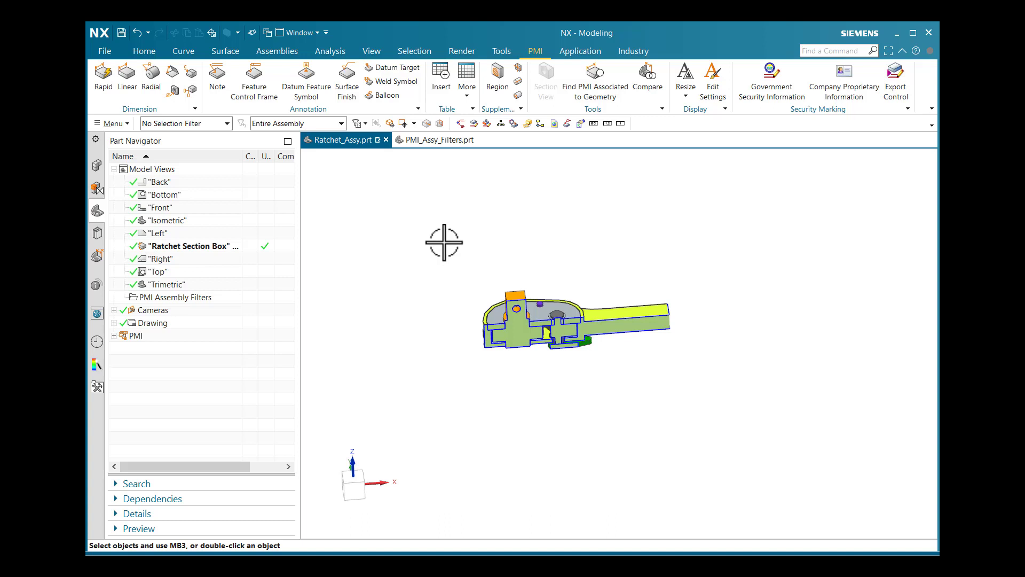
- Switch to PMI_Assy_Filters.prt and examine which parts the plate, shaft, washer, nut and bolt components are in the assembly
{"action": "left_click", "coordinate": [434, 141]}
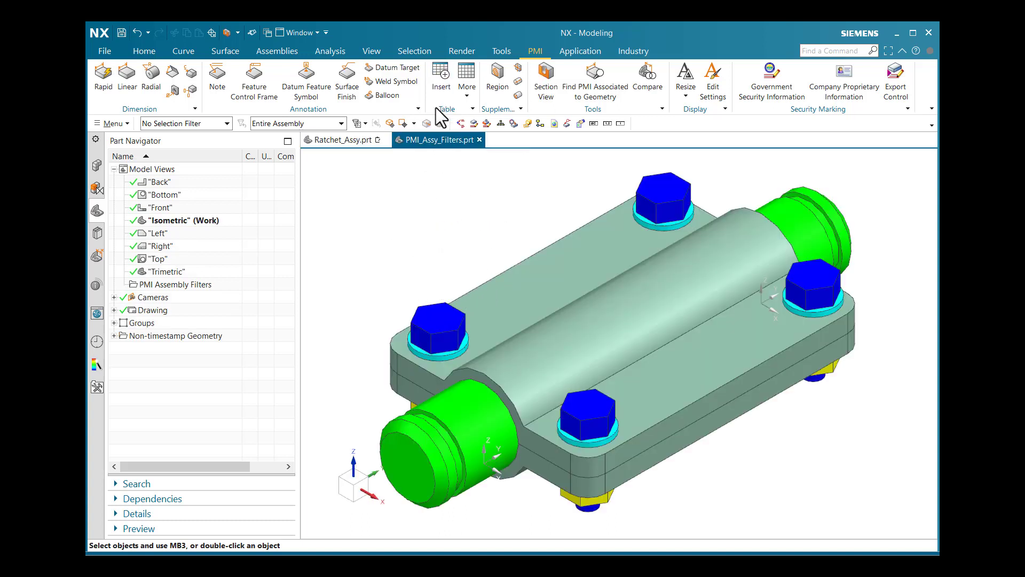
{"action": "scroll", "coordinate": [458, 243], "scroll_direction": "down", "scroll_amount": 2}
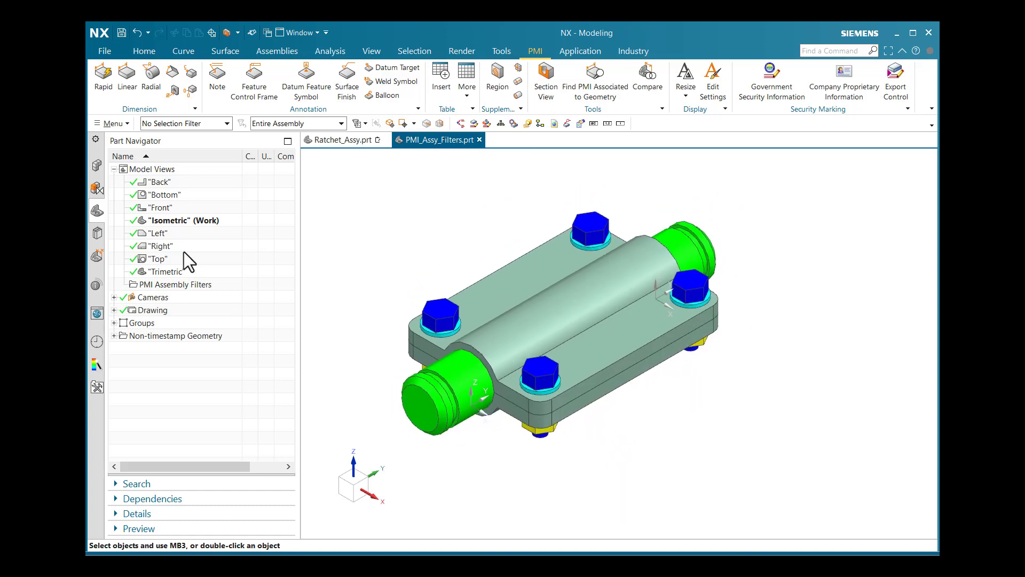
{"action": "left_click", "coordinate": [98, 166]}
{"action": "left_click", "coordinate": [182, 181]}
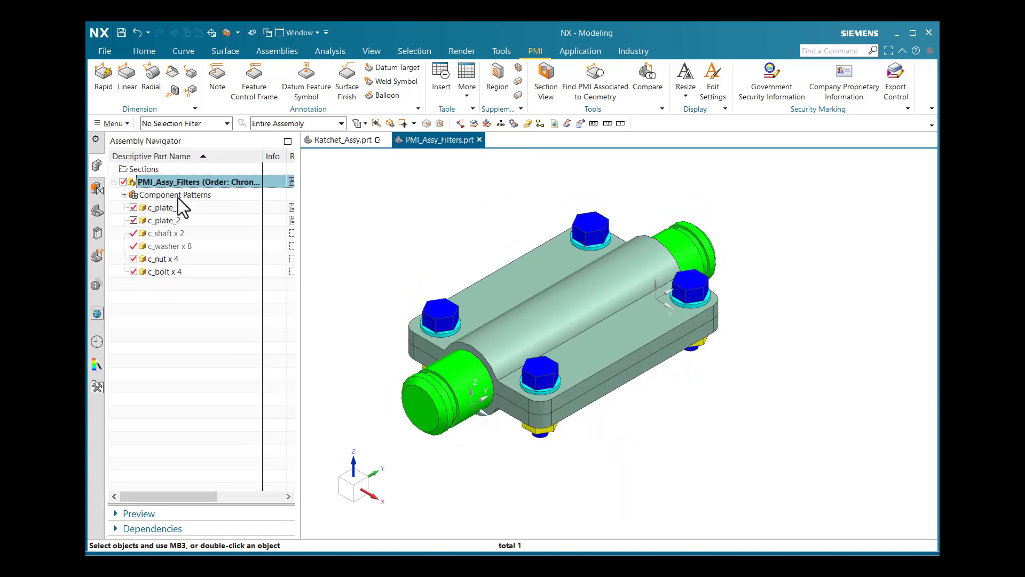
{"action": "left_click", "coordinate": [180, 220]}
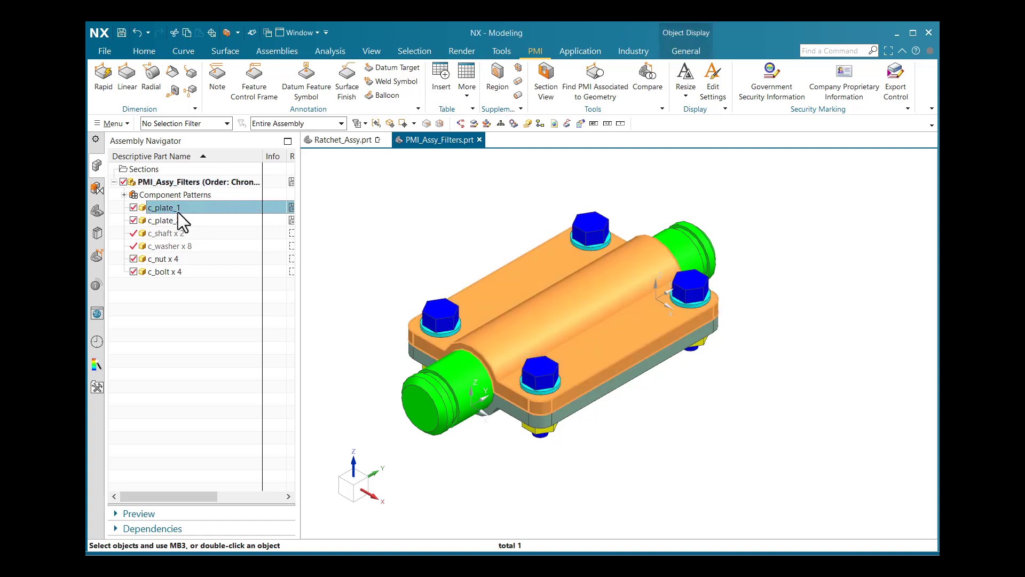
{"action": "left_click", "coordinate": [176, 233]}
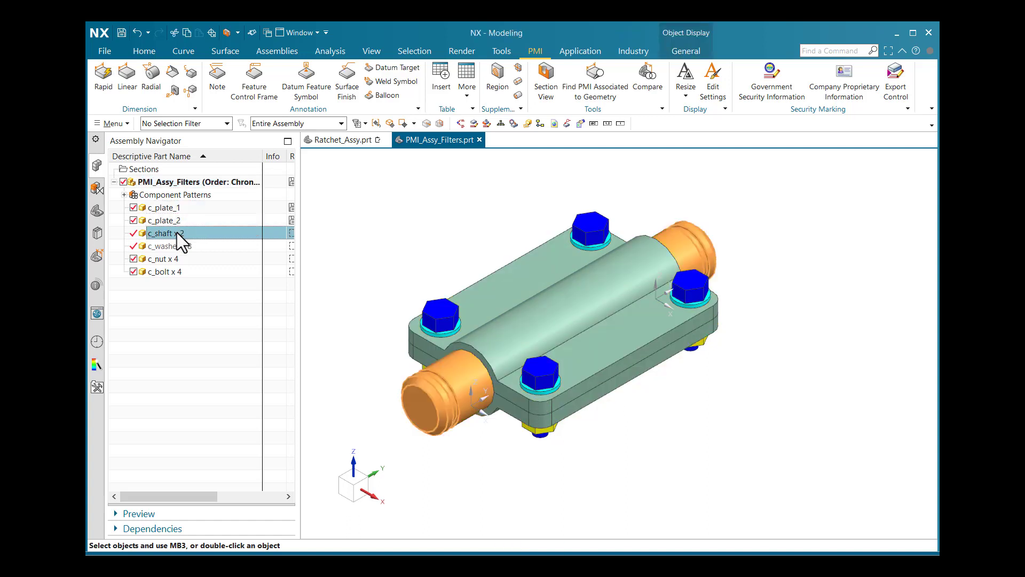
{"action": "left_click", "coordinate": [173, 246]}
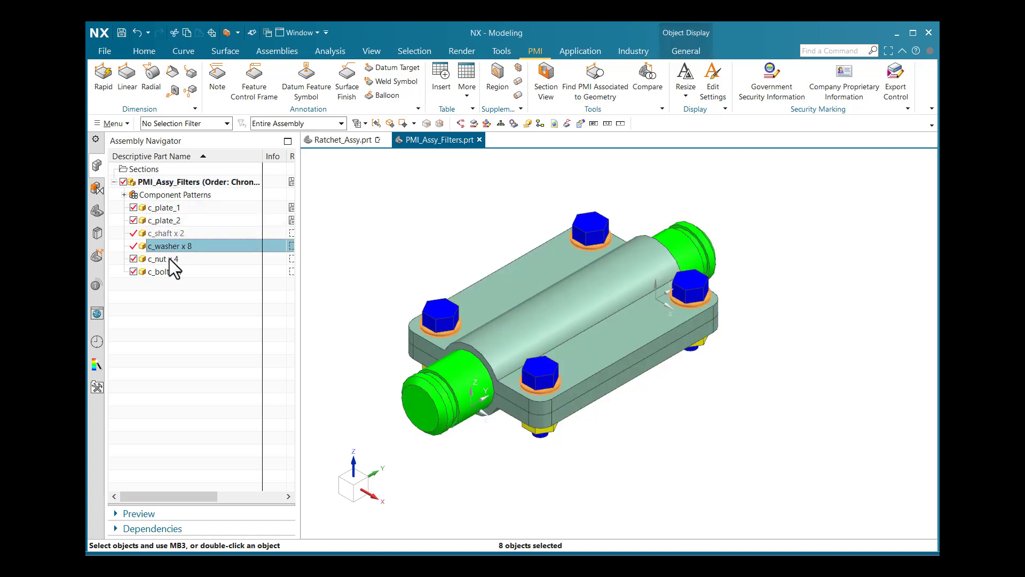
{"action": "left_click", "coordinate": [169, 258]}
{"action": "left_click", "coordinate": [174, 272]}
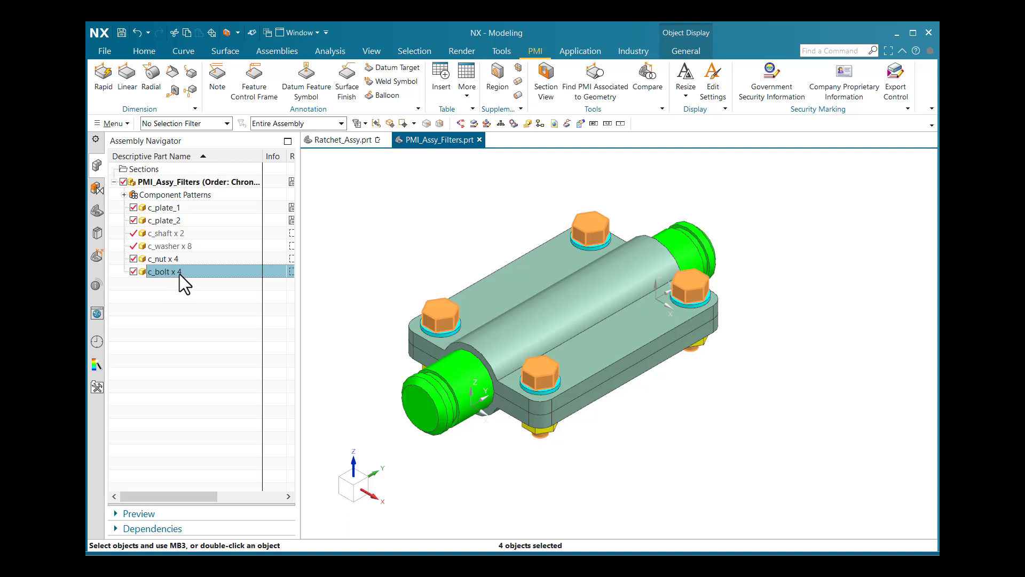
- Make the exploded Trimetric model view the work view in its saved orientation
{"action": "left_click", "coordinate": [97, 212]}
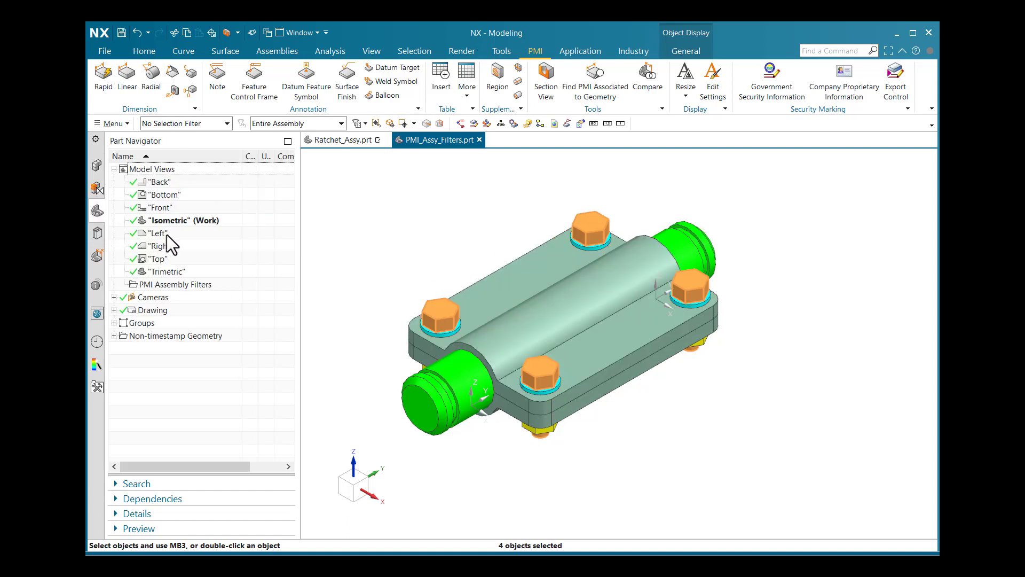
{"action": "left_click", "coordinate": [185, 220]}
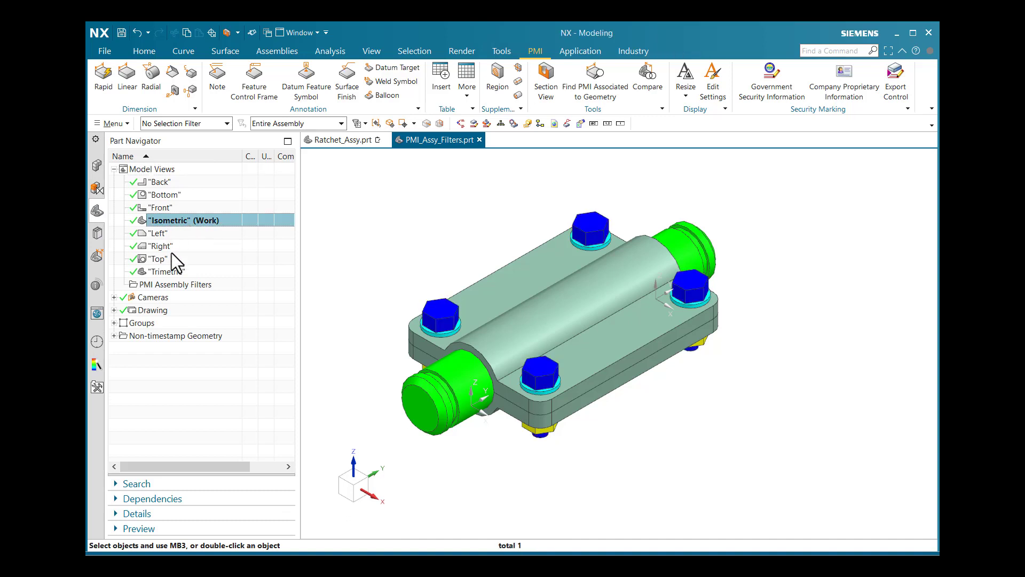
{"action": "left_click", "coordinate": [165, 272]}
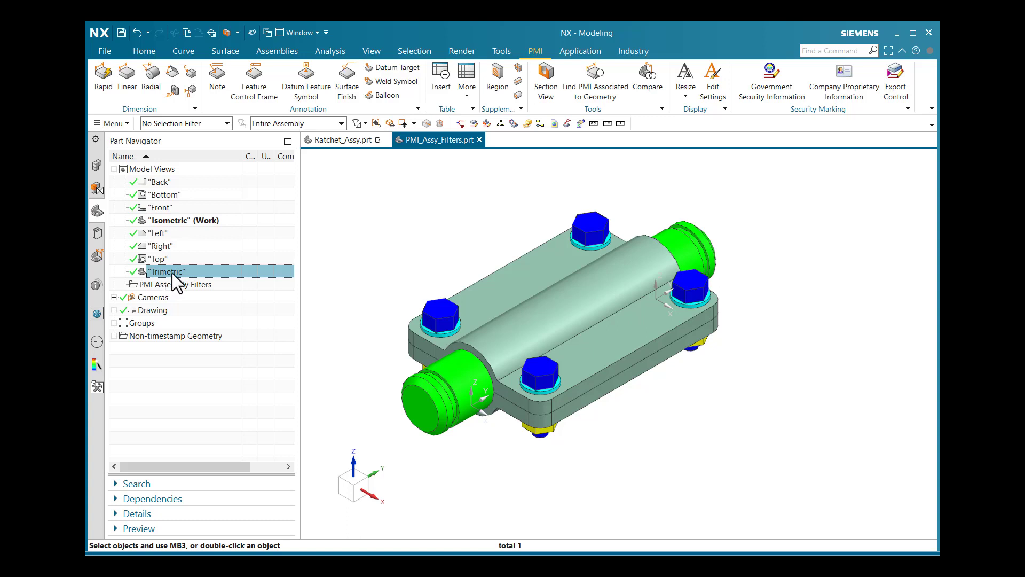
{"action": "double_click", "coordinate": [172, 271]}
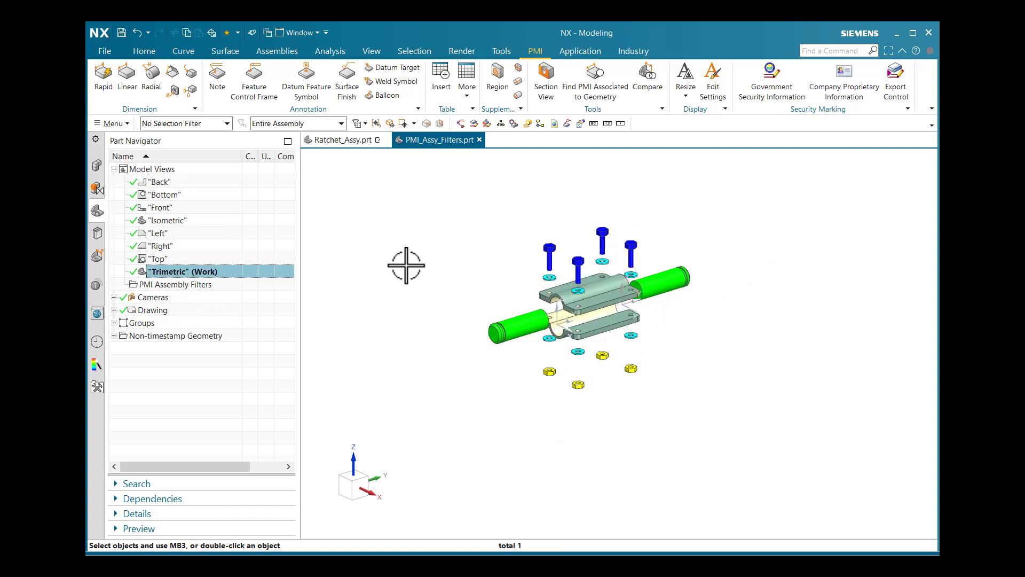
{"action": "mouse_move", "coordinate": [597, 301]}
{"action": "middle_mouse_down"}
{"action": "mouse_move", "coordinate": [600, 272]}
{"action": "mouse_move", "coordinate": [578, 298]}
{"action": "mouse_move", "coordinate": [589, 299]}
{"action": "middle_mouse_up"}
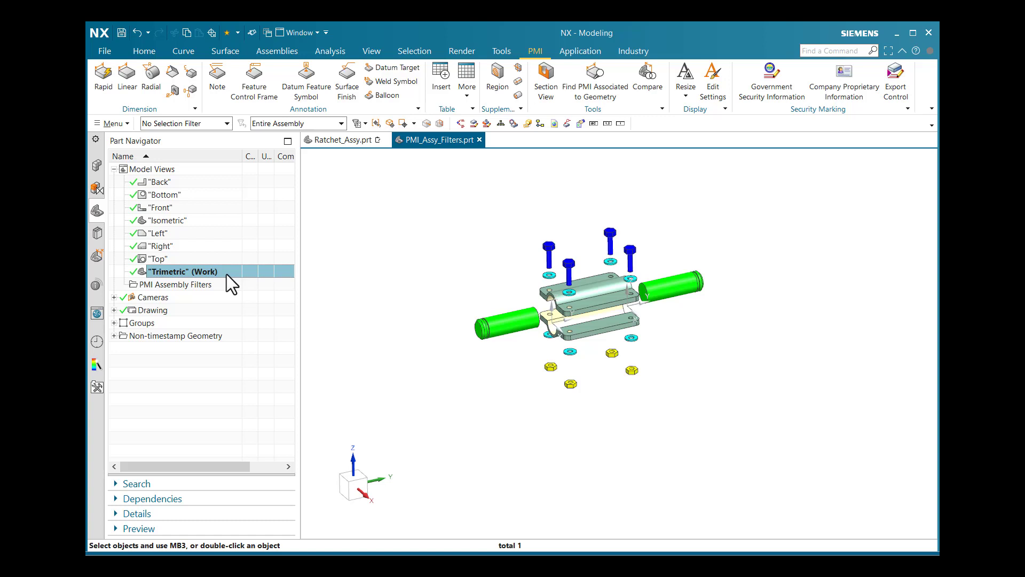
{"action": "double_click", "coordinate": [167, 271]}
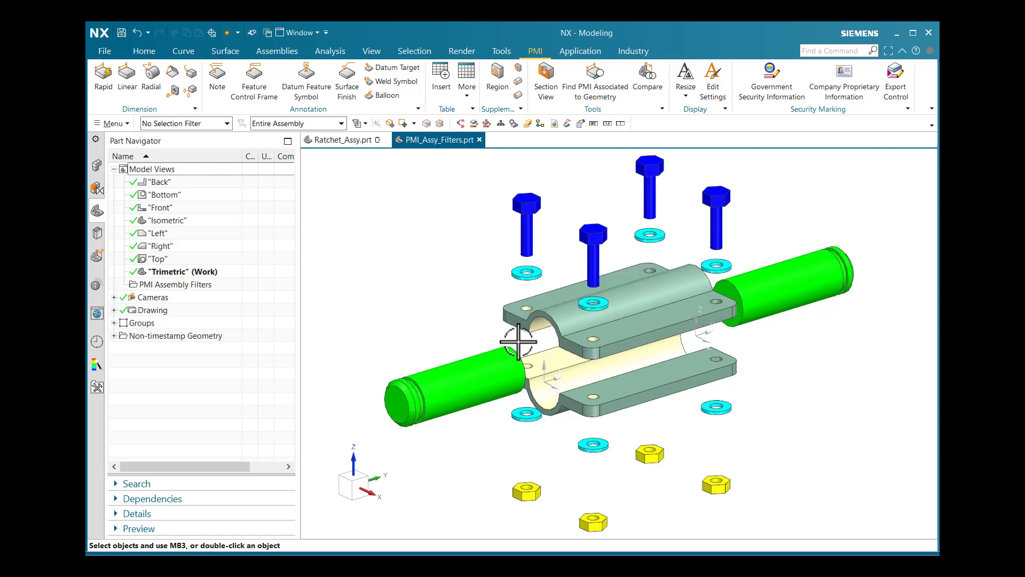
- Add a new model view based on the current Trimetric work view and select it
{"action": "right_click", "coordinate": [154, 169]}
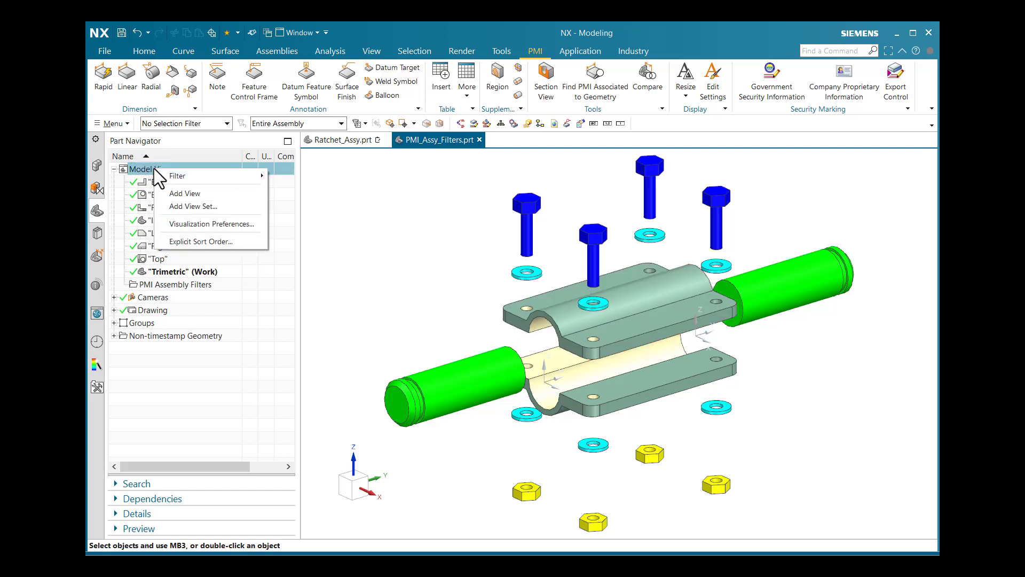
{"action": "left_click", "coordinate": [188, 194]}
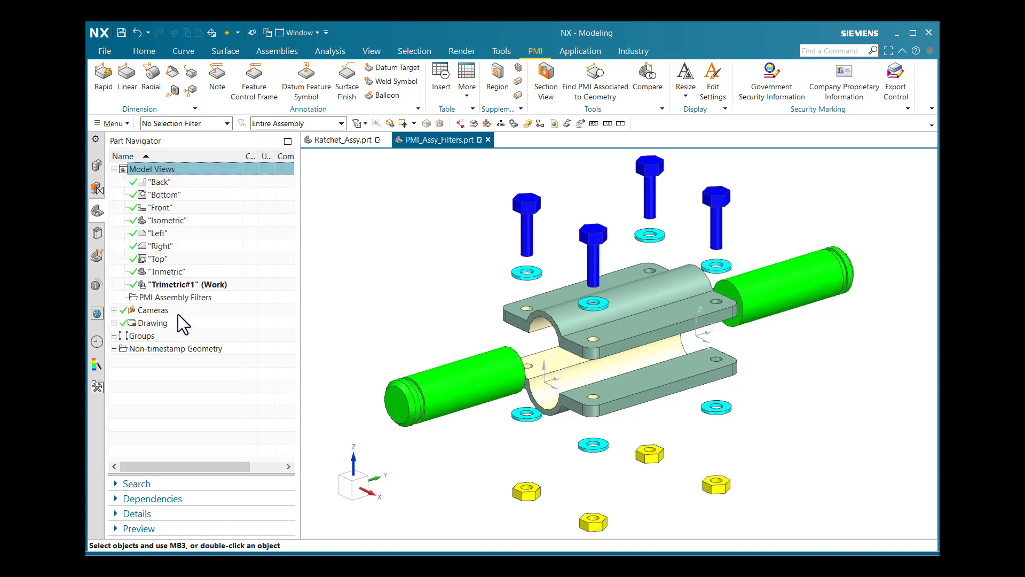
{"action": "left_click", "coordinate": [199, 287]}
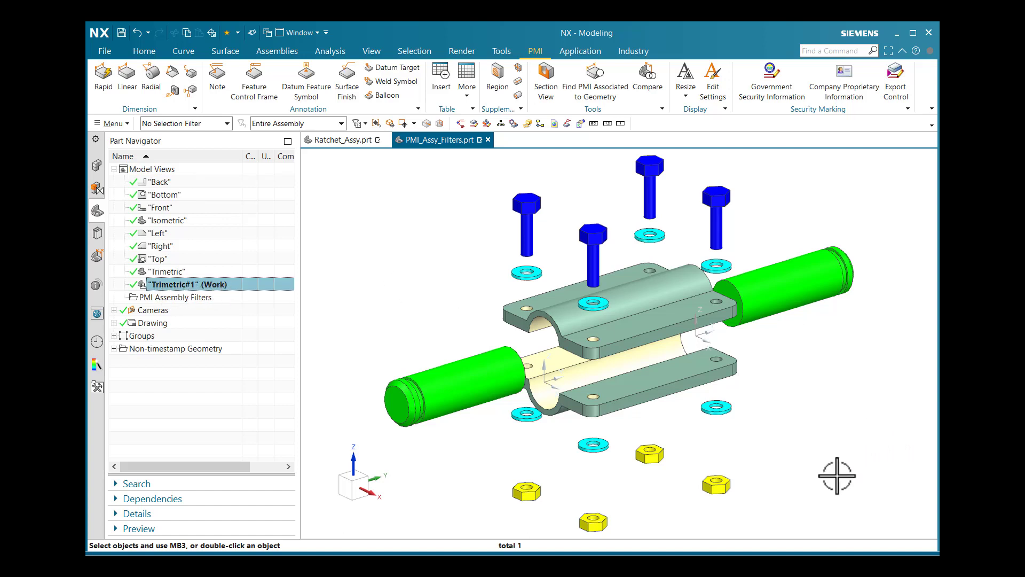
- Copy the name PMI_Assy_Filter from the Word document and rename the new model view with it
{"action": "key", "text": "alt+Tab"}
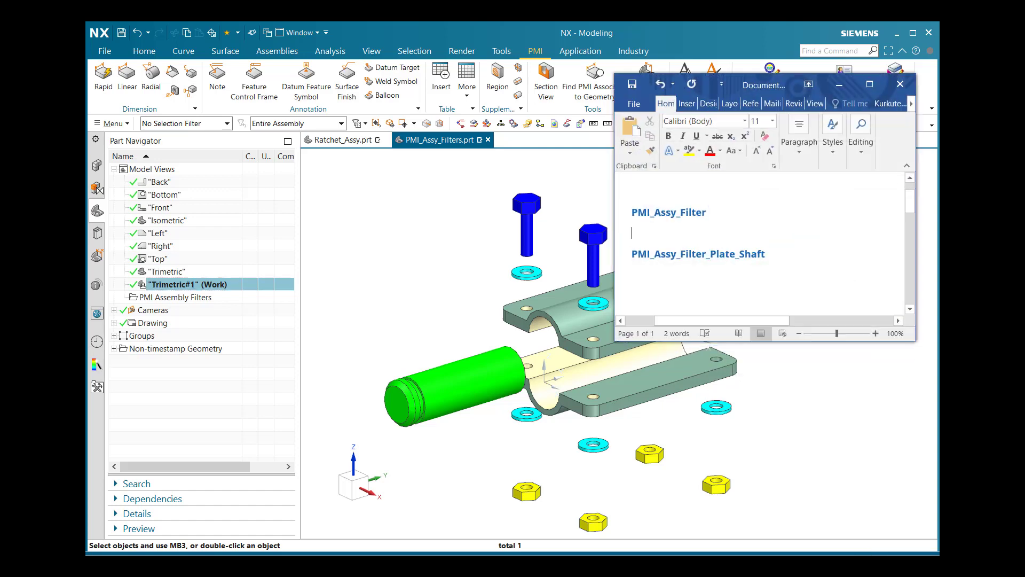
{"action": "left_click", "coordinate": [711, 215]}
{"action": "left_click_drag", "start_coordinate": [711, 215], "coordinate": [631, 212]}
{"action": "key", "text": "ctrl+c"}
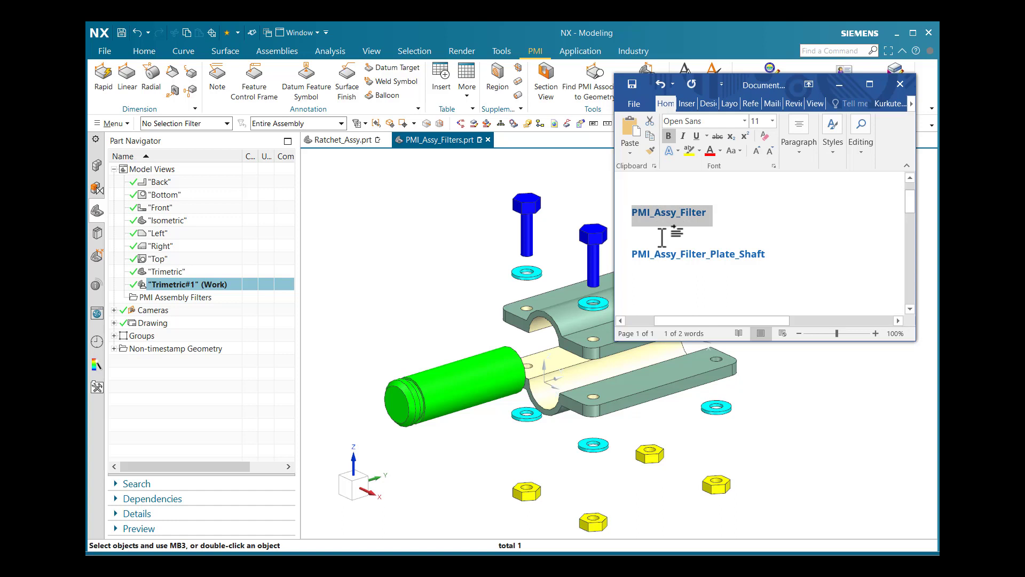
{"action": "left_click", "coordinate": [445, 266]}
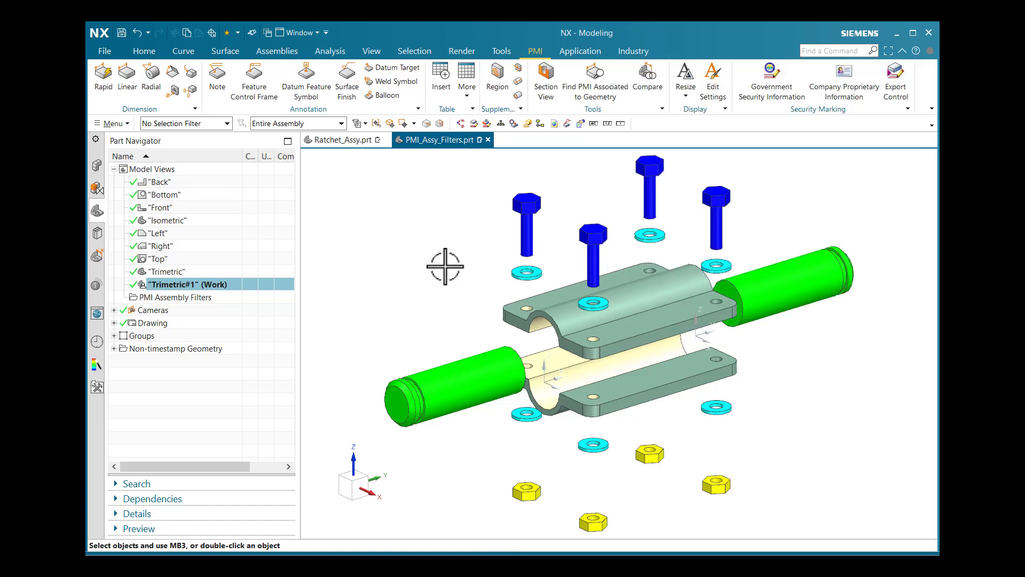
{"action": "right_click", "coordinate": [179, 286]}
{"action": "left_click", "coordinate": [211, 360]}
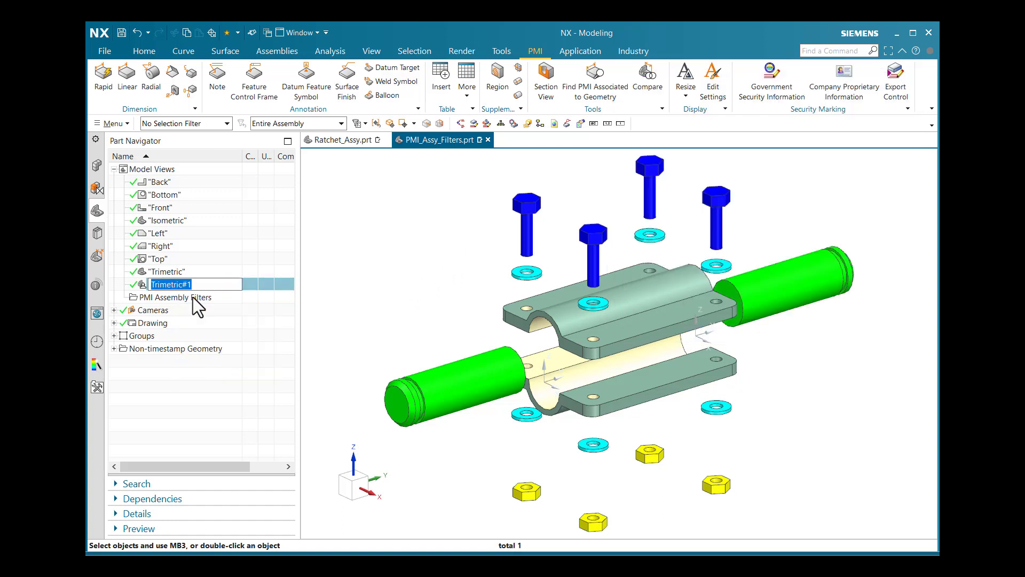
{"action": "key", "text": "ctrl+v"}
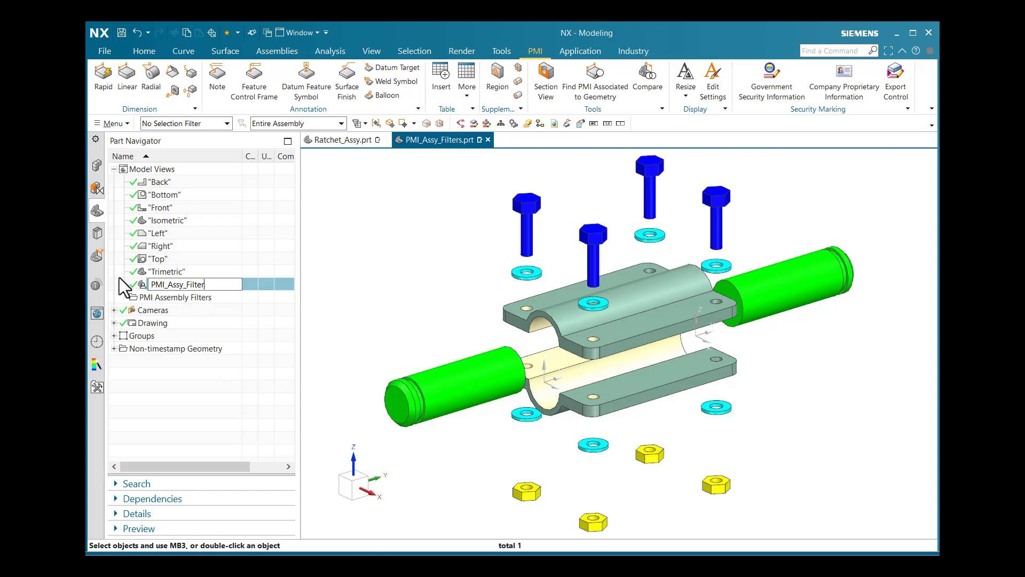
{"action": "key", "text": "Return"}
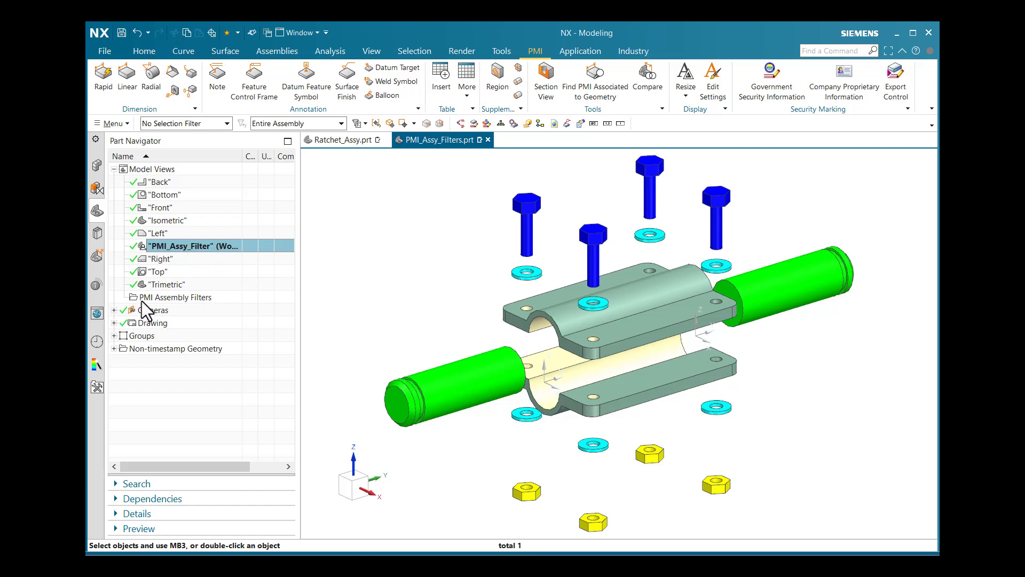
- Start a Display All filter under PMI Assembly Filters and place its dialog clear of the model
{"action": "left_click", "coordinate": [113, 169]}
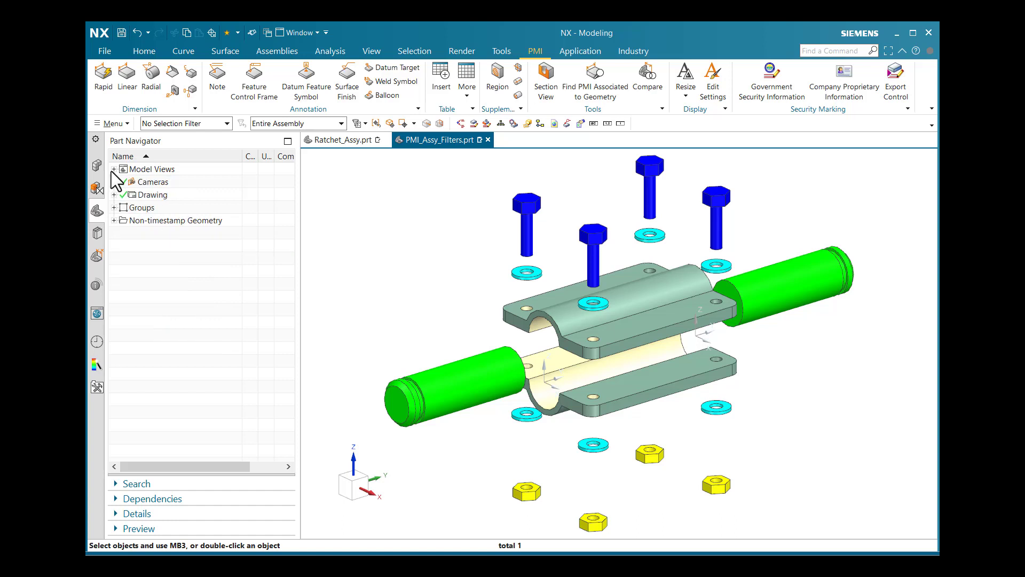
{"action": "left_click", "coordinate": [155, 168]}
{"action": "left_click", "coordinate": [113, 169]}
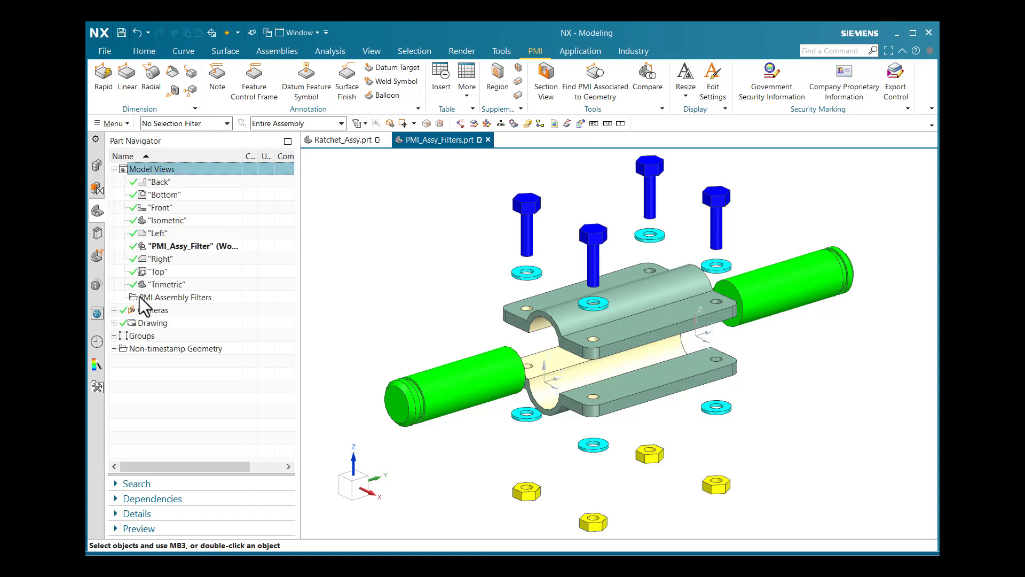
{"action": "left_click", "coordinate": [159, 298]}
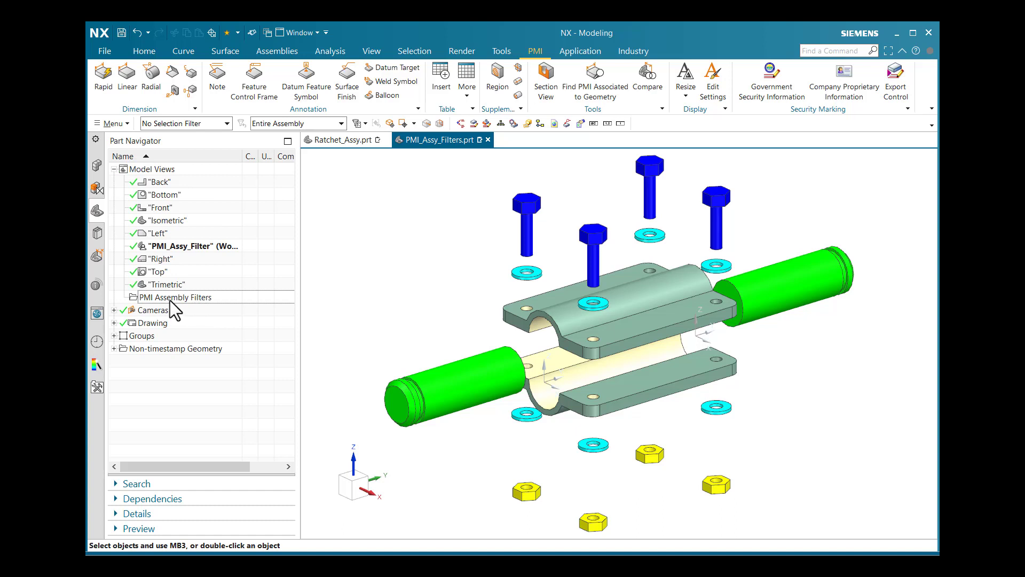
{"action": "right_click", "coordinate": [169, 299]}
{"action": "mouse_move", "coordinate": [195, 310]}
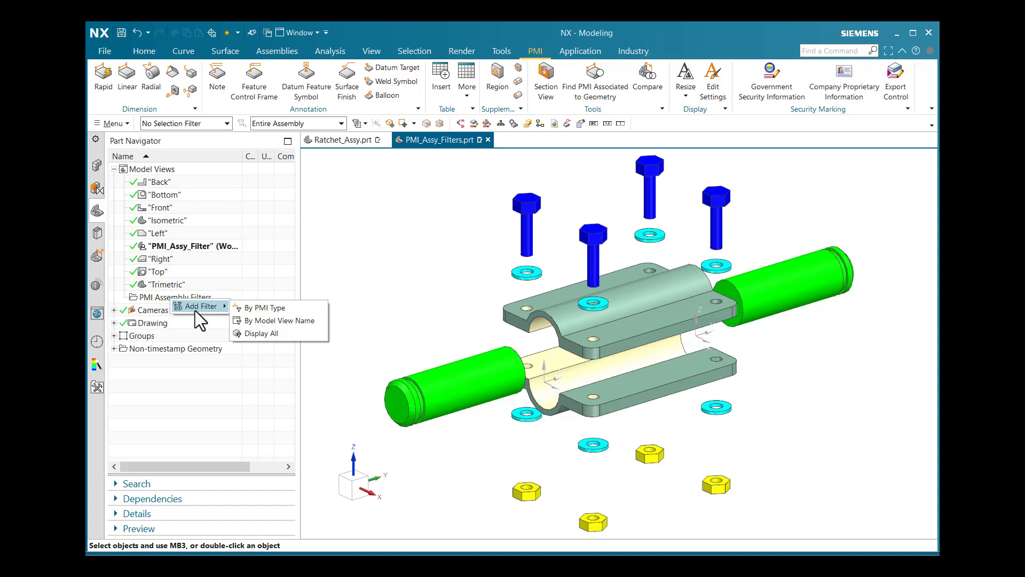
{"action": "left_click", "coordinate": [280, 334]}
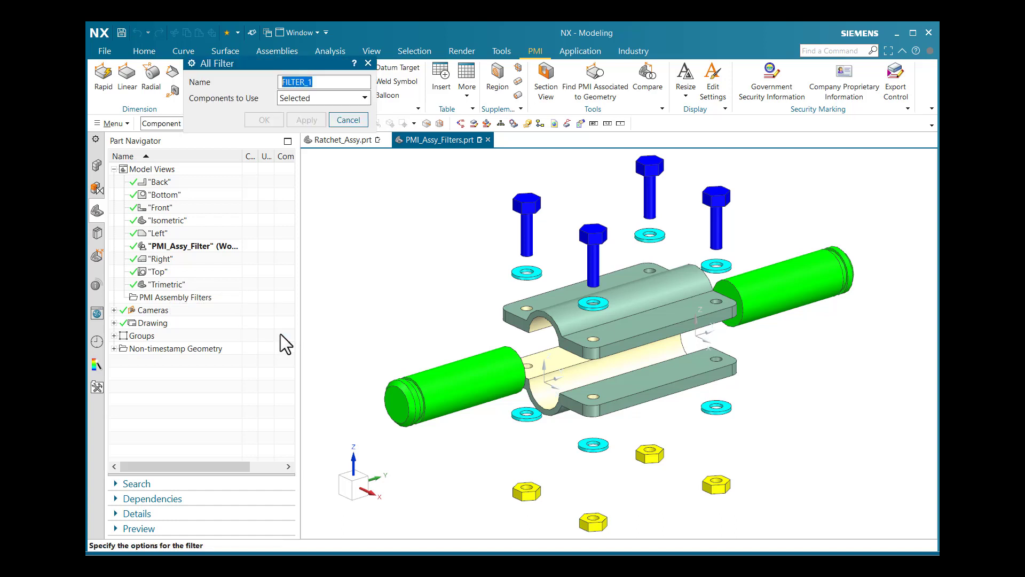
{"action": "left_click_drag", "start_coordinate": [251, 66], "coordinate": [308, 231]}
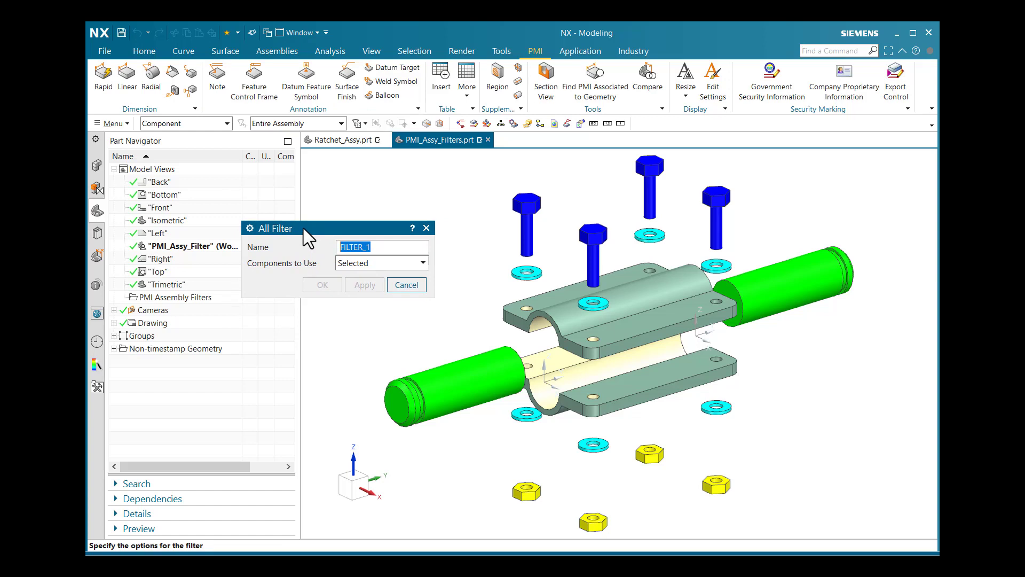
{"action": "left_click_drag", "start_coordinate": [303, 230], "coordinate": [321, 203]}
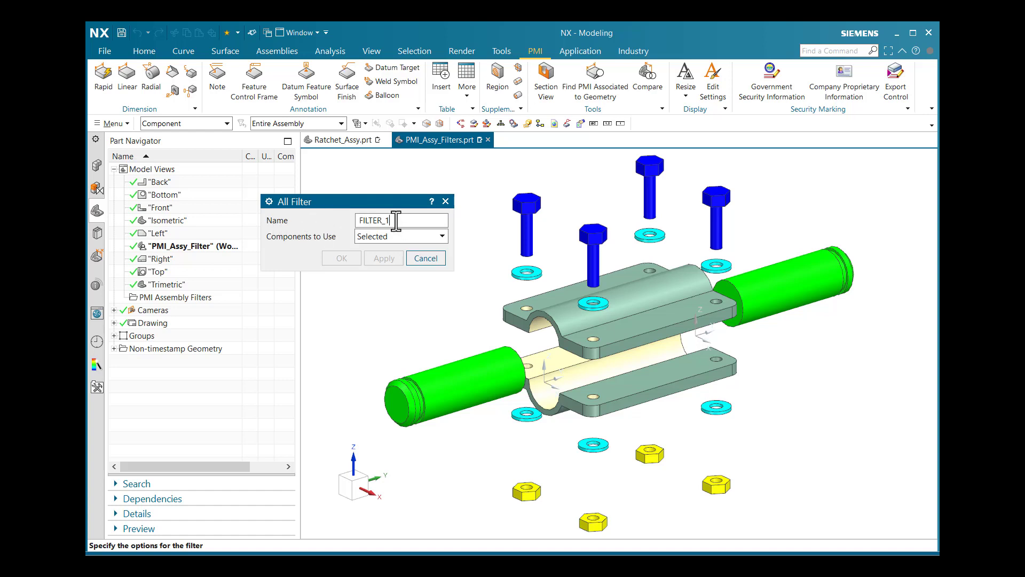
- Copy the name PMI_Assy_Filter_Plate_Shaft from the Word document and use it to replace the filter's default name
{"action": "key", "text": "BackSpace"}
{"action": "key", "text": "alt+Tab"}
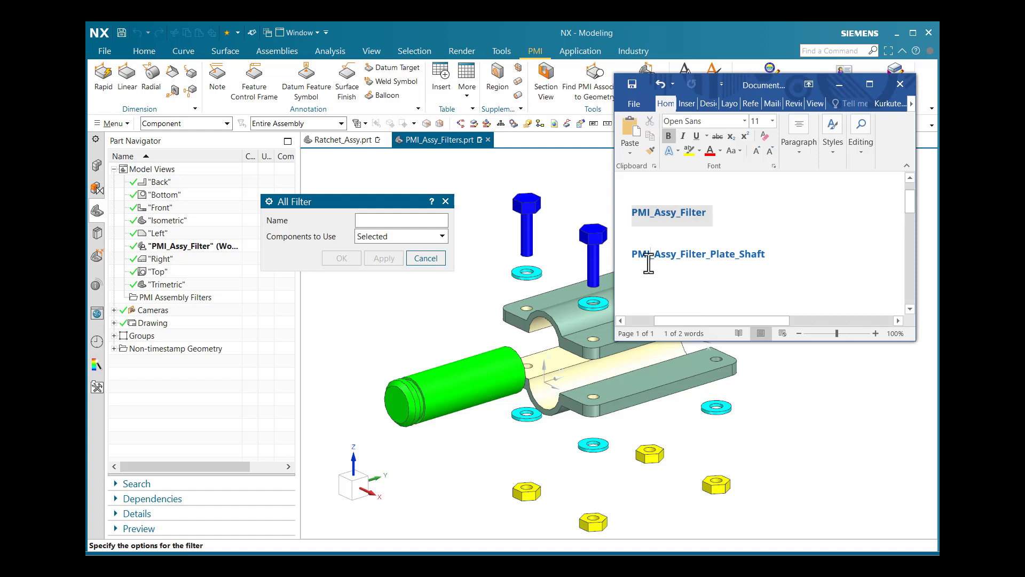
{"action": "left_click_drag", "start_coordinate": [633, 254], "coordinate": [771, 253]}
{"action": "key", "text": "ctrl+c"}
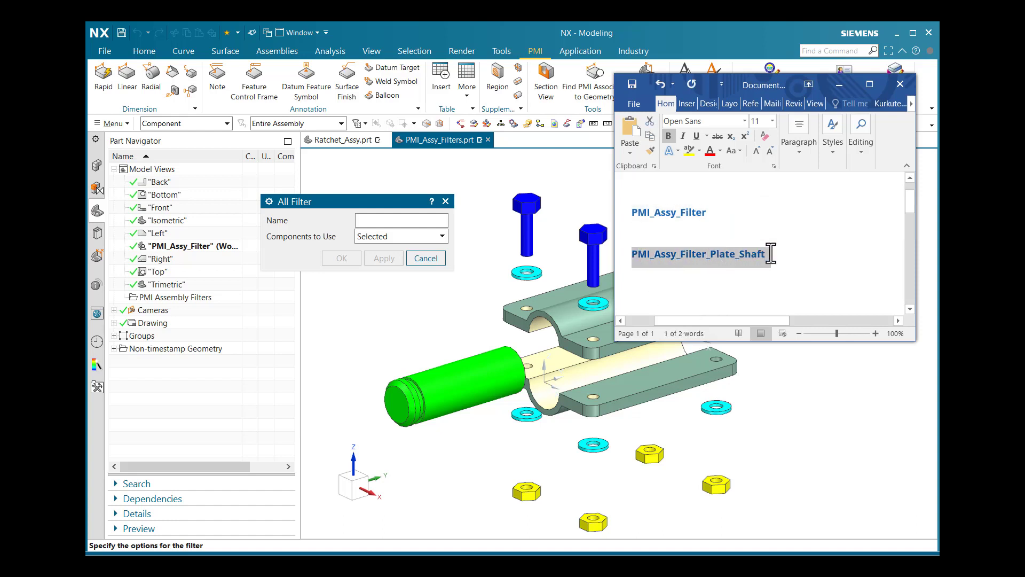
{"action": "left_click", "coordinate": [384, 220]}
{"action": "key", "text": "ctrl+v"}
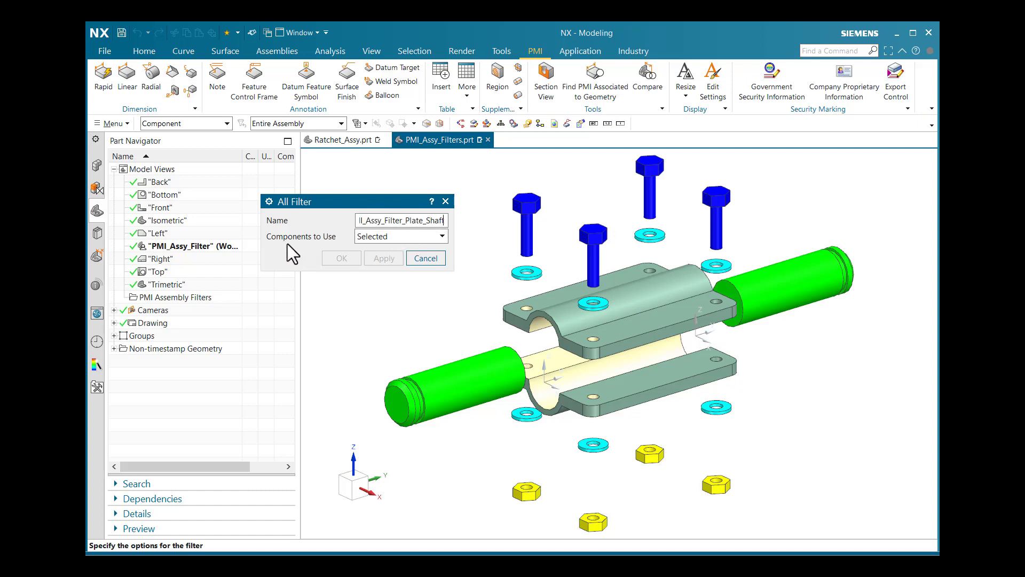
- Set the filter to use Selected components, choose both plates and both shafts, and create it
{"action": "left_click", "coordinate": [385, 236]}
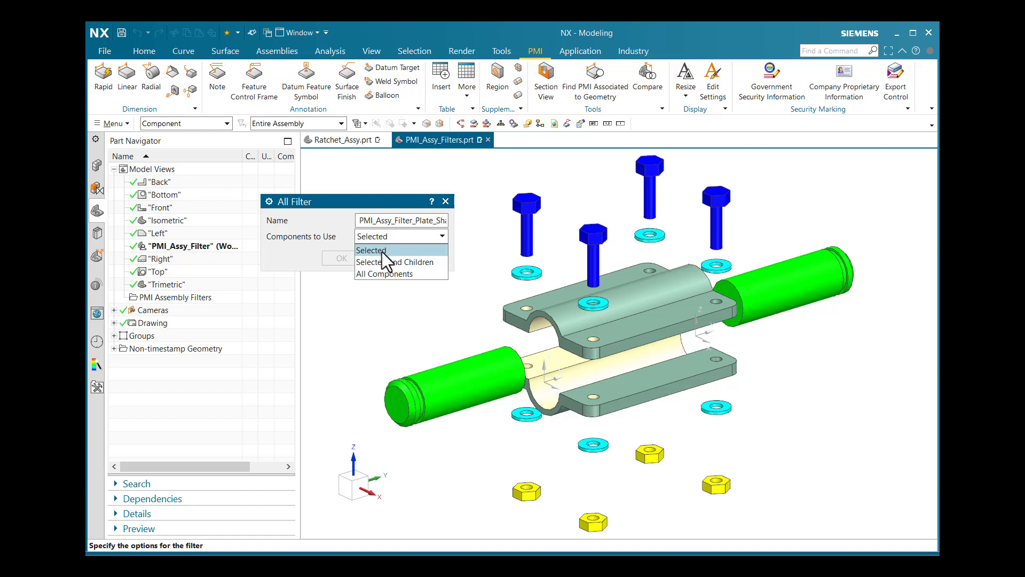
{"action": "left_click", "coordinate": [378, 251]}
{"action": "left_click_drag", "start_coordinate": [382, 204], "coordinate": [323, 208]}
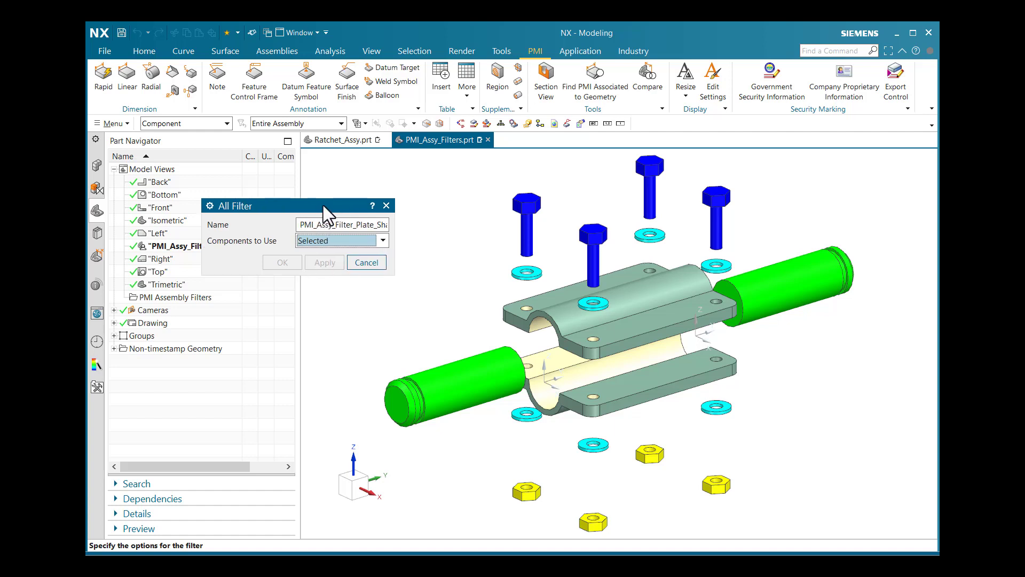
{"action": "left_click", "coordinate": [665, 323]}
{"action": "left_click", "coordinate": [659, 381]}
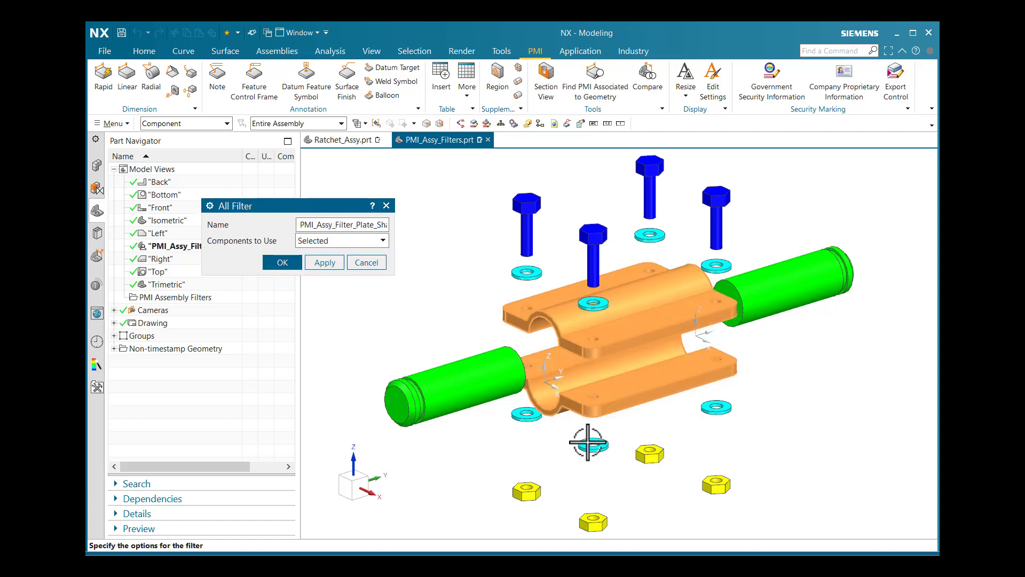
{"action": "left_click", "coordinate": [474, 377]}
{"action": "left_click", "coordinate": [815, 271]}
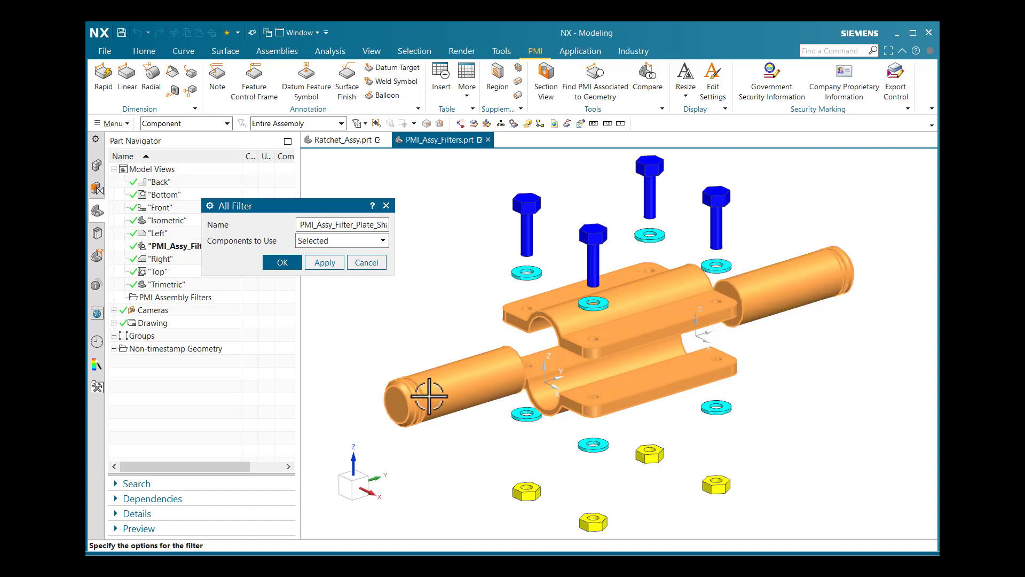
{"action": "left_click", "coordinate": [280, 262]}
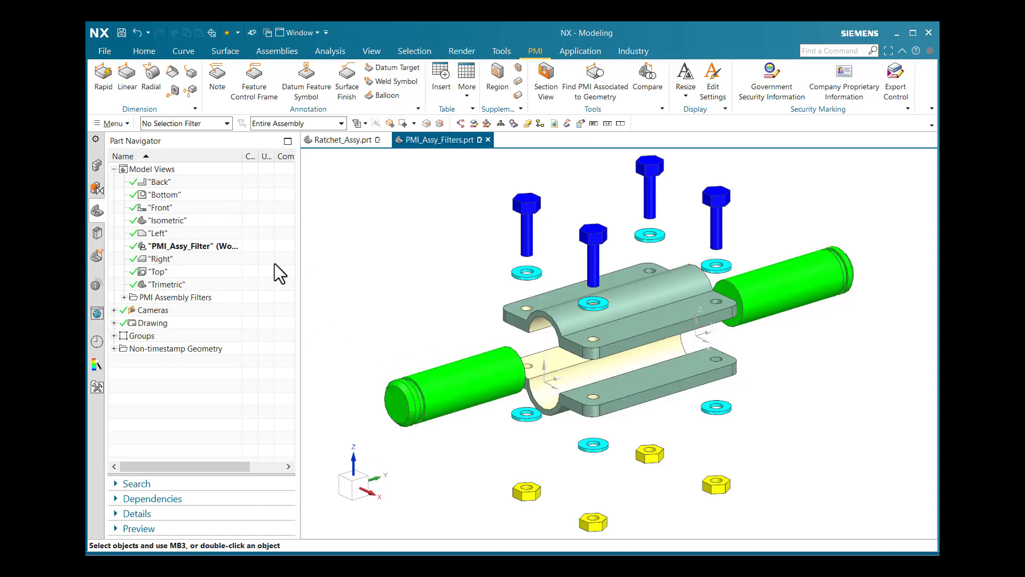
- Apply the new Display All plate and shaft filter to the PMI_Assy_Filter model view and acknowledge the notice
{"action": "left_click", "coordinate": [122, 298]}
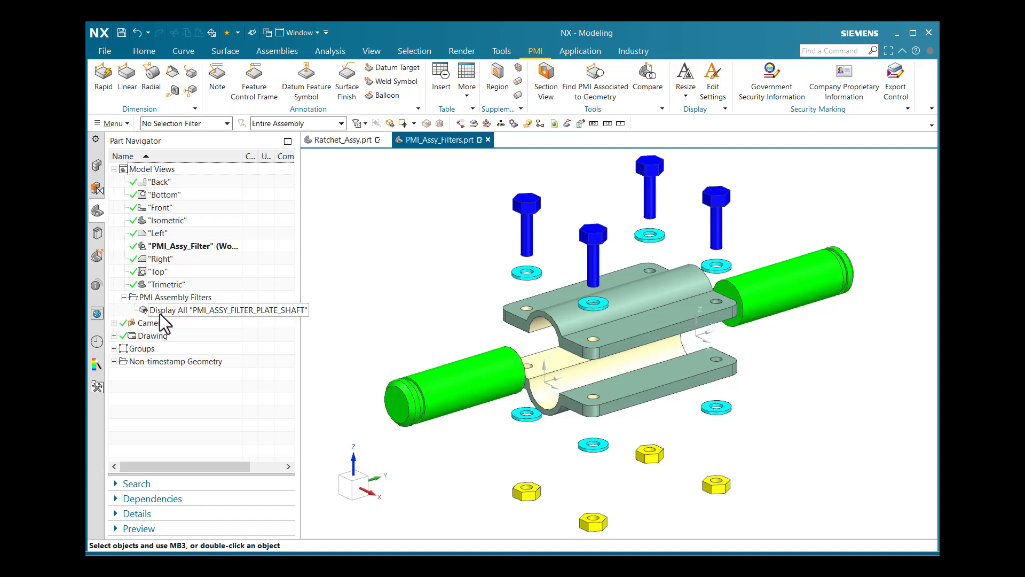
{"action": "left_click", "coordinate": [221, 310]}
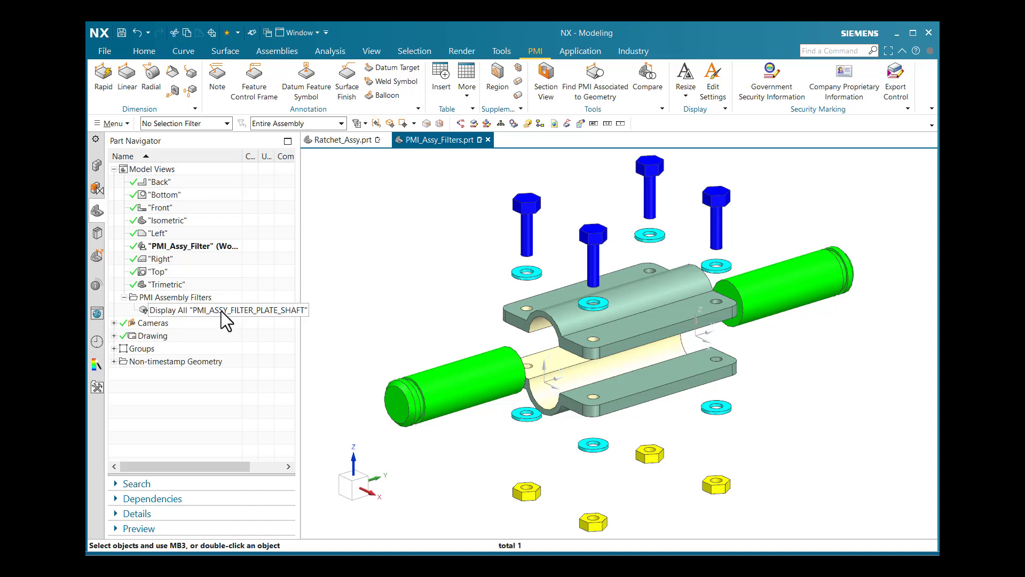
{"action": "right_click", "coordinate": [171, 312]}
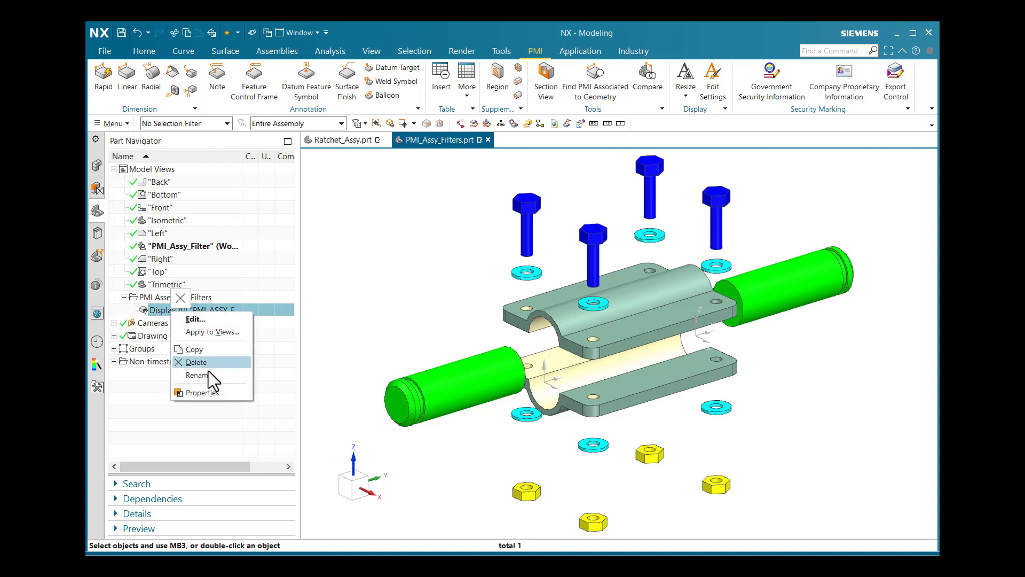
{"action": "left_click", "coordinate": [220, 332]}
{"action": "left_click_drag", "start_coordinate": [300, 213], "coordinate": [353, 185]}
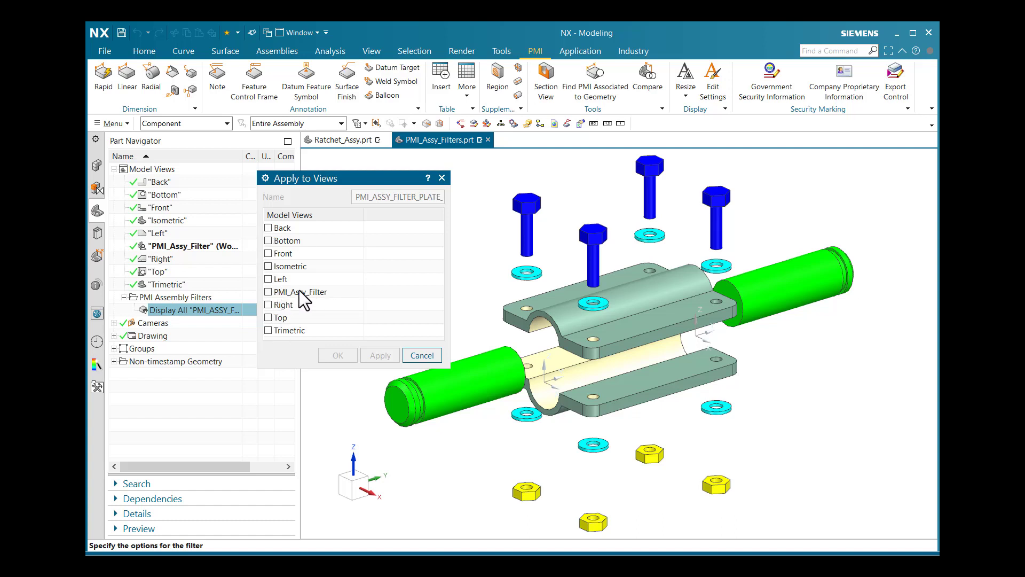
{"action": "left_click", "coordinate": [268, 292]}
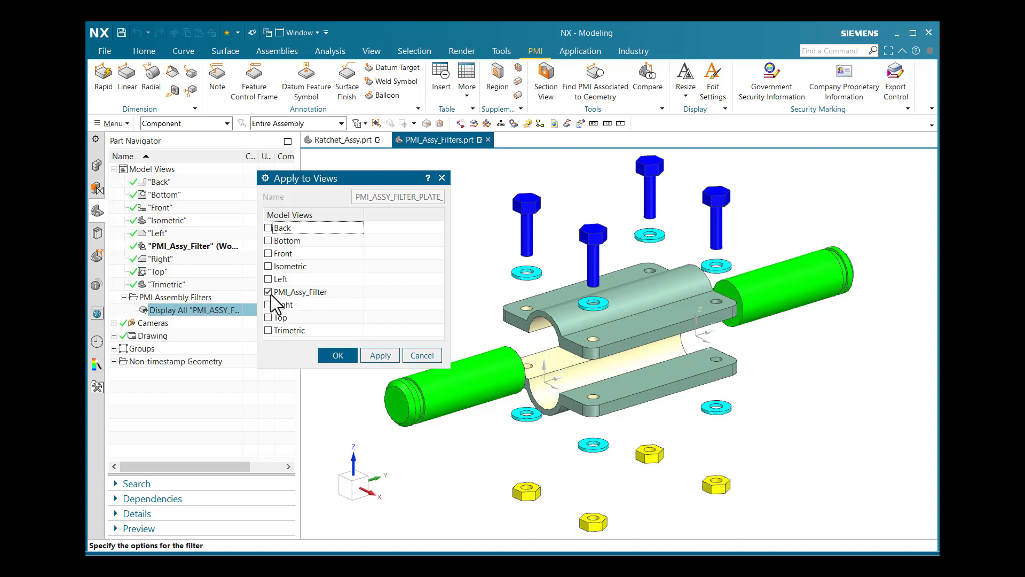
{"action": "left_click", "coordinate": [340, 353]}
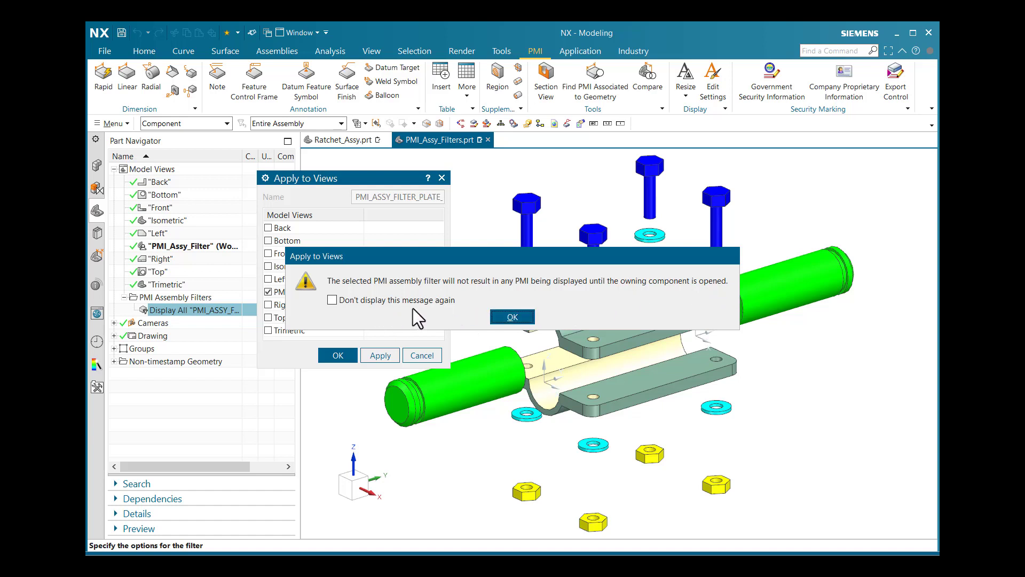
{"action": "left_click", "coordinate": [511, 317]}
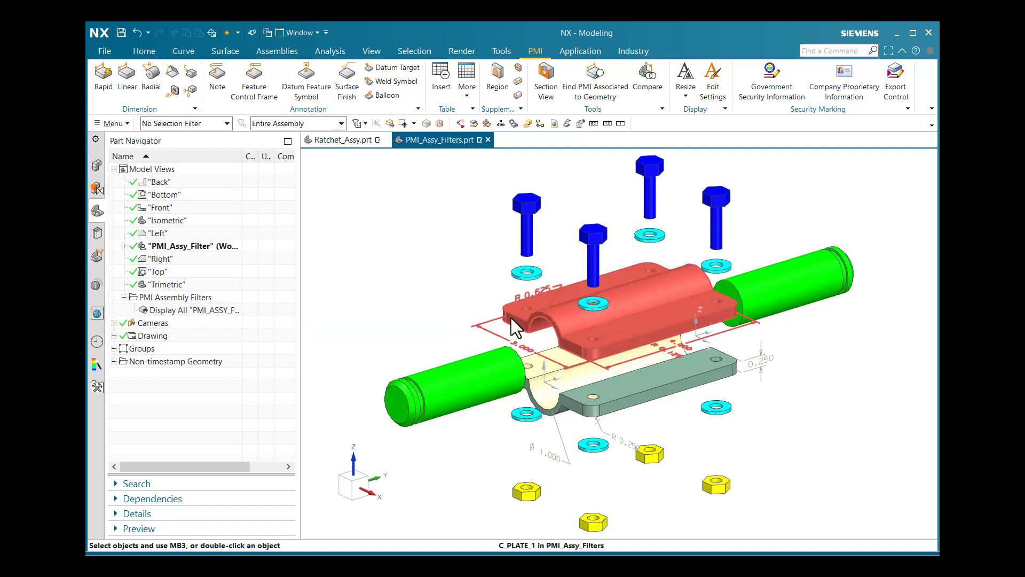
- Examine the plate dimensions in the exploded assembly and the contents of the PMI_Assy_Filter model view
{"action": "scroll", "coordinate": [425, 283], "scroll_direction": "down", "scroll_amount": 3}
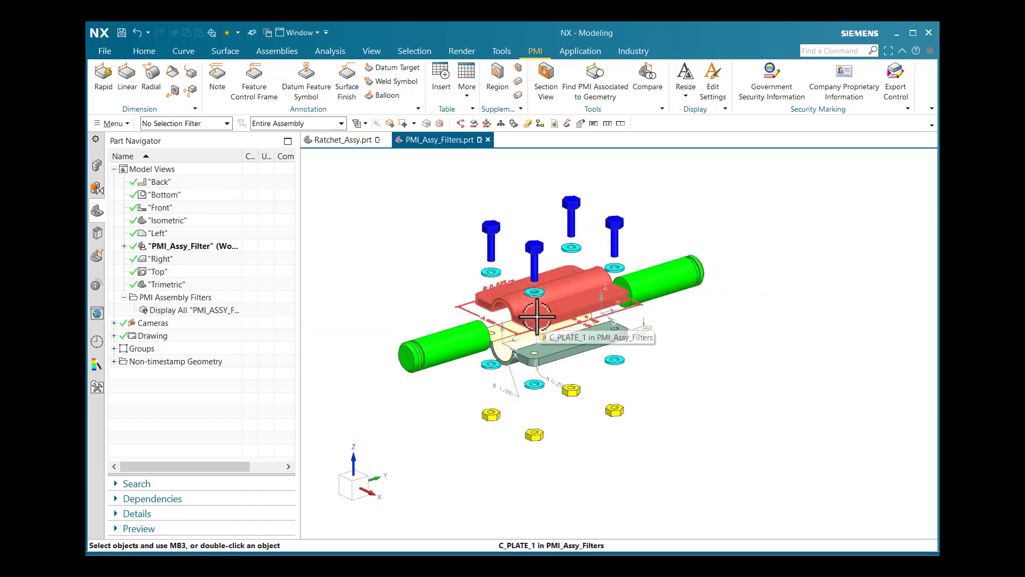
{"action": "left_click", "coordinate": [467, 311]}
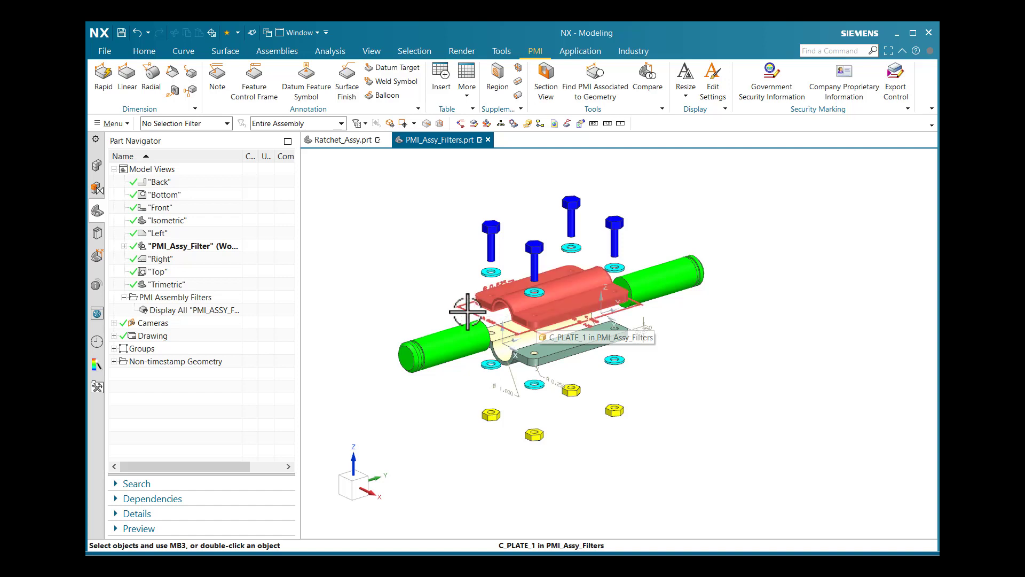
{"action": "key", "text": "Escape"}
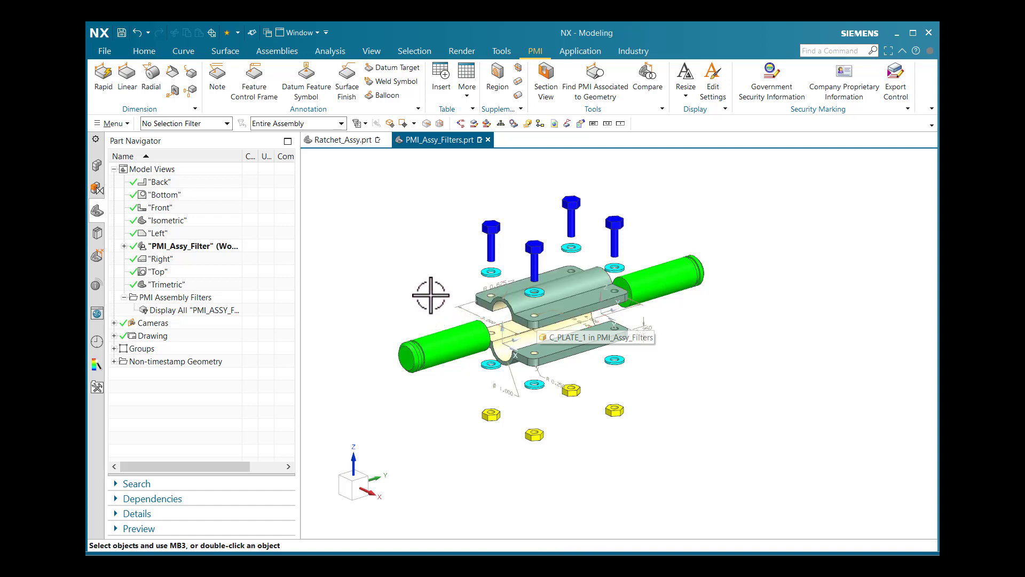
{"action": "left_click", "coordinate": [585, 280]}
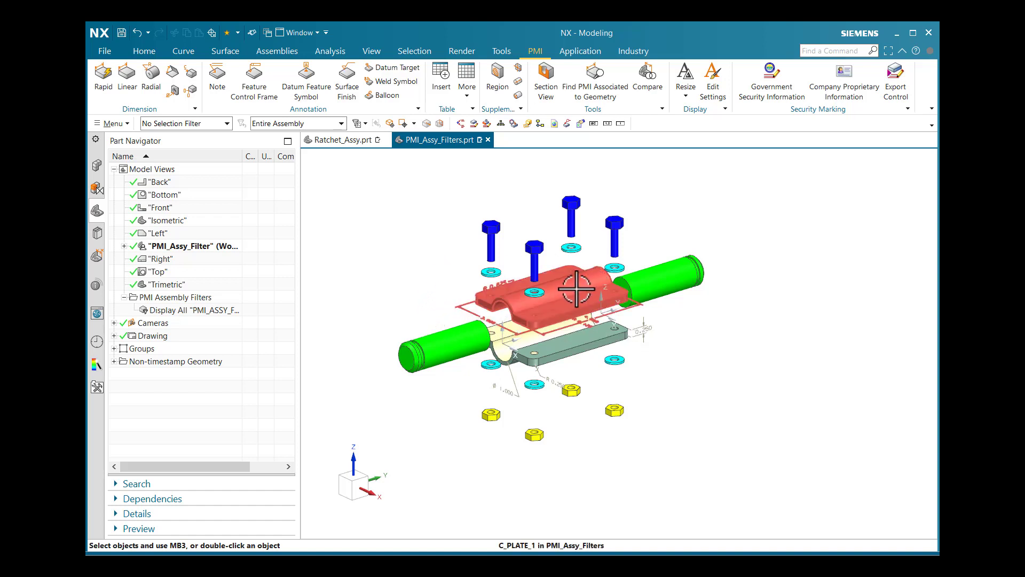
{"action": "key", "text": "Escape"}
{"action": "left_click", "coordinate": [482, 295]}
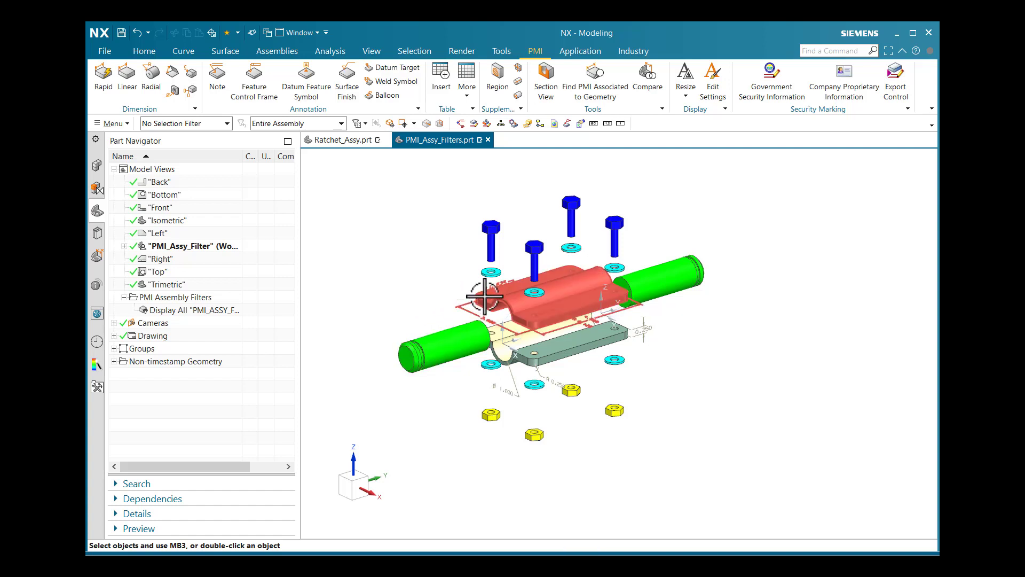
{"action": "left_click", "coordinate": [174, 247]}
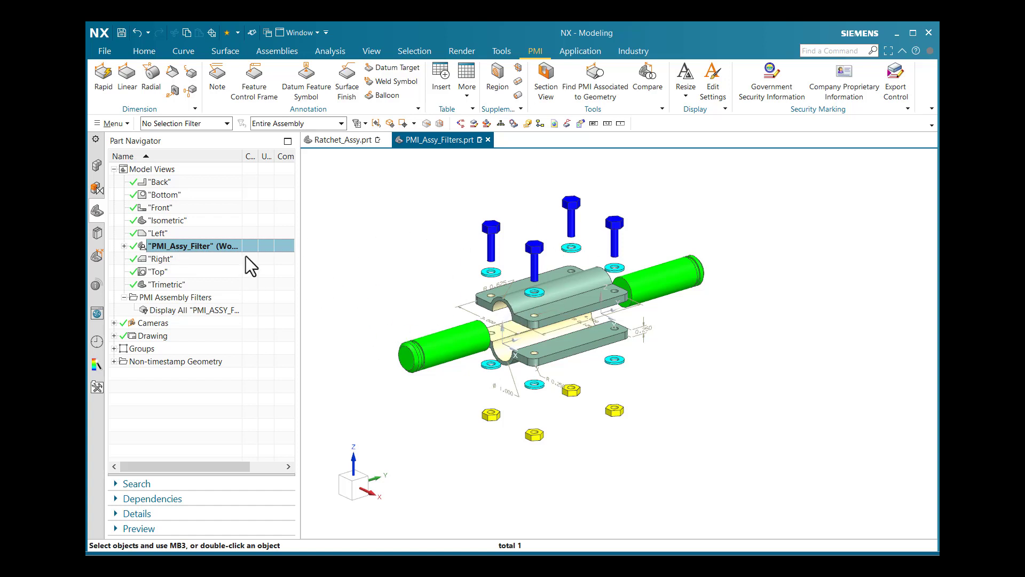
{"action": "left_click", "coordinate": [124, 246]}
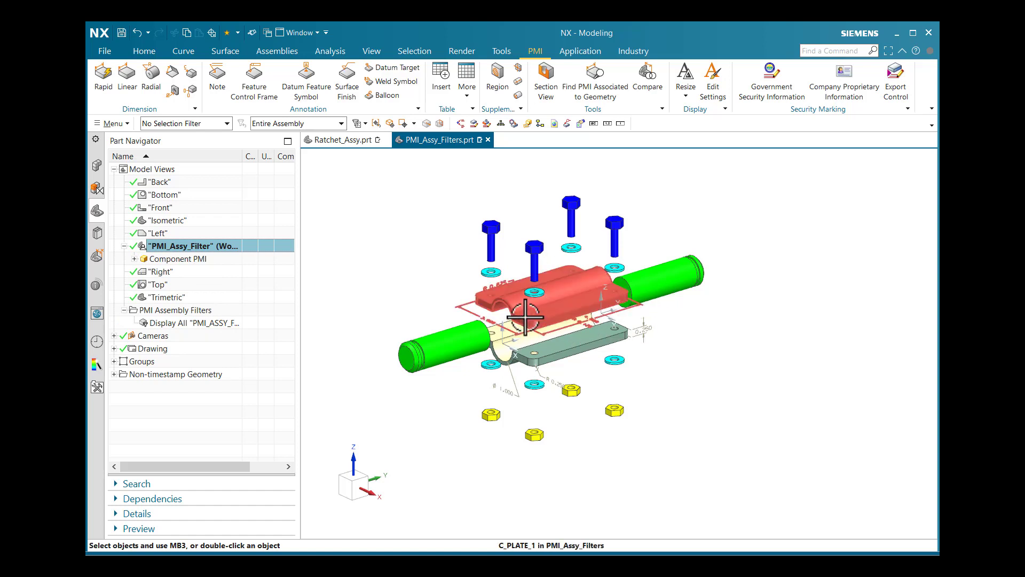
{"action": "middle_click_drag", "start_coordinate": [562, 308], "coordinate": [647, 331]}
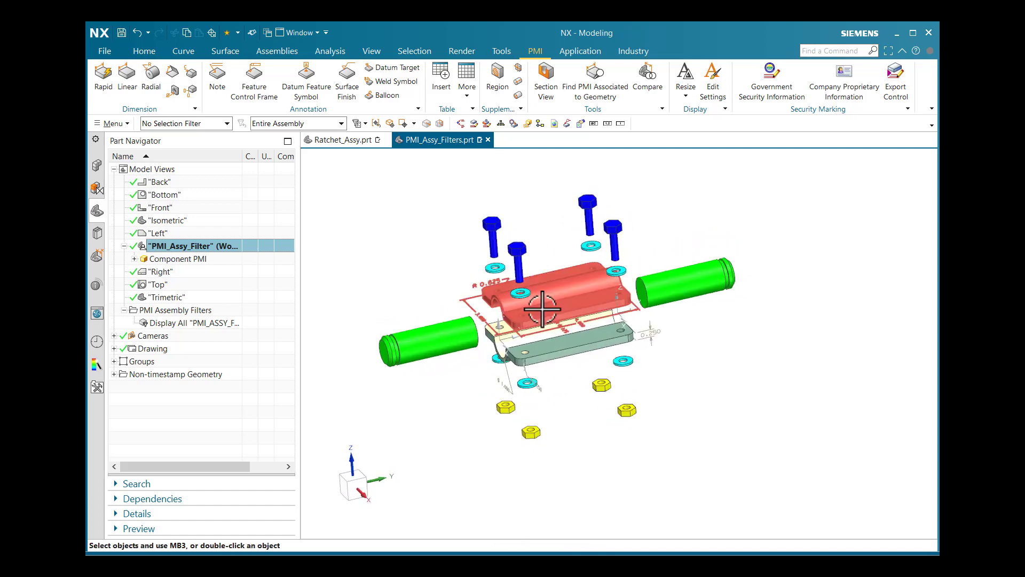
- Edit the Display All plate and shaft filter to also include the washer under the rear bolt nearest the near-end shaft
{"action": "left_click", "coordinate": [186, 325]}
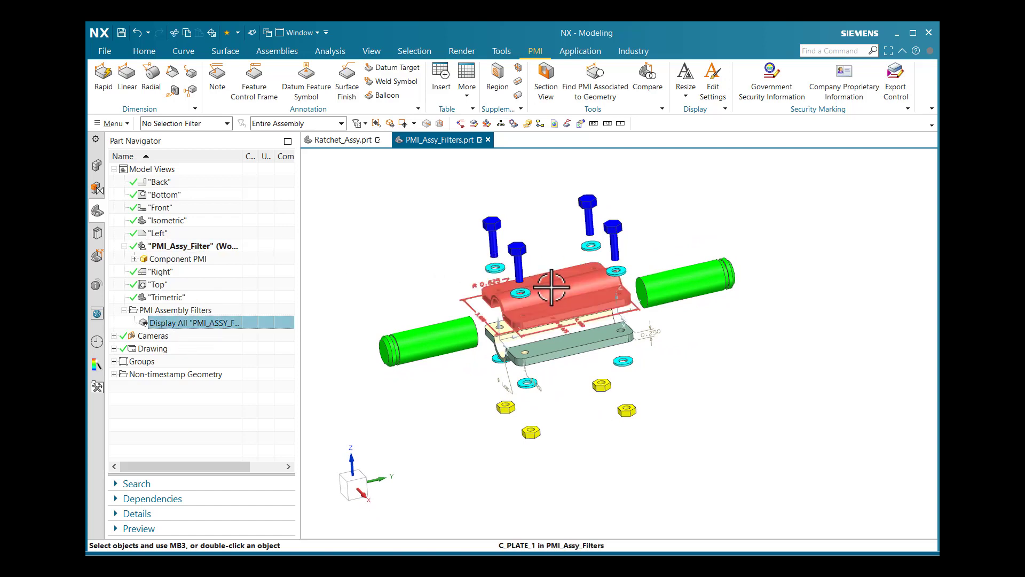
{"action": "left_click", "coordinate": [165, 324]}
{"action": "left_click", "coordinate": [207, 342]}
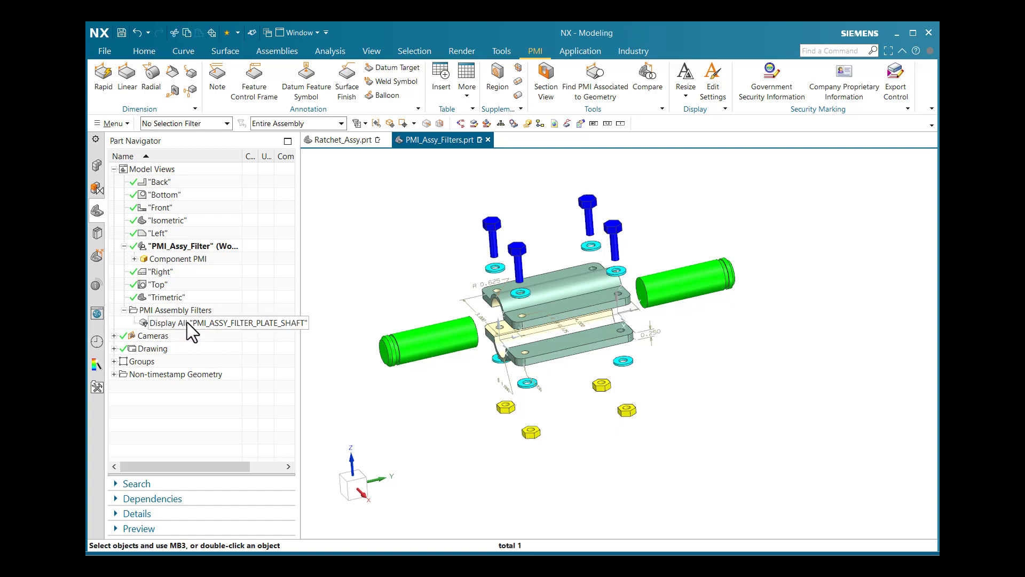
{"action": "right_click", "coordinate": [187, 322]}
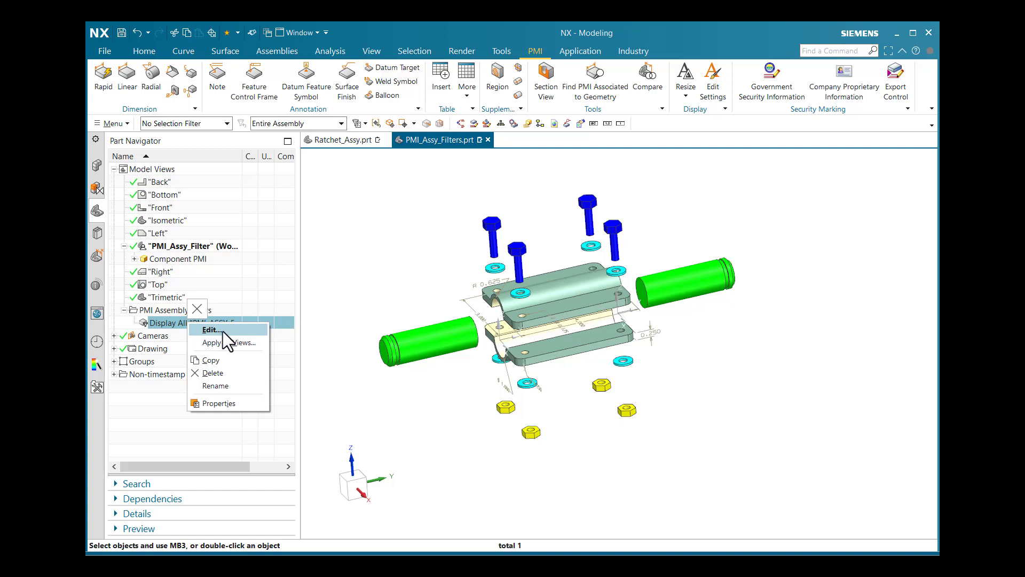
{"action": "left_click", "coordinate": [222, 331]}
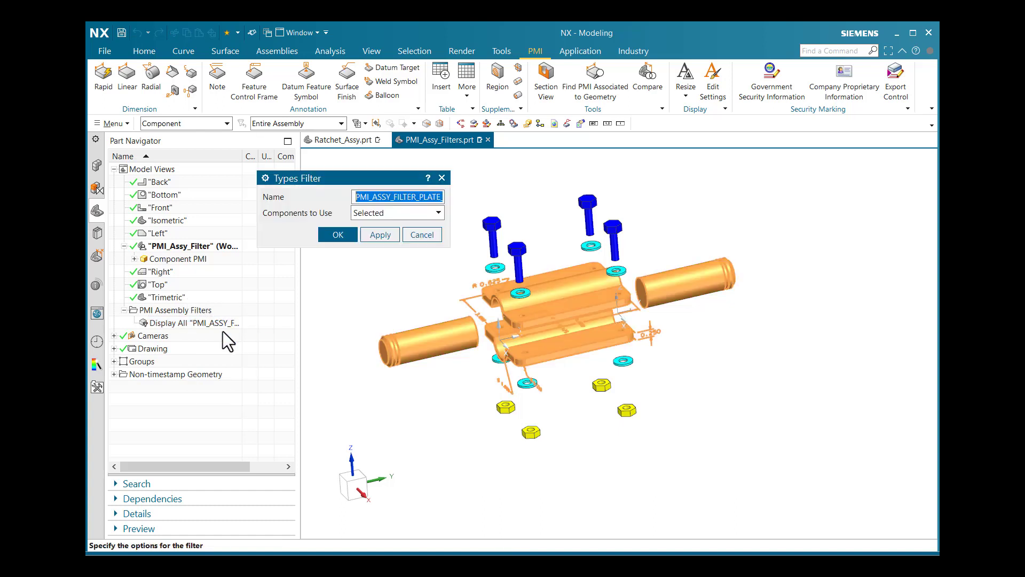
{"action": "scroll", "coordinate": [632, 303], "scroll_direction": "down", "scroll_amount": 2}
{"action": "scroll", "coordinate": [632, 303], "scroll_direction": "up", "scroll_amount": 4}
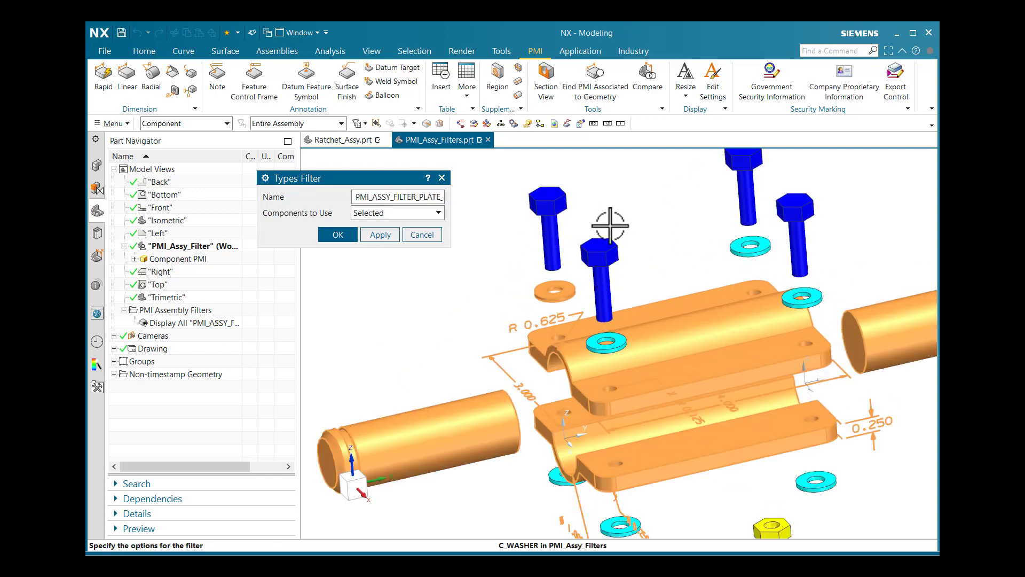
{"action": "scroll", "coordinate": [610, 199], "scroll_direction": "down", "scroll_amount": 3}
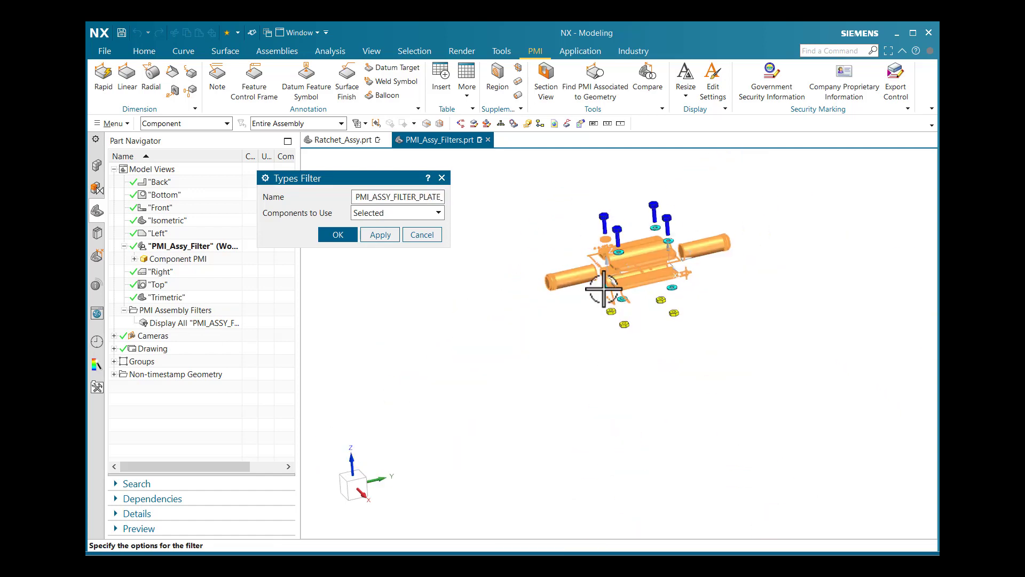
{"action": "left_click", "coordinate": [339, 235]}
- Make c_washer the work part to load it, return to the PMI_Assy_Filters assembly, and inspect the filtered washer's dimensions
{"action": "scroll", "coordinate": [587, 267], "scroll_direction": "up", "scroll_amount": 5}
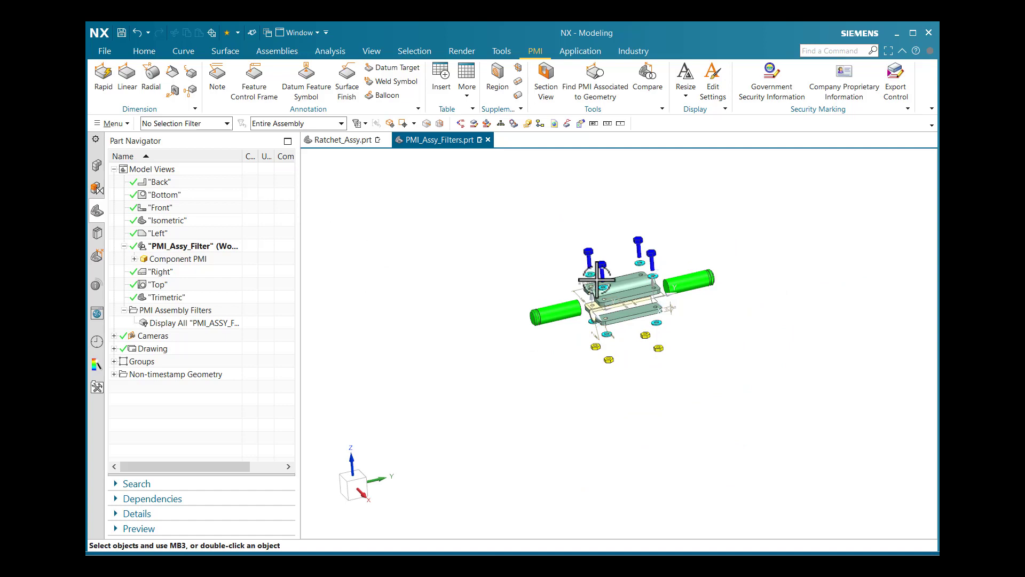
{"action": "middle_click_drag", "start_coordinate": [567, 304], "coordinate": [586, 259]}
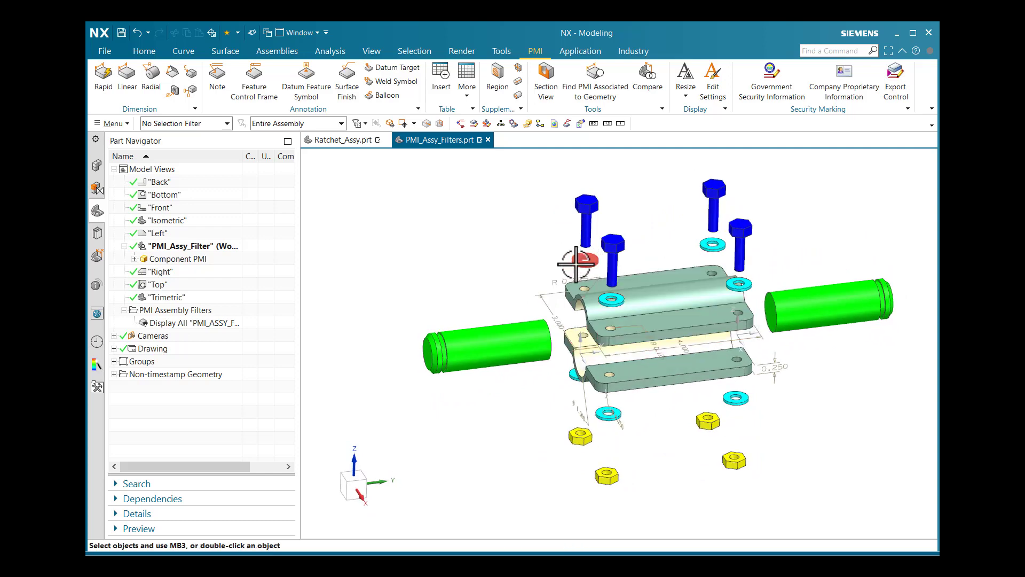
{"action": "left_click", "coordinate": [98, 166]}
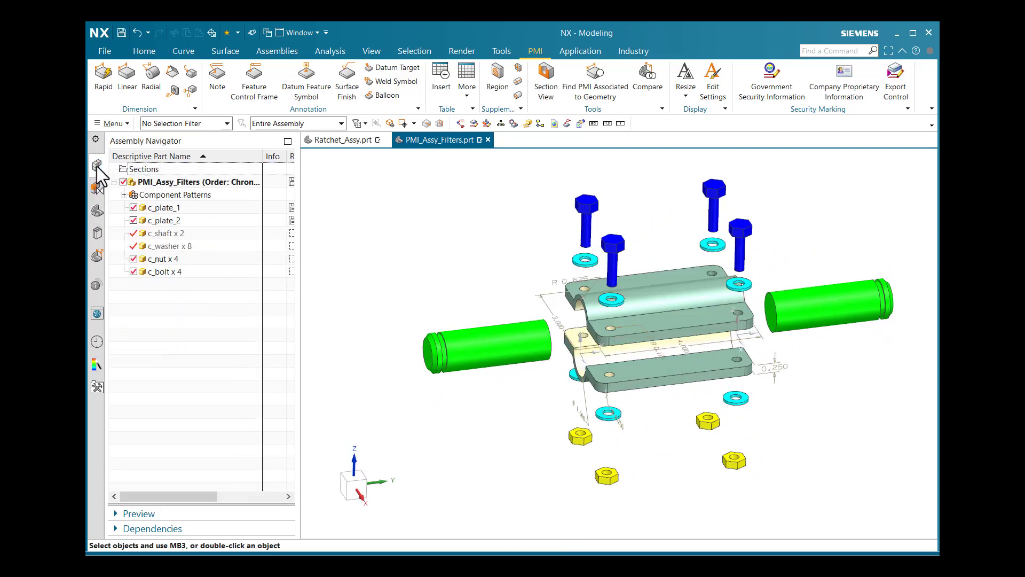
{"action": "double_click", "coordinate": [171, 246]}
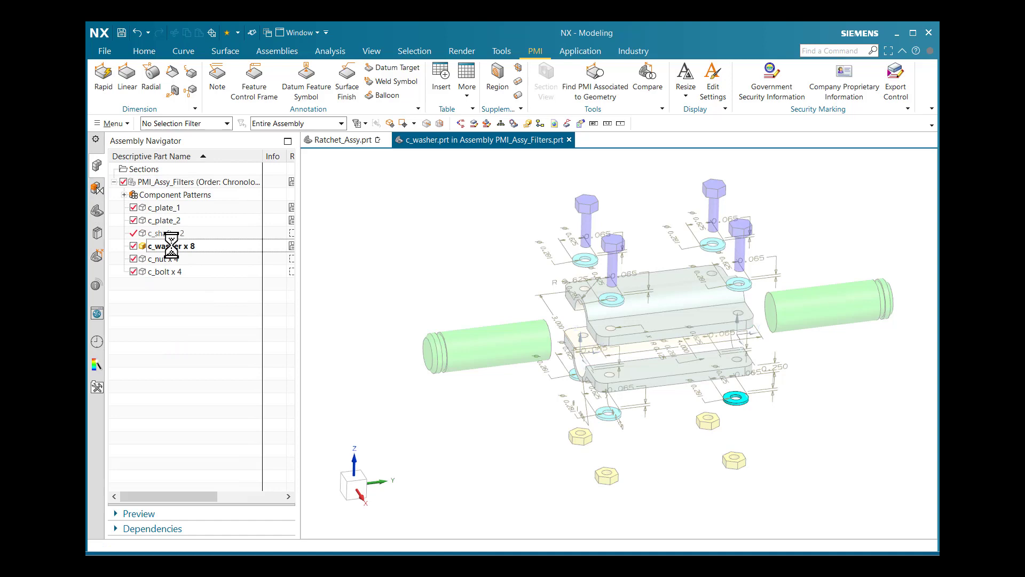
{"action": "double_click", "coordinate": [158, 182]}
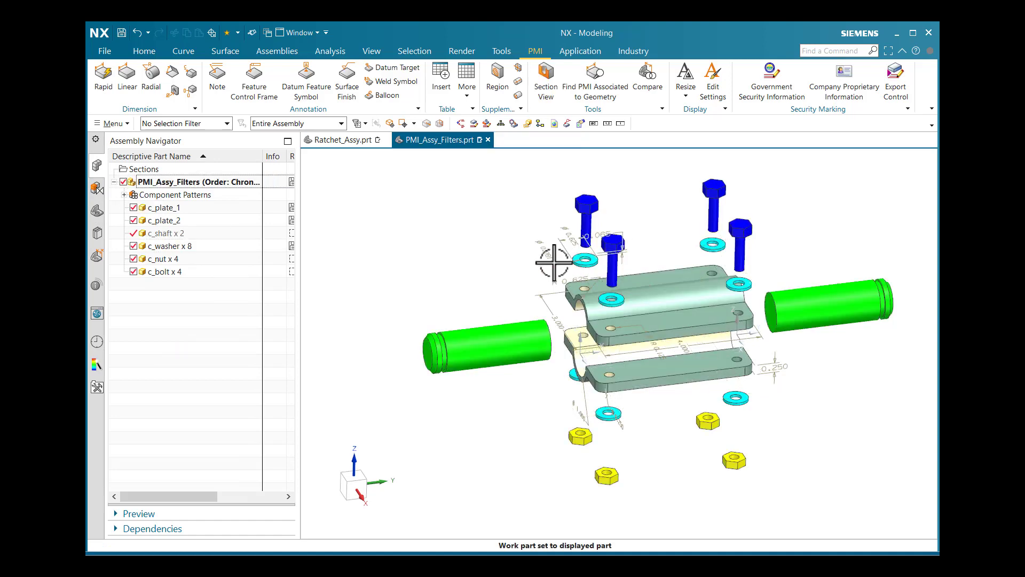
{"action": "scroll", "coordinate": [570, 232], "scroll_direction": "up", "scroll_amount": 4}
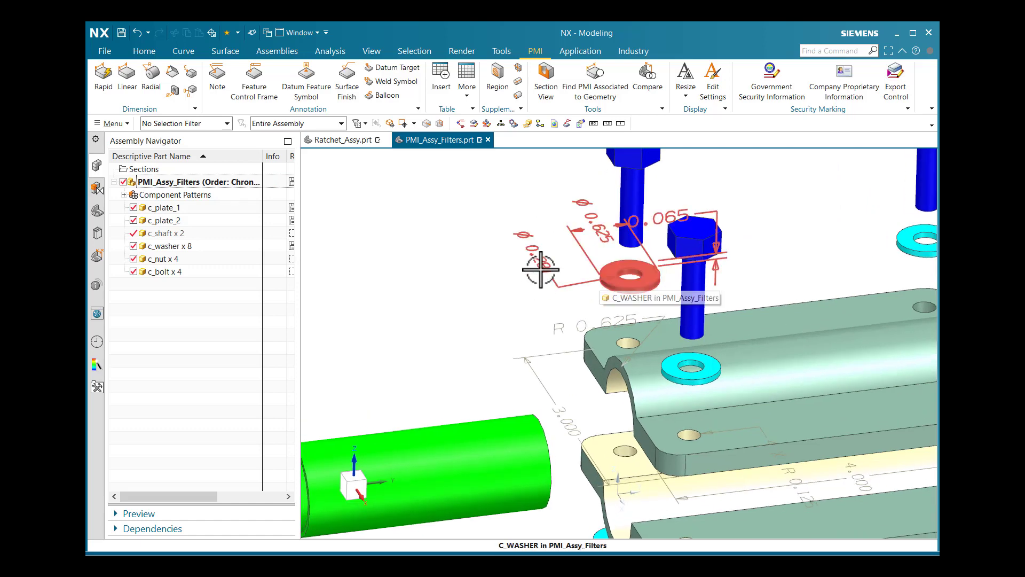
- Make c_shaft the work part to load both shafts, then return the work part to the PMI_Assy_Filters assembly
{"action": "scroll", "coordinate": [545, 291], "scroll_direction": "down", "scroll_amount": 5}
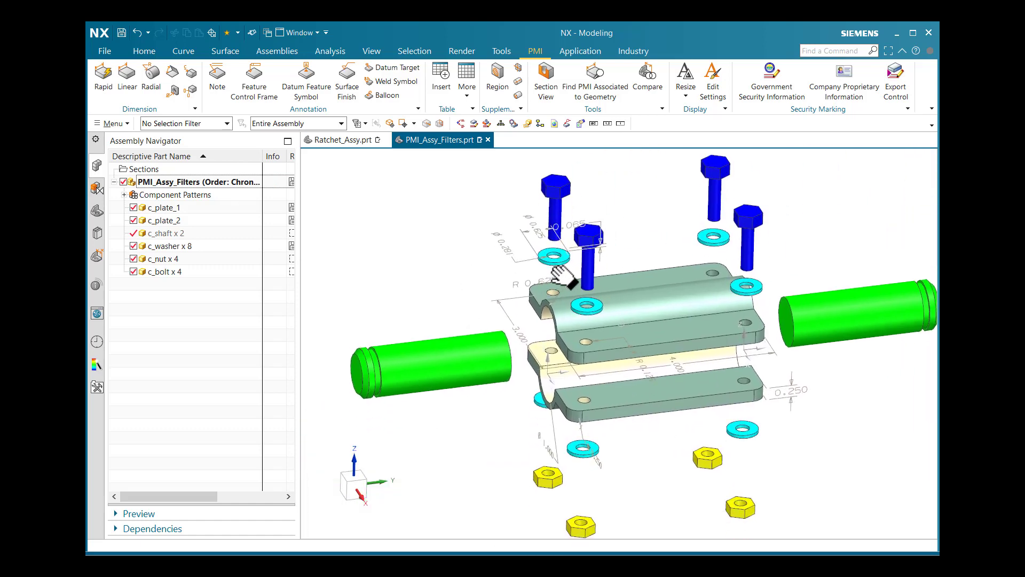
{"action": "scroll", "coordinate": [449, 295], "scroll_direction": "down", "scroll_amount": 2}
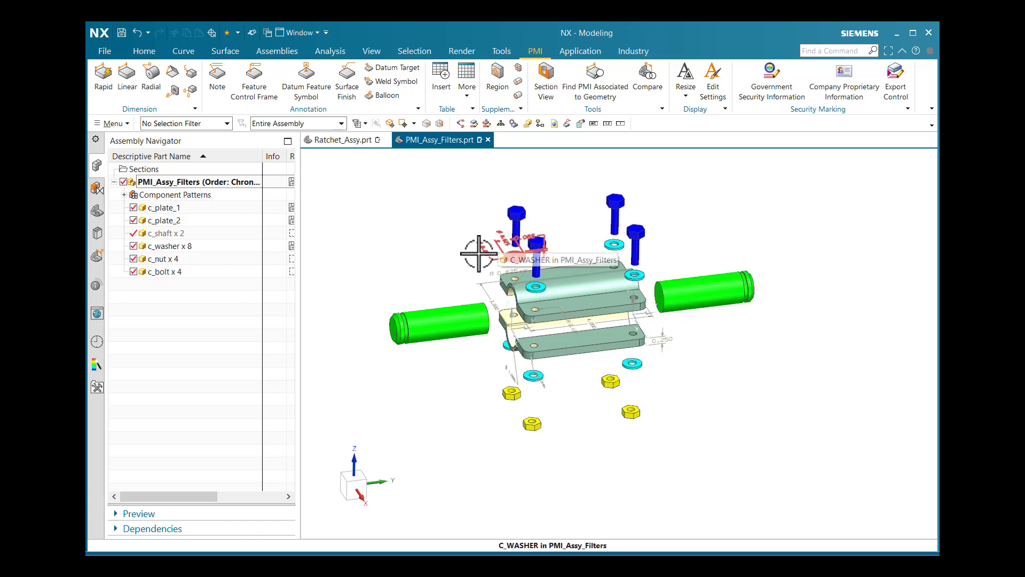
{"action": "left_click", "coordinate": [428, 324]}
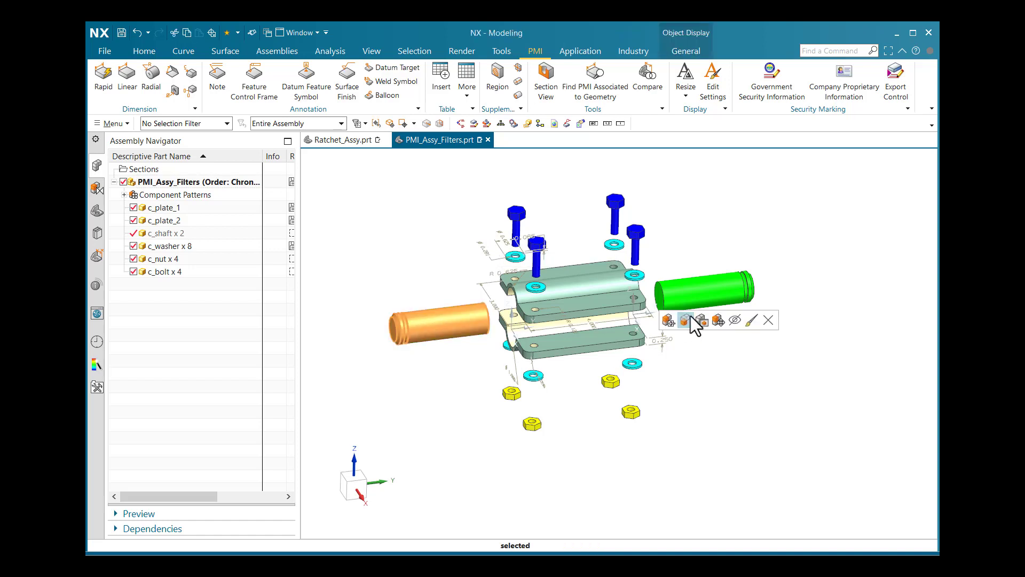
{"action": "left_click", "coordinate": [160, 233]}
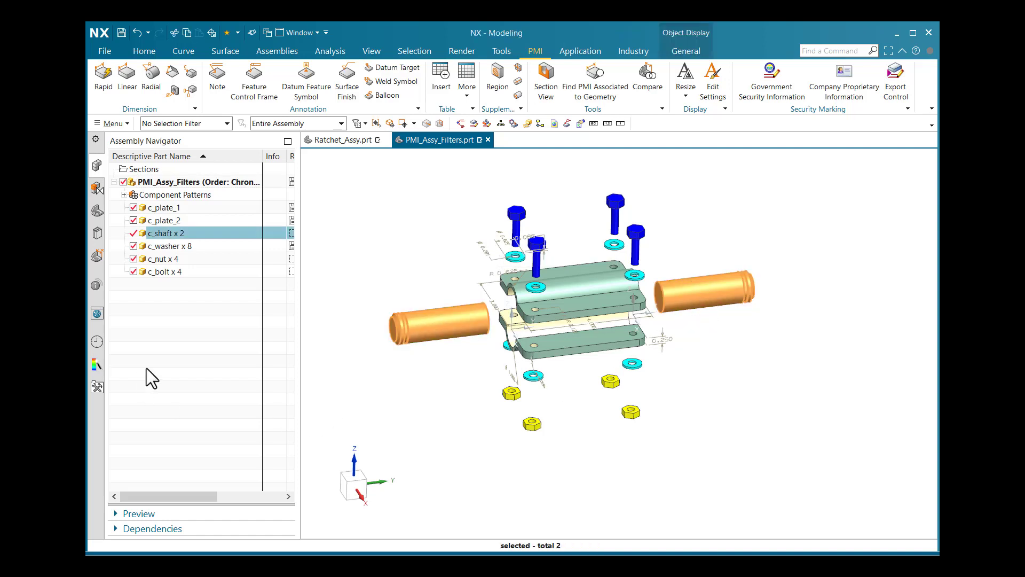
{"action": "double_click", "coordinate": [159, 233]}
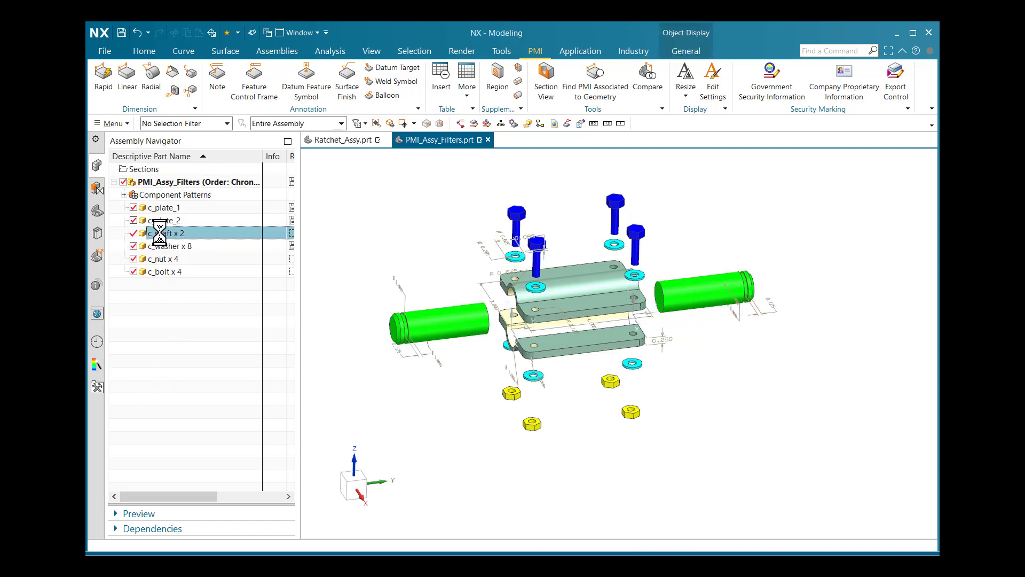
{"action": "double_click", "coordinate": [164, 182]}
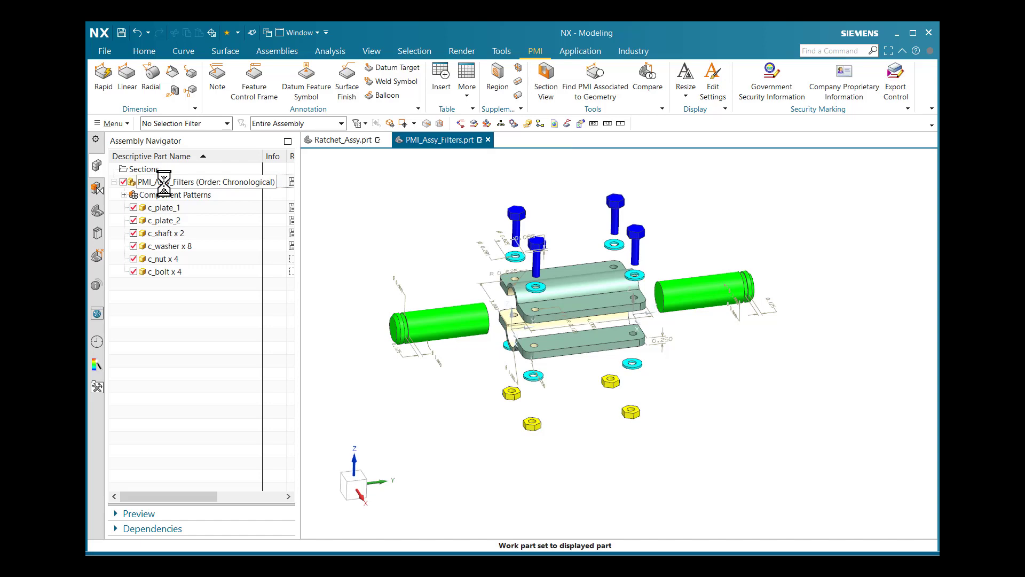
- Inspect the PMI dimensions on the near-end shaft, then clear its selection
{"action": "scroll", "coordinate": [402, 354], "scroll_direction": "up", "scroll_amount": 5}
{"action": "left_click", "coordinate": [411, 327]}
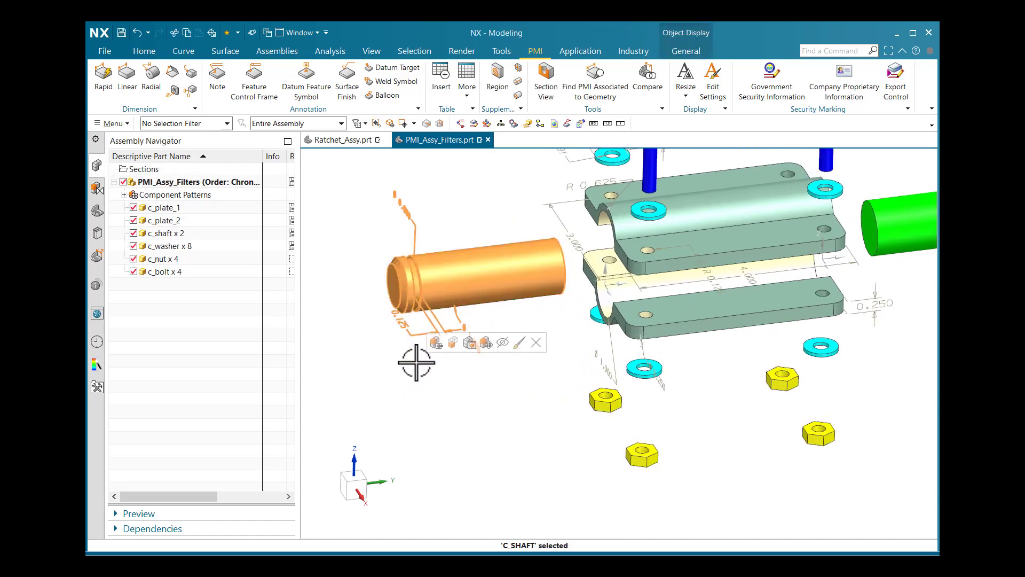
{"action": "key", "text": "Escape"}
{"action": "scroll", "coordinate": [418, 334], "scroll_direction": "down", "scroll_amount": 4}
{"action": "middle_click_drag", "start_coordinate": [532, 356], "coordinate": [512, 381], "text": "shift"}
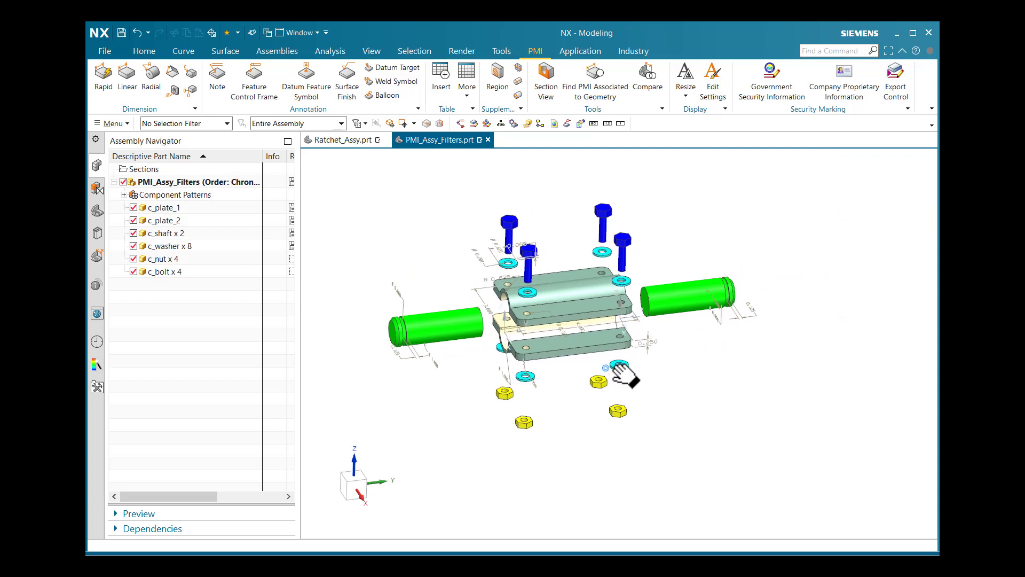
- Check the PMI_Assy_Filter model view in the list of model views and examine the filtered PMI across the whole exploded assembly
{"action": "left_click", "coordinate": [97, 210]}
{"action": "left_click", "coordinate": [180, 246]}
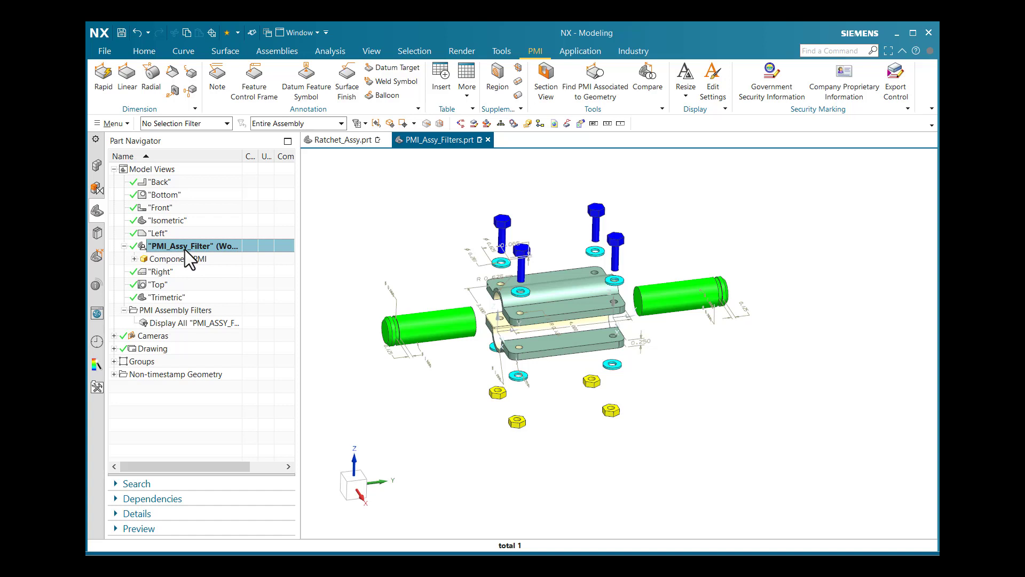
{"action": "scroll", "coordinate": [581, 311], "scroll_direction": "down", "scroll_amount": 1}
{"action": "mouse_move", "coordinate": [572, 304]}
{"action": "middle_mouse_down"}
{"action": "mouse_move", "coordinate": [566, 277]}
{"action": "mouse_move", "coordinate": [571, 299]}
{"action": "middle_mouse_up"}
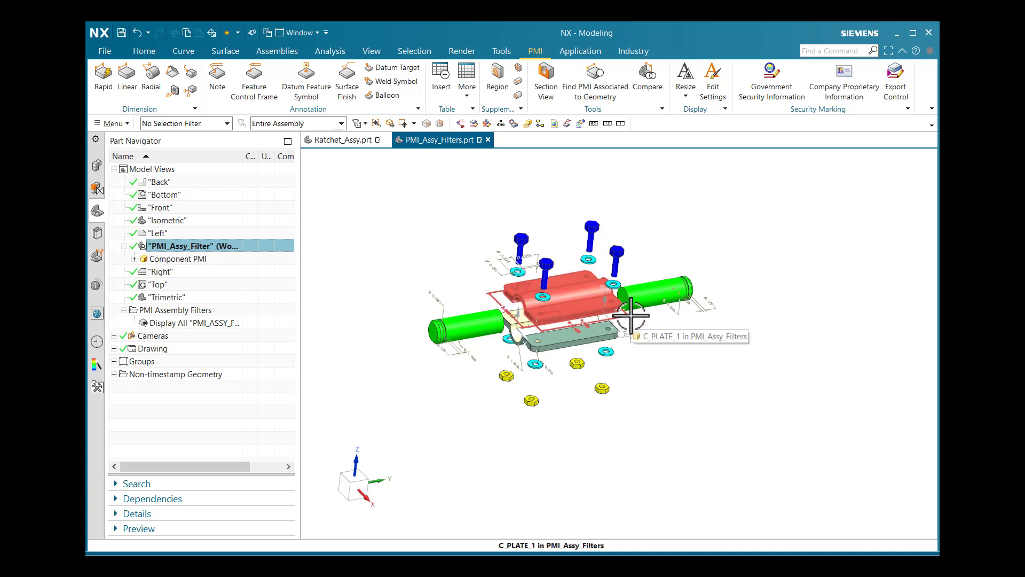
{"action": "left_click", "coordinate": [749, 256]}
{"action": "middle_click_drag", "start_coordinate": [668, 271], "coordinate": [647, 281]}
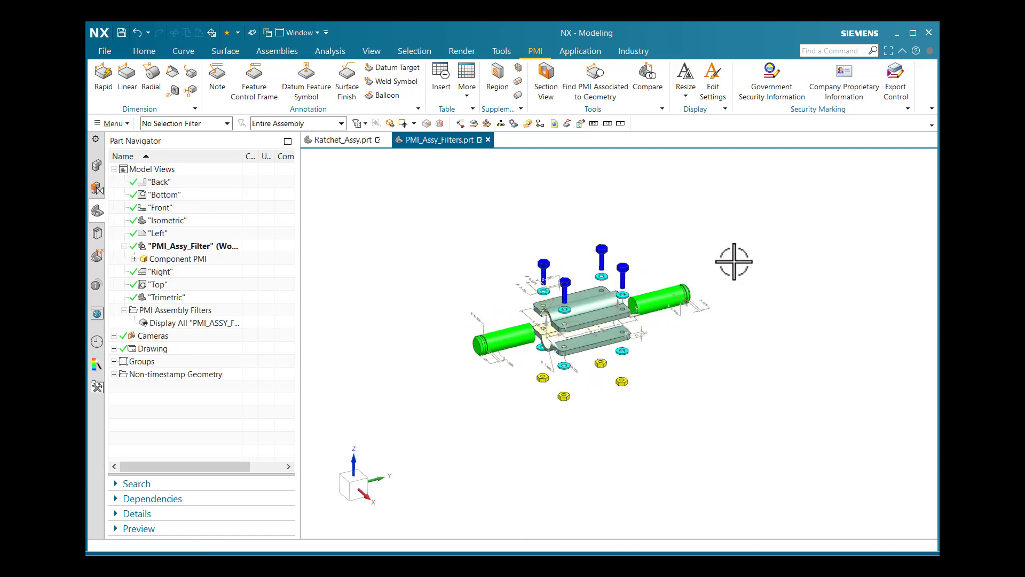